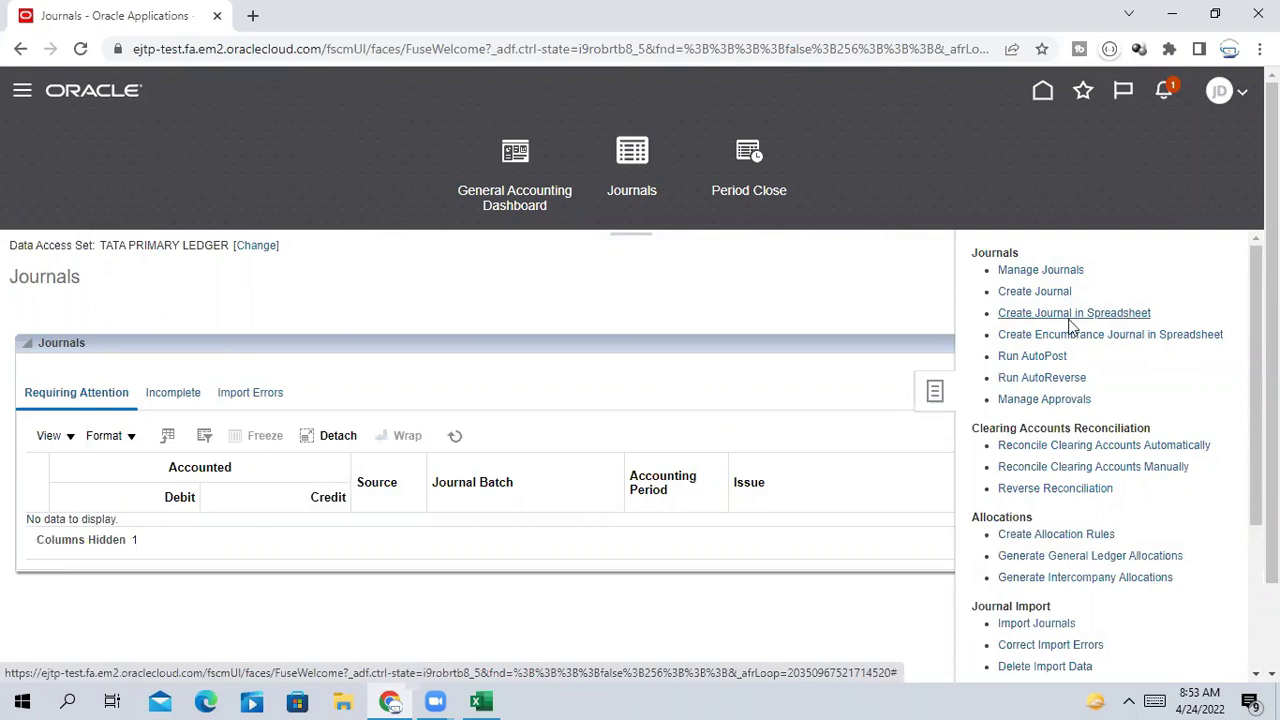
Download the Create Journal in Spreadsheet template and show JournalEntry.xlsx in a maximized Downloads folder window.
left_click(1088, 315)
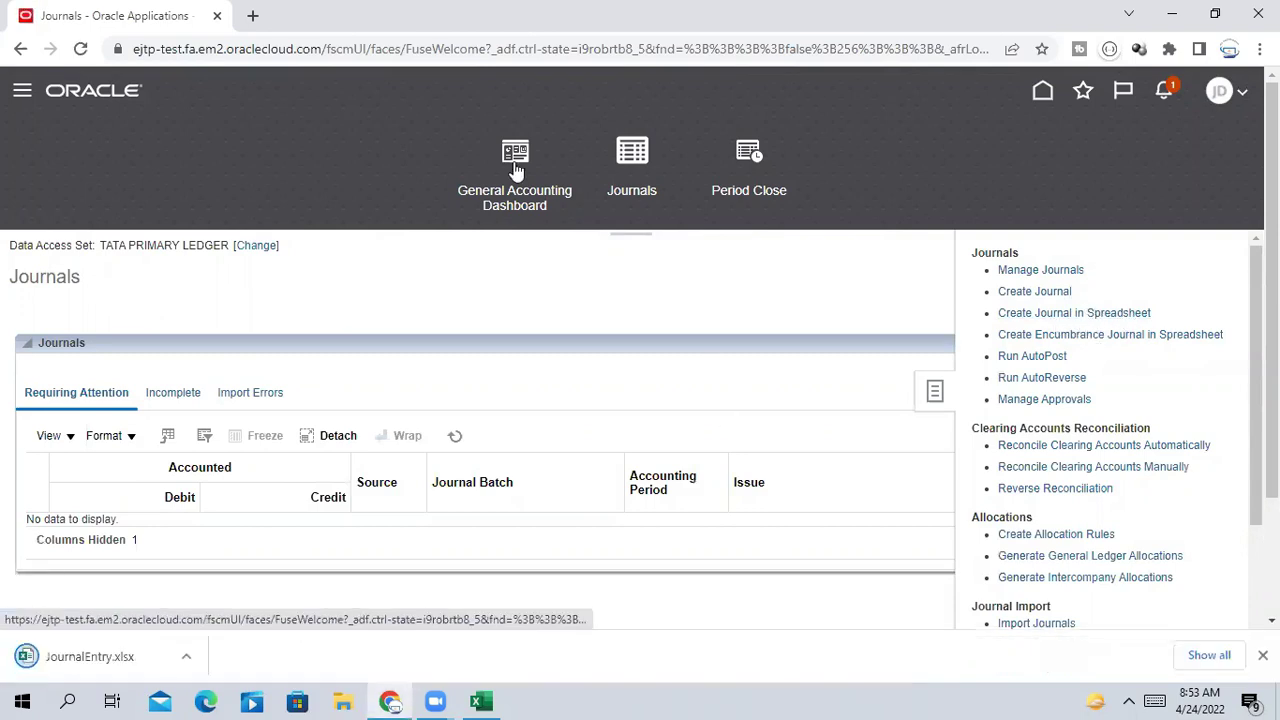
left_click(874, 277)
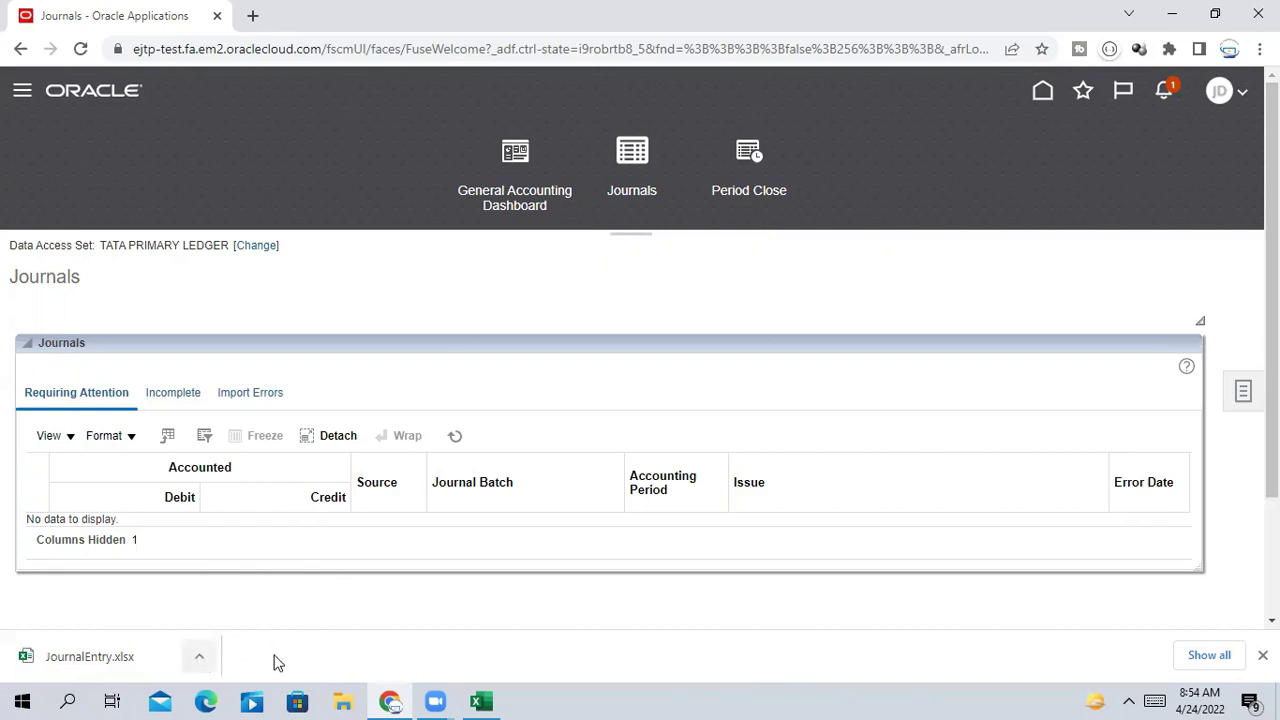
left_click(200, 662)
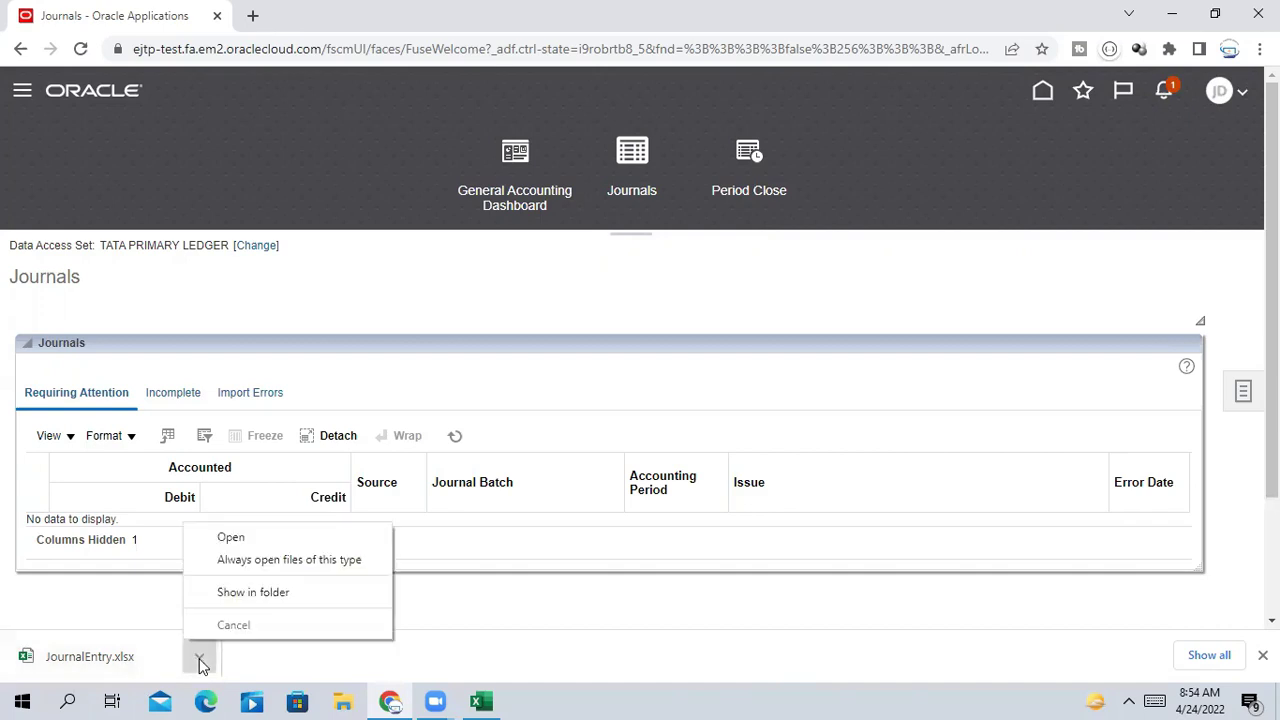
left_click(253, 593)
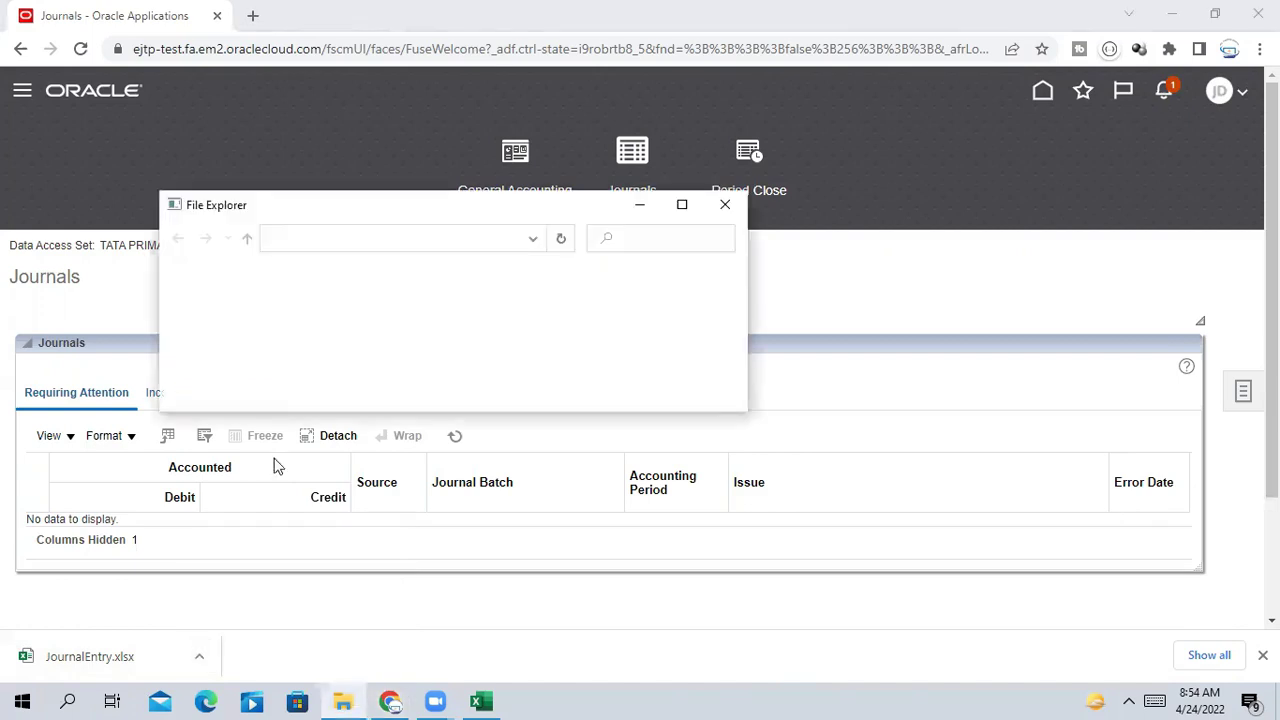
left_click(683, 205)
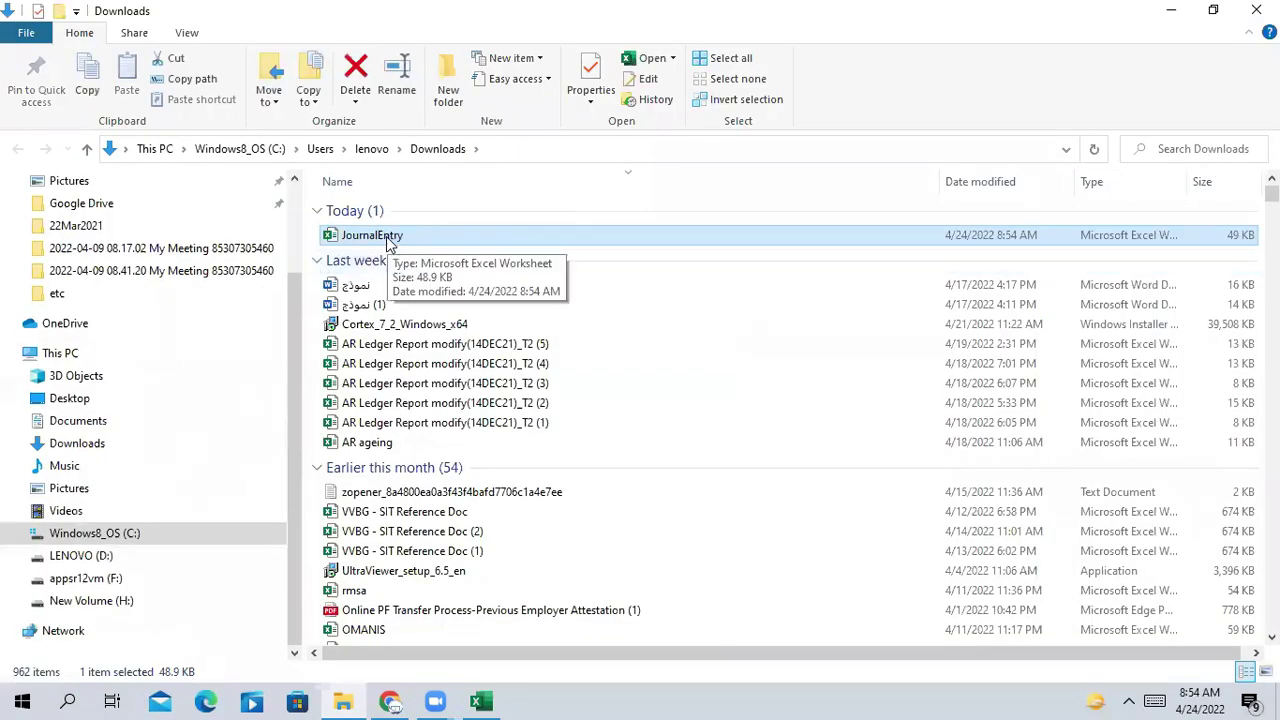
Open the JournalEntry workbook in Excel for editing and skip installing the new Oracle ADF 11g Desktop Integration add-in version.
key("alt+Tab")
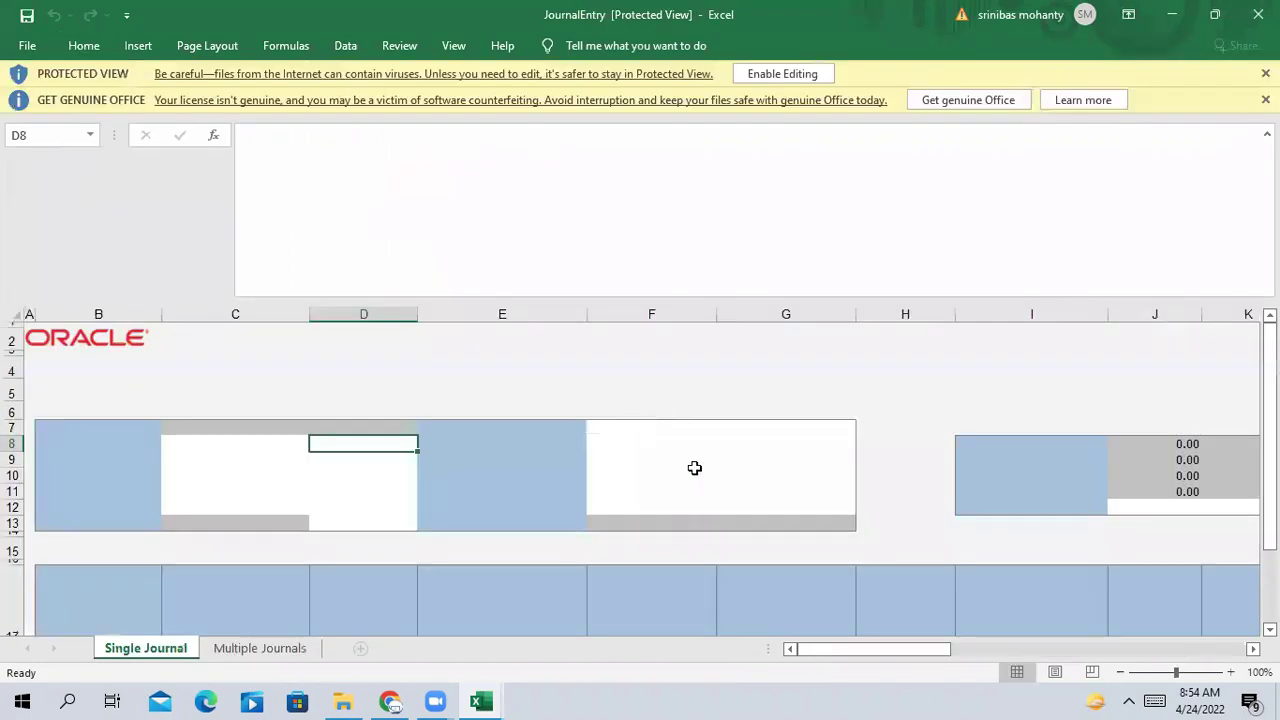
left_click(700, 490)
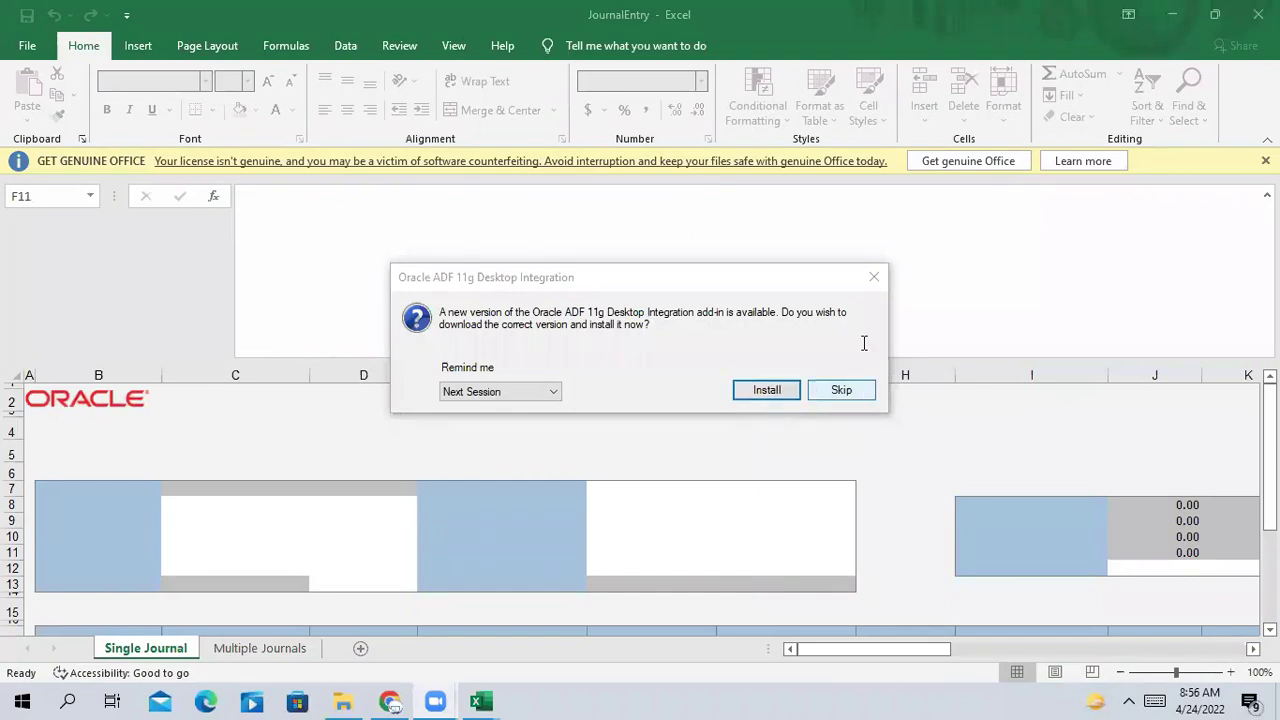
left_click(855, 394)
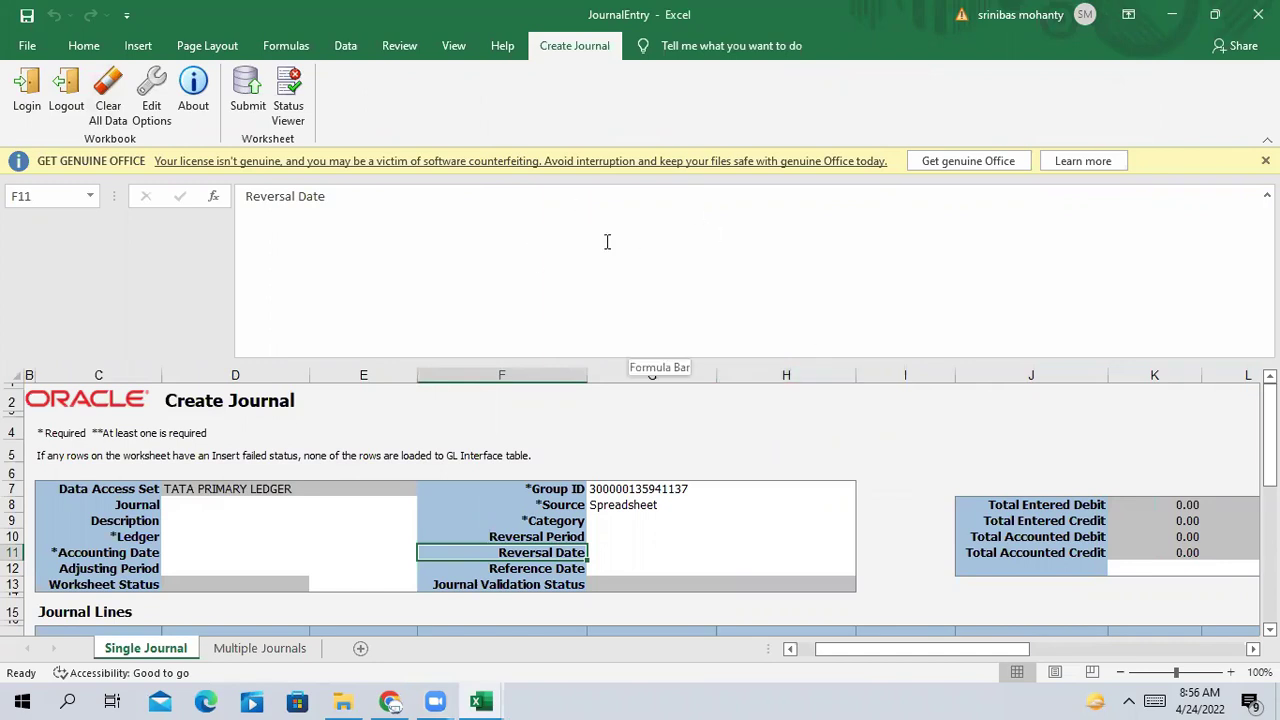
left_click(393, 700)
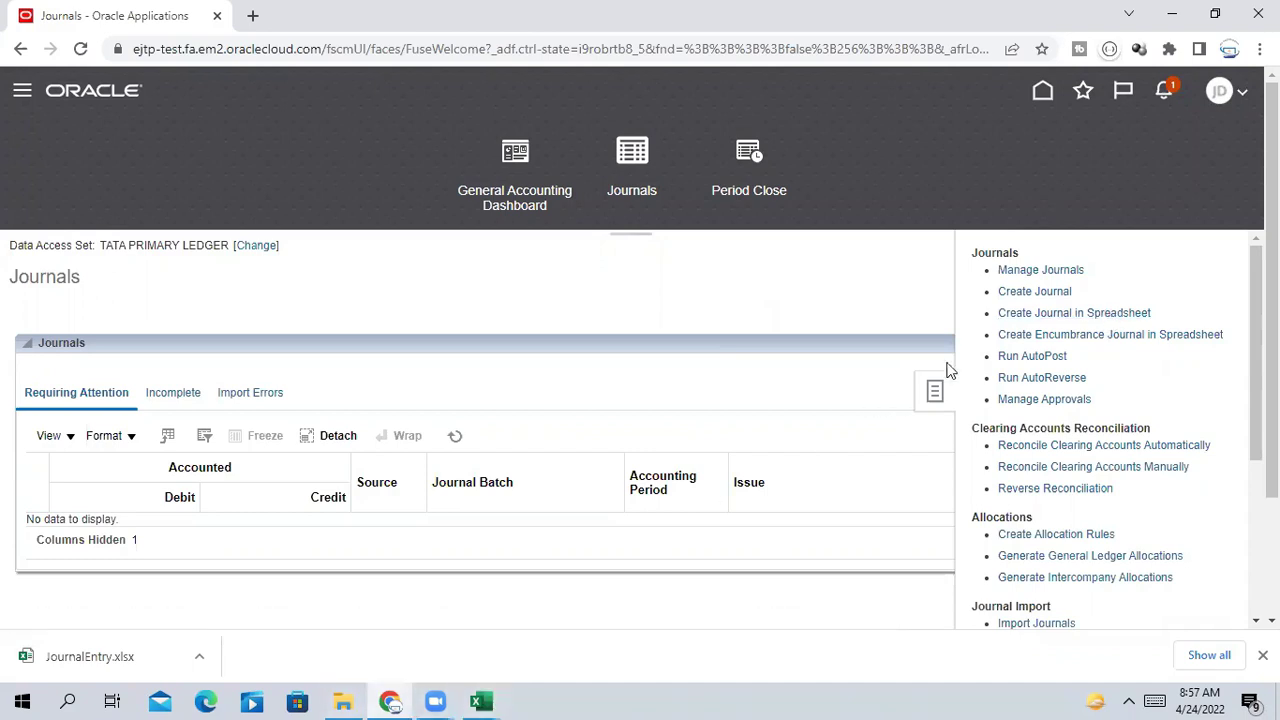
mouse_move(490, 700)
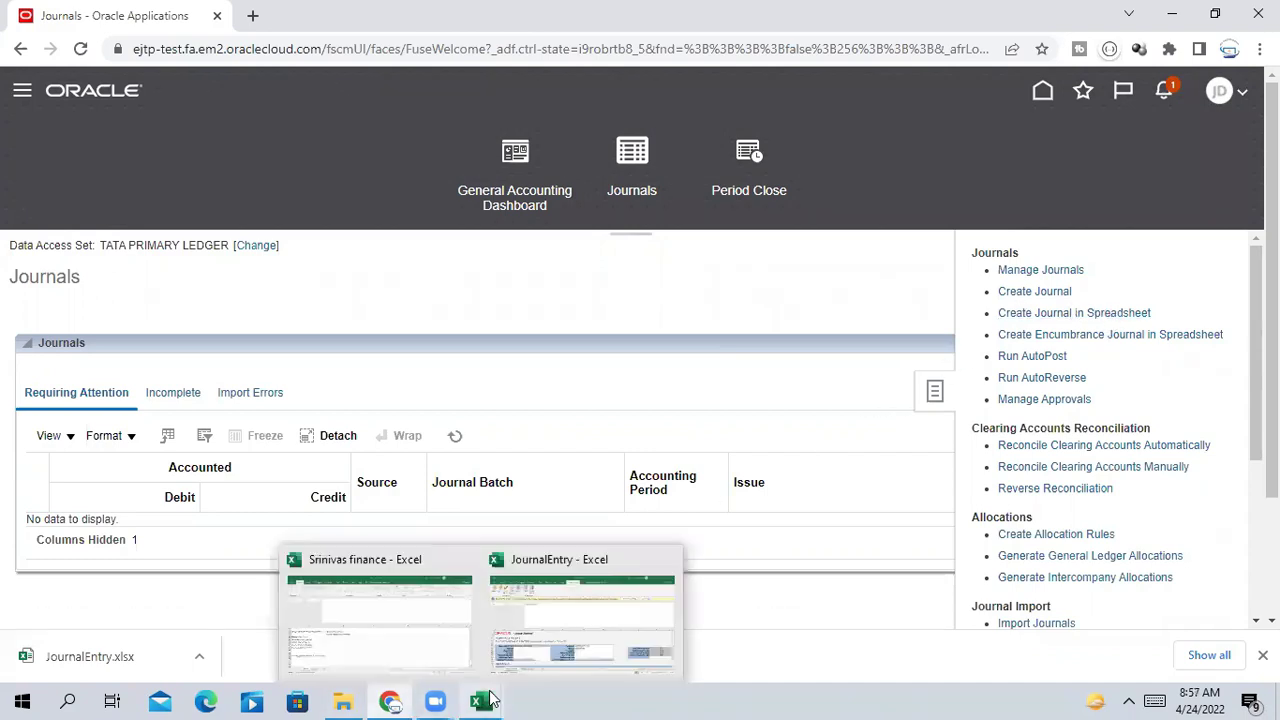
left_click(598, 613)
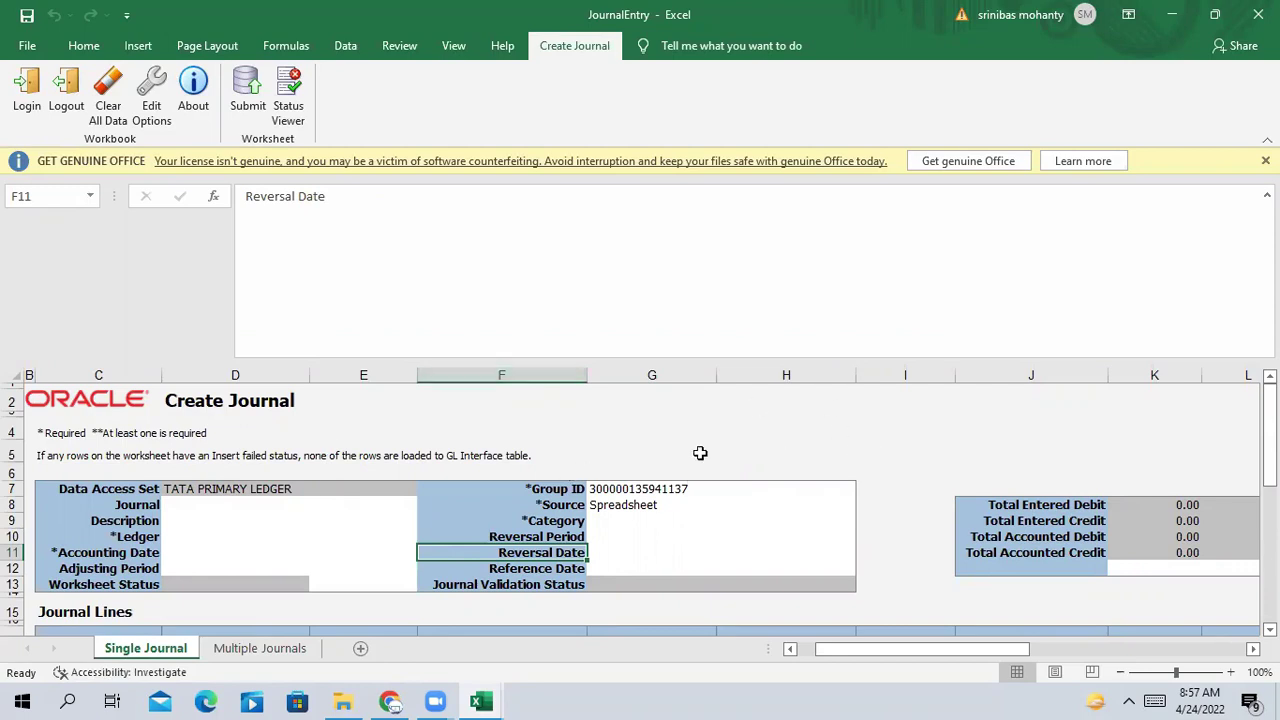
Examine the Single Journal sheet's header fields, including Group ID and Source, and the Journal Lines columns.
scroll(797, 455, "down", 2)
scroll(797, 455, "up", 1)
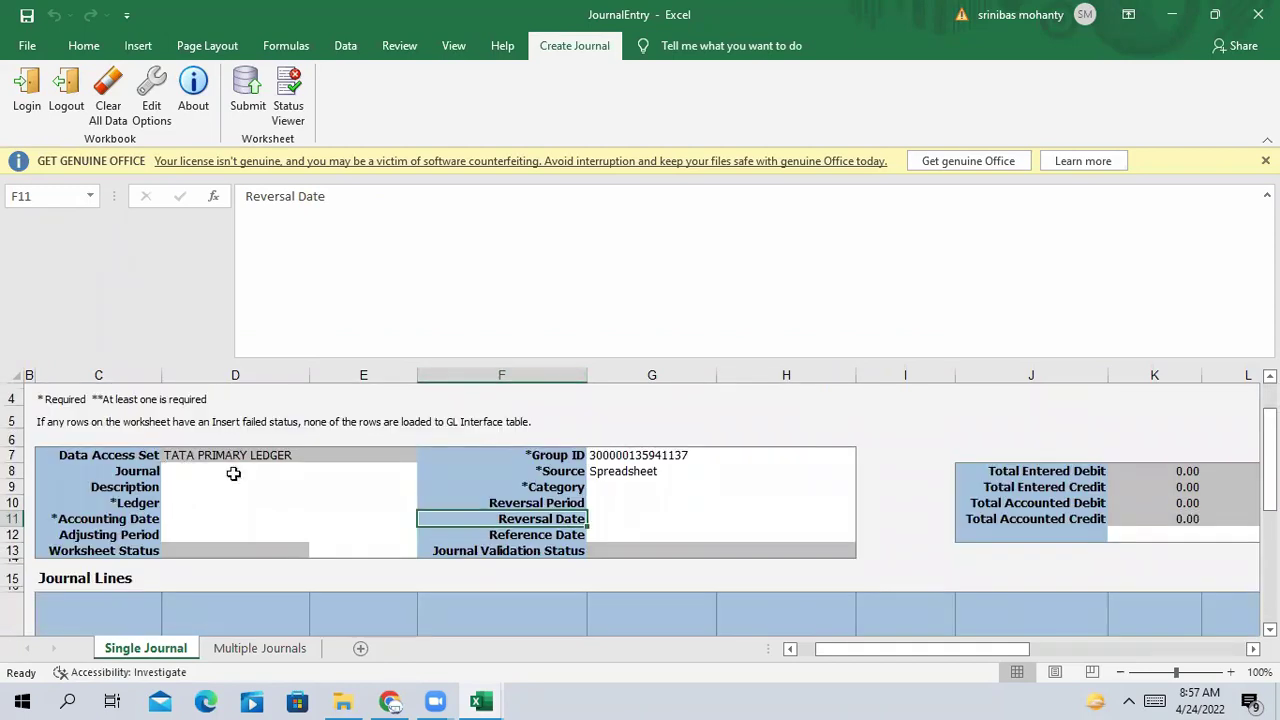
scroll(758, 503, "down", 1)
left_click_drag(250, 407, 231, 473)
left_click(792, 446)
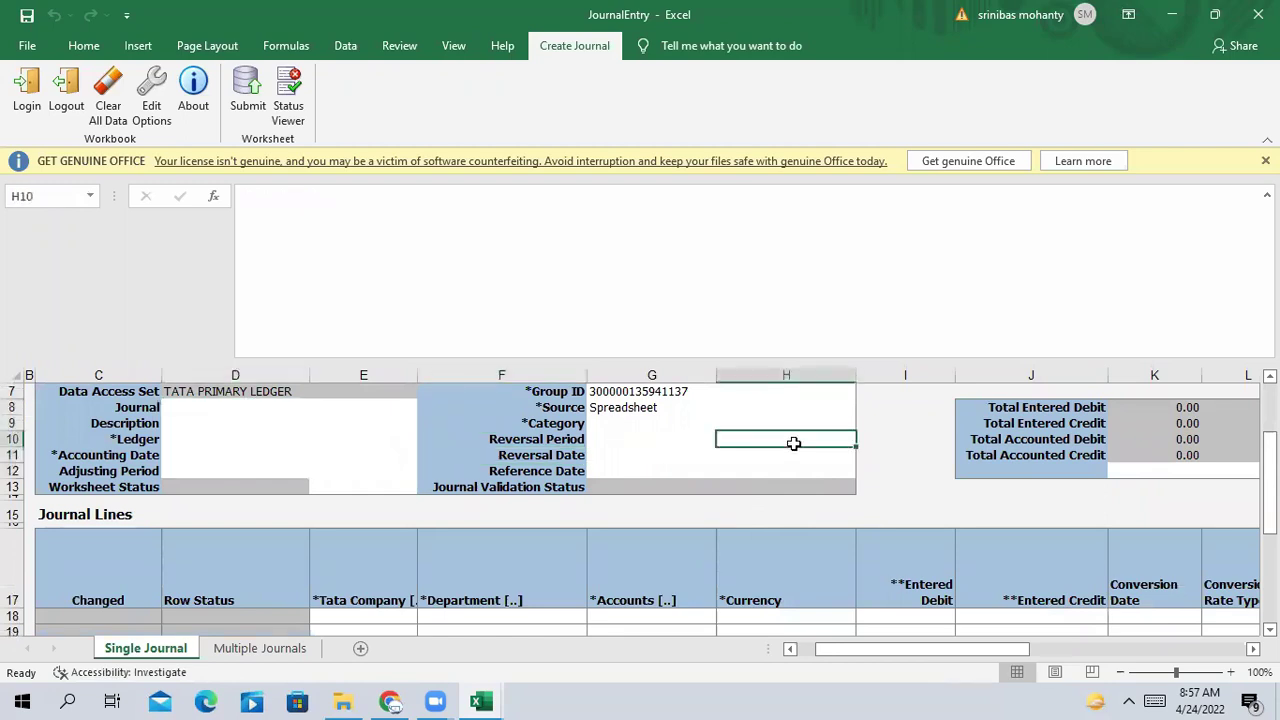
left_click(265, 418)
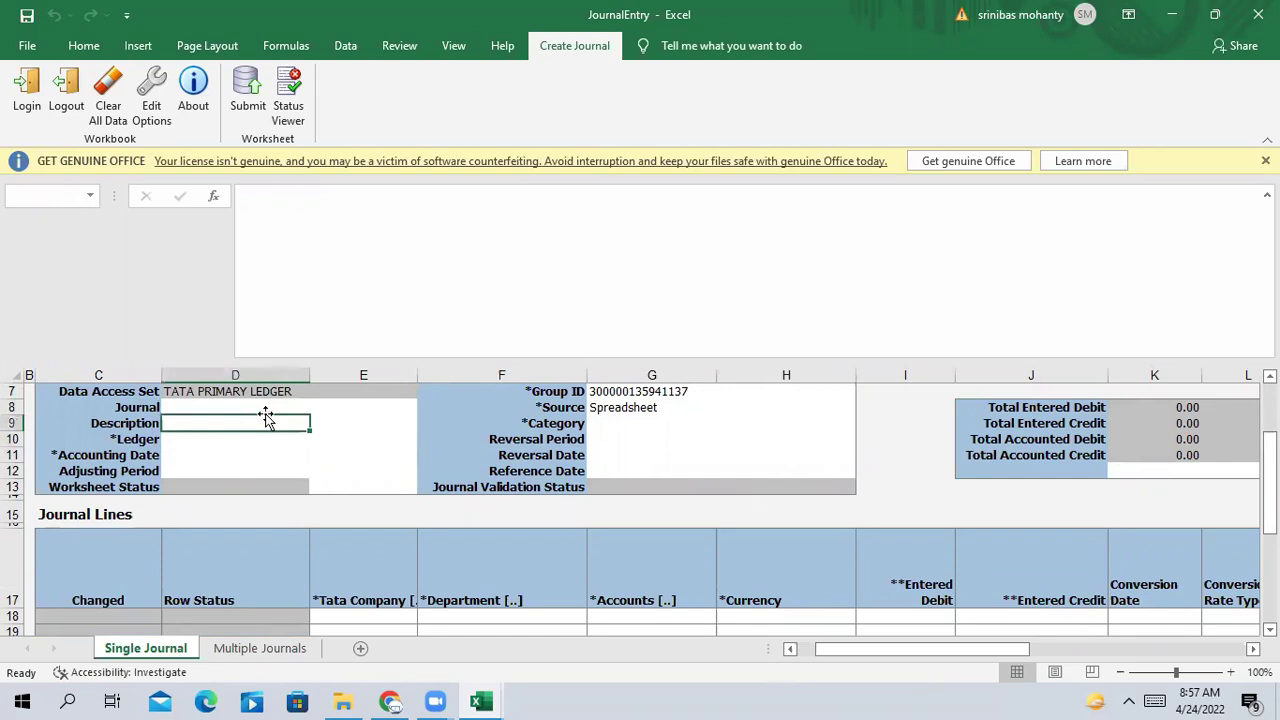
left_click(660, 391)
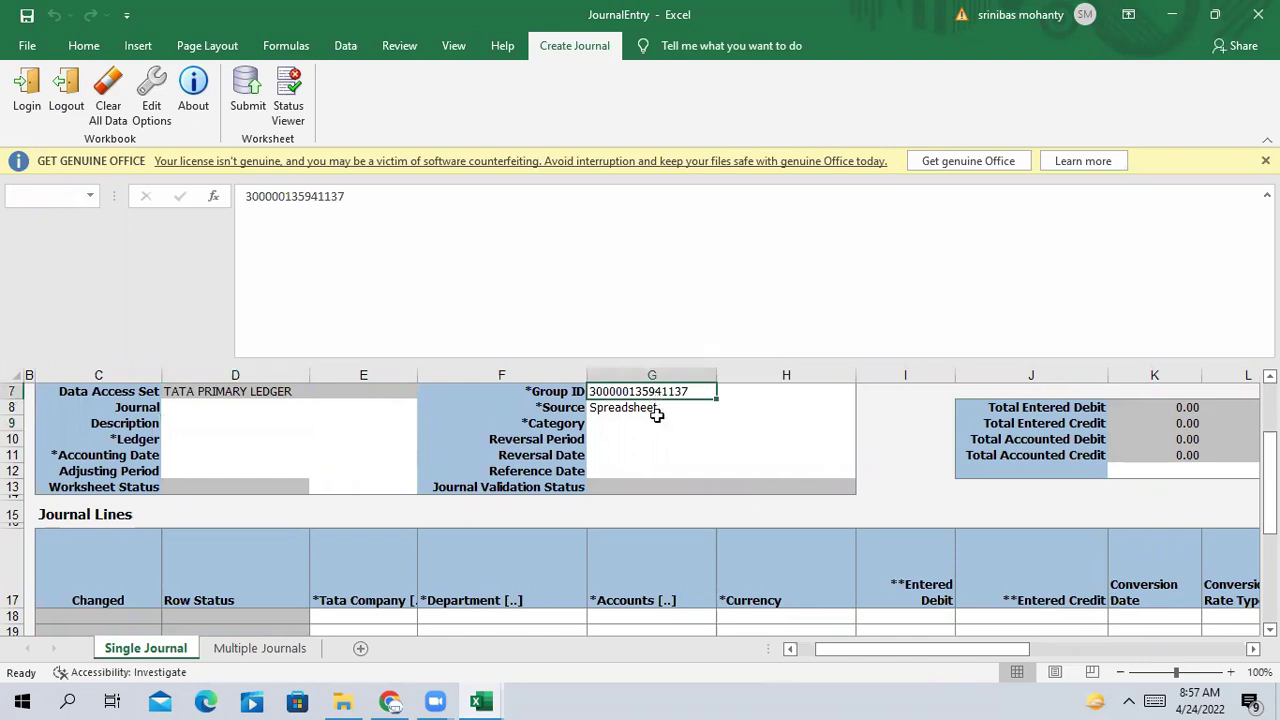
left_click(632, 410)
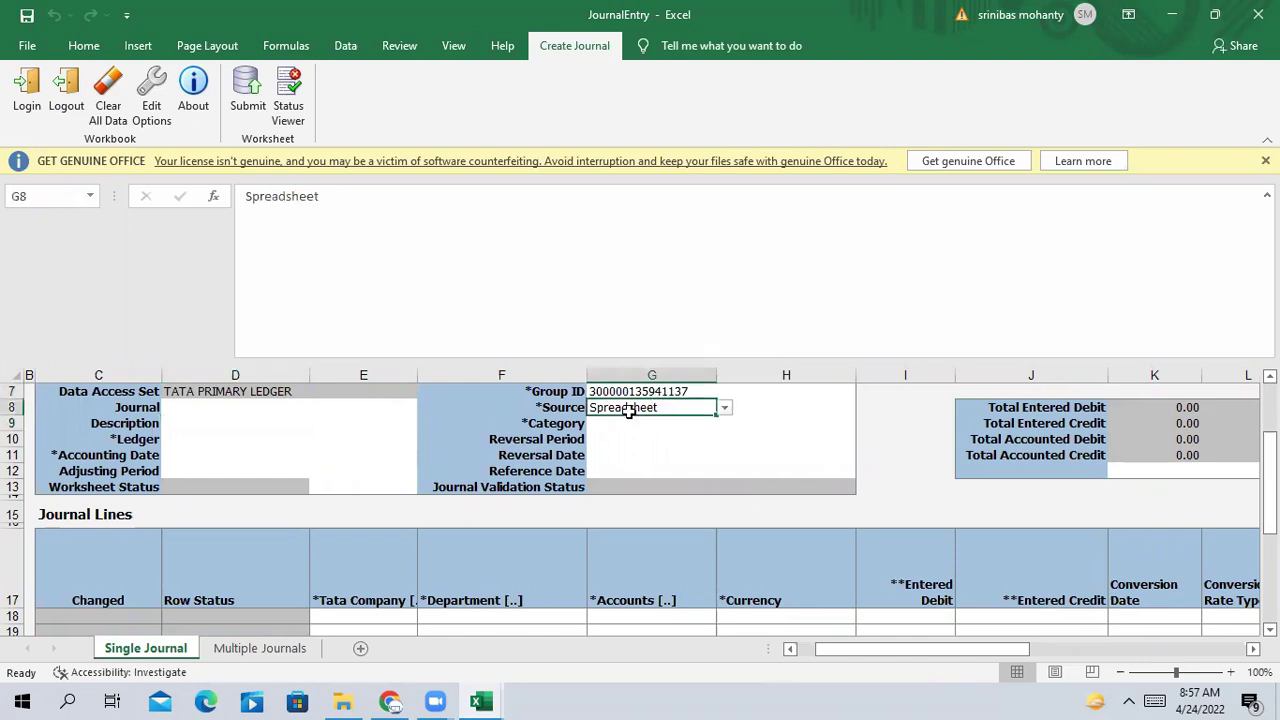
left_click_drag(728, 411, 862, 378)
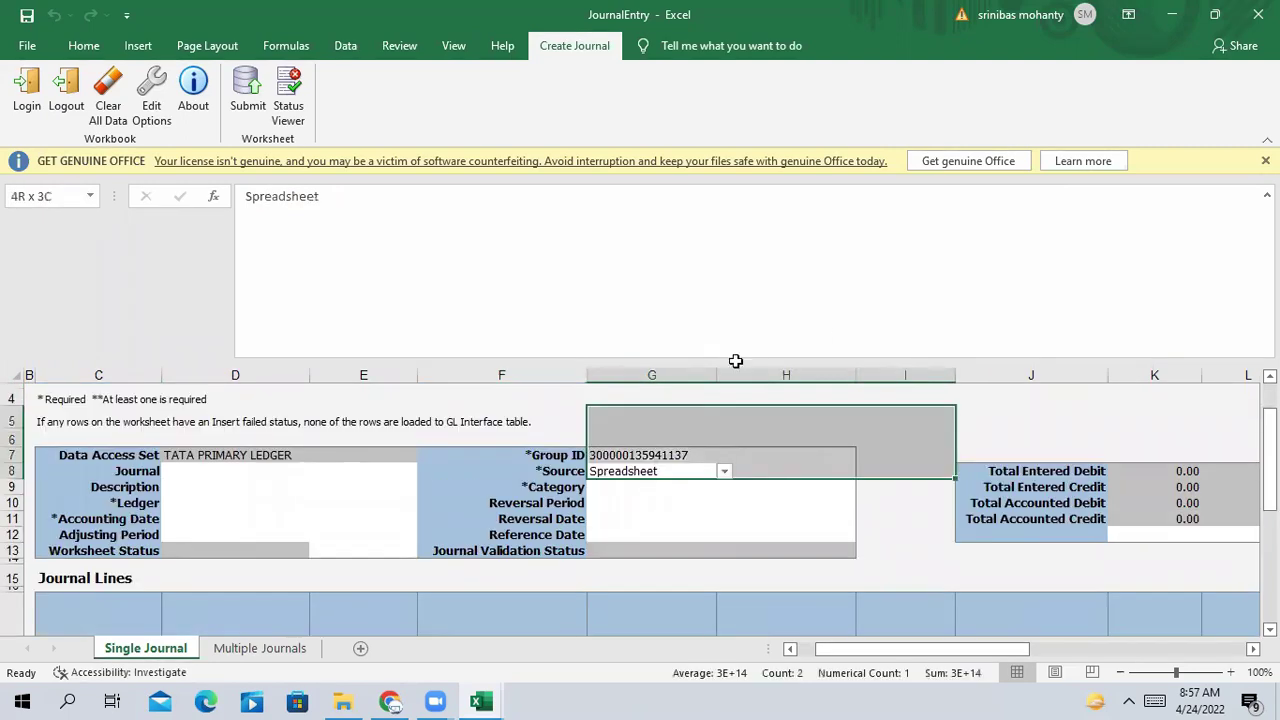
scroll(704, 490, "down", 2)
scroll(686, 457, "up", 1)
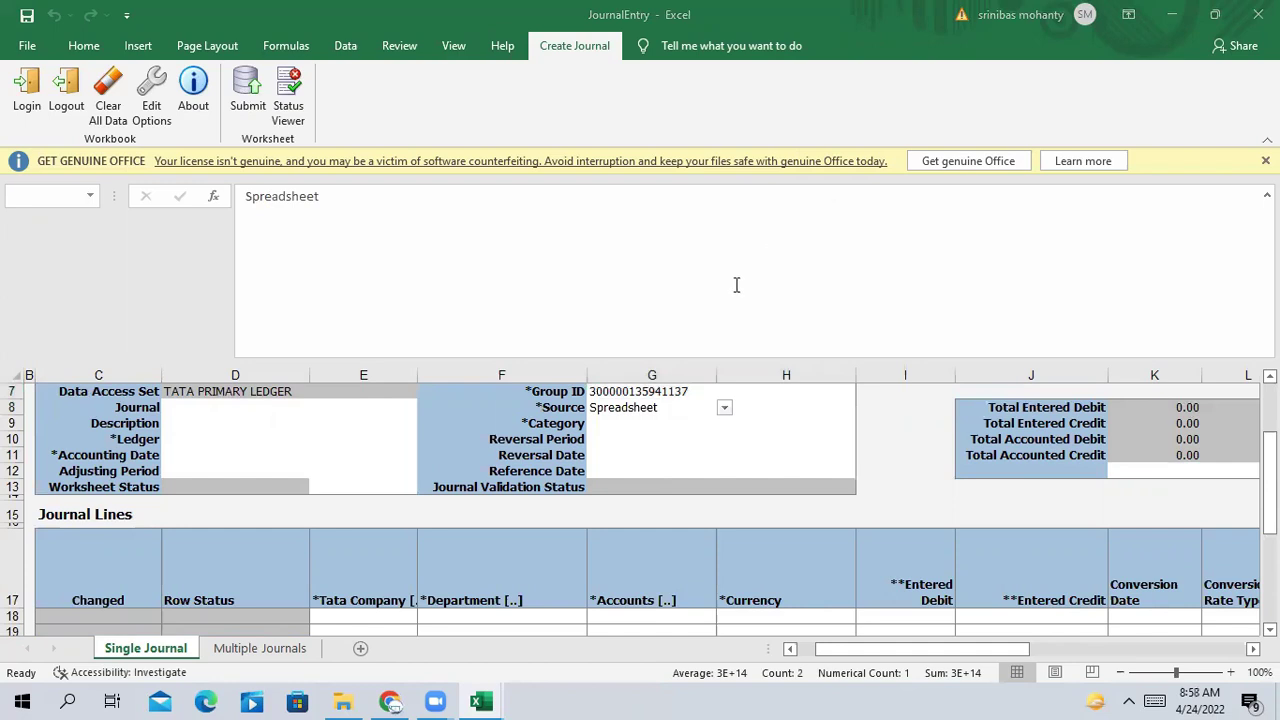
Enter TATAEXCELJOURNAL as the journal name in the Single Journal header.
left_click(190, 411)
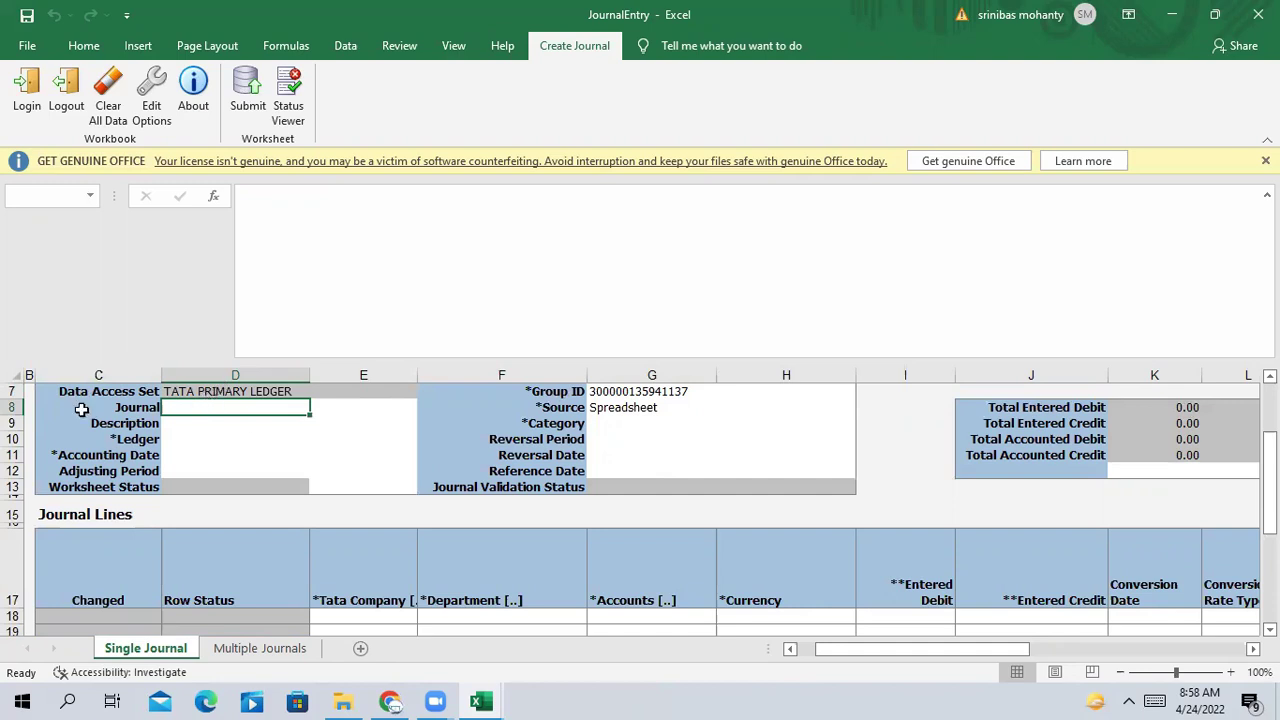
left_click(229, 437)
left_click(203, 409)
type("TATASE")
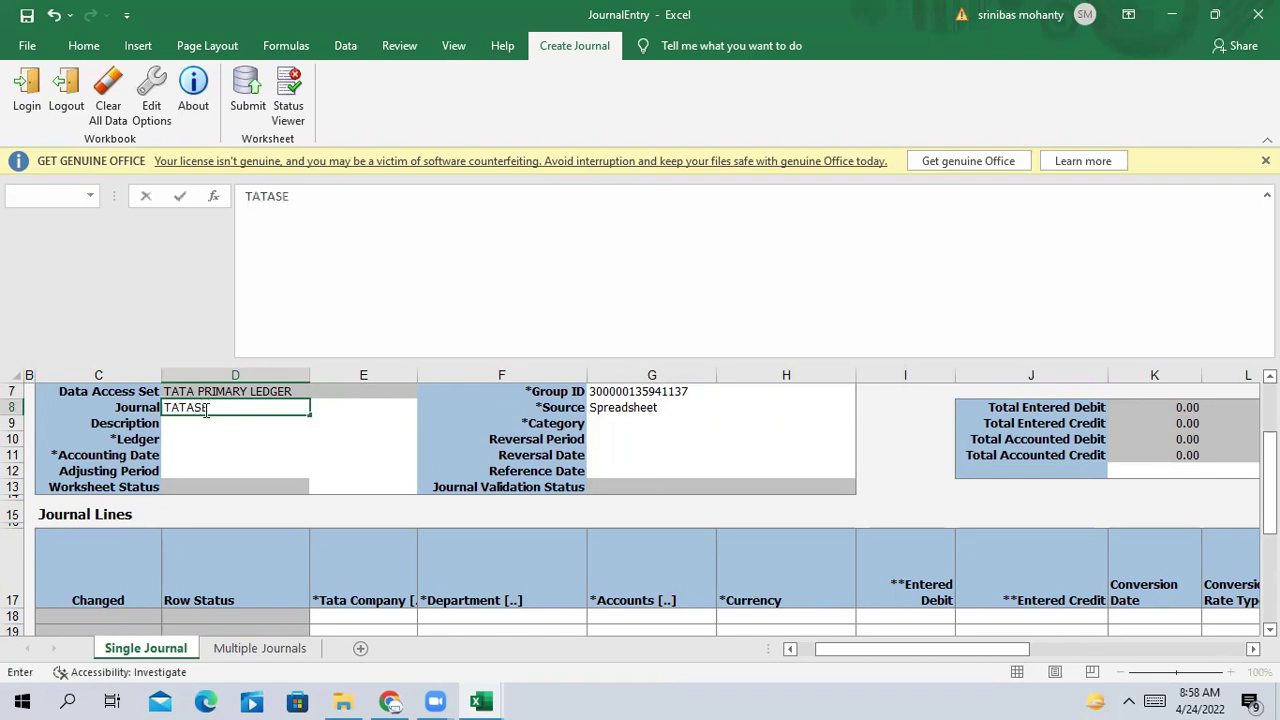
key("BackSpace")
key("BackSpace")
type("EXCELJOURNAL")
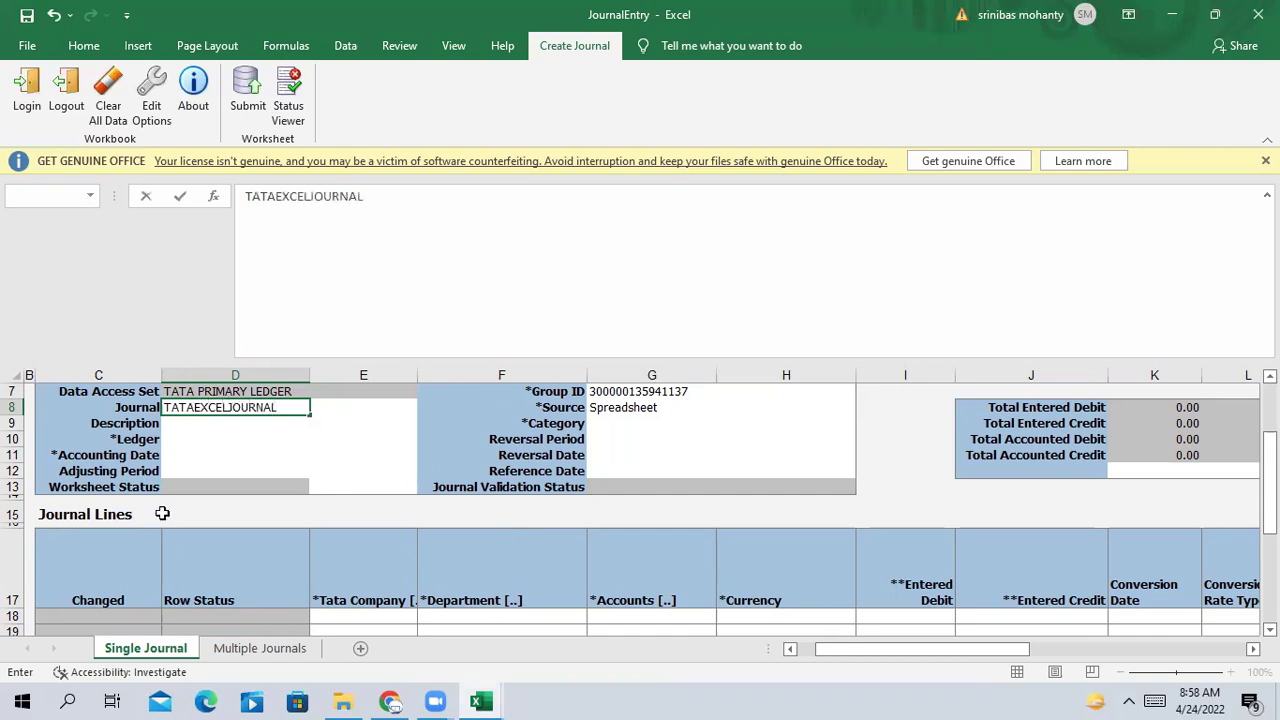
left_click(214, 451)
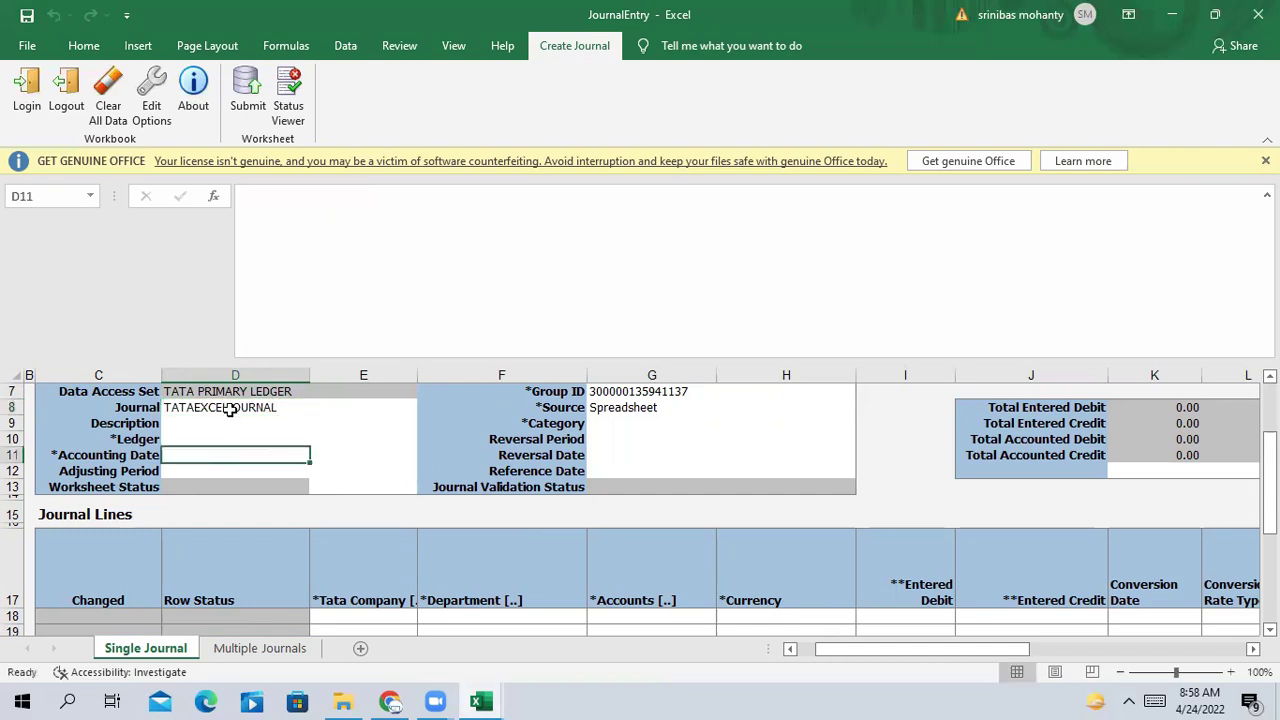
Copy the journal name TATAEXCELJOURNAL into the header's Description field.
left_click(229, 410)
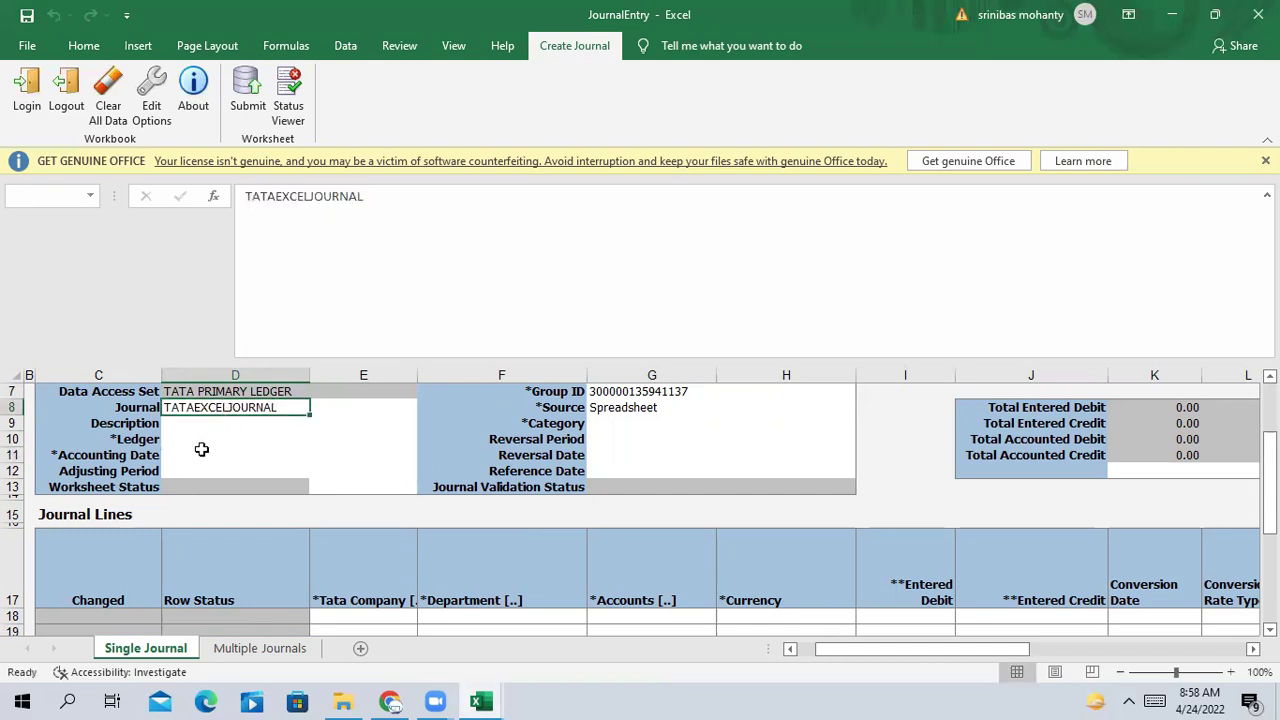
key("ctrl+c")
left_click(183, 424)
key("Return")
Choose TATA PRIMARY LEDGER as the journal's ledger.
left_click(186, 441)
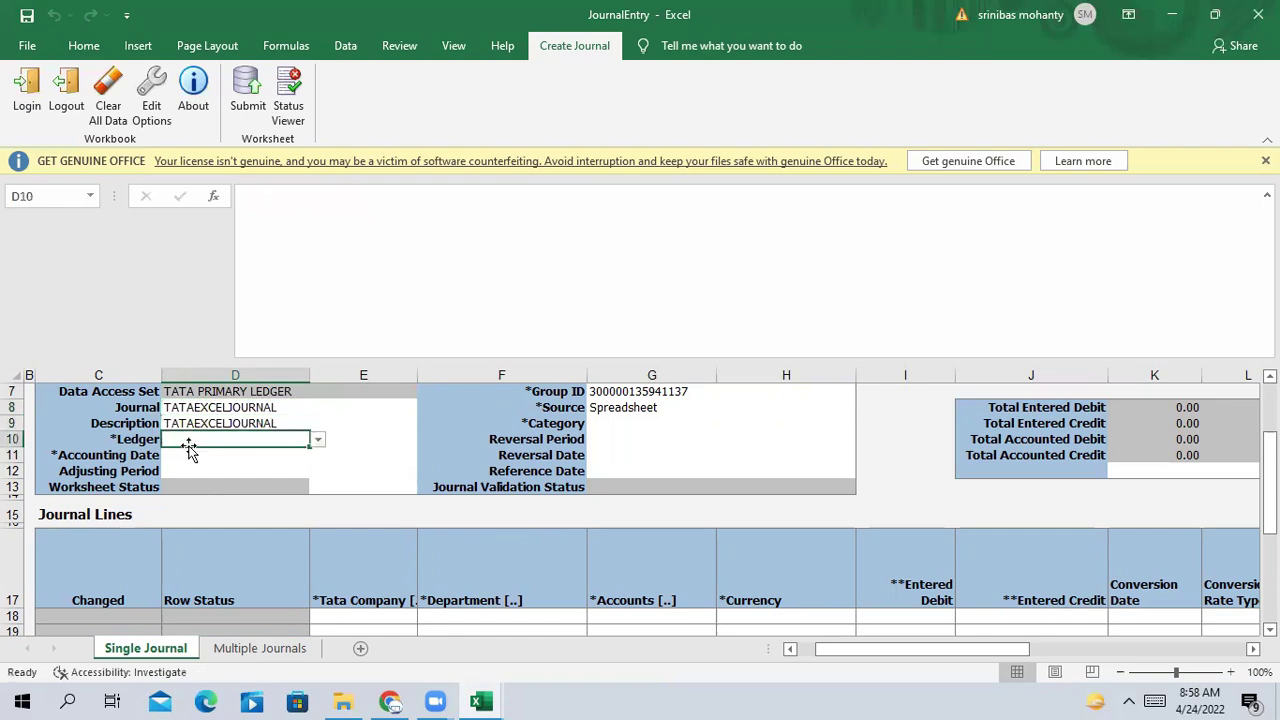
left_click(320, 442)
left_click(218, 454)
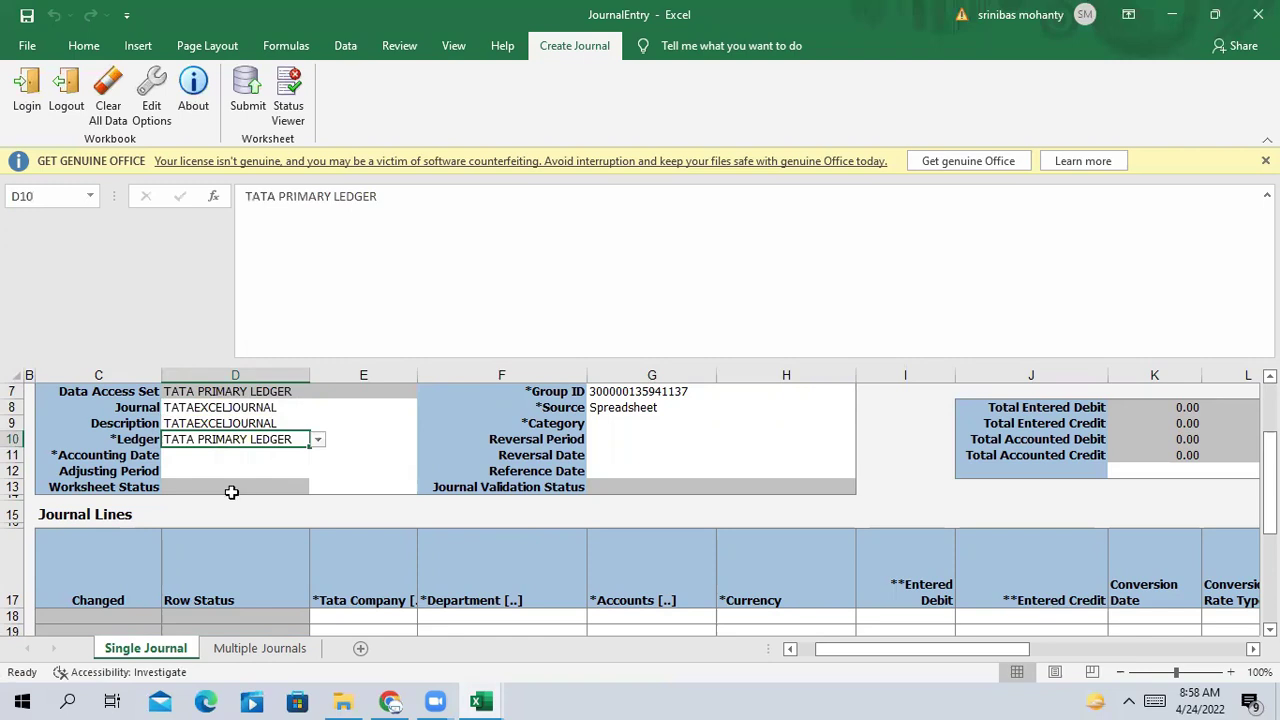
Set the journal's accounting date to 4/24/2022.
left_click(184, 454)
double_click(184, 454)
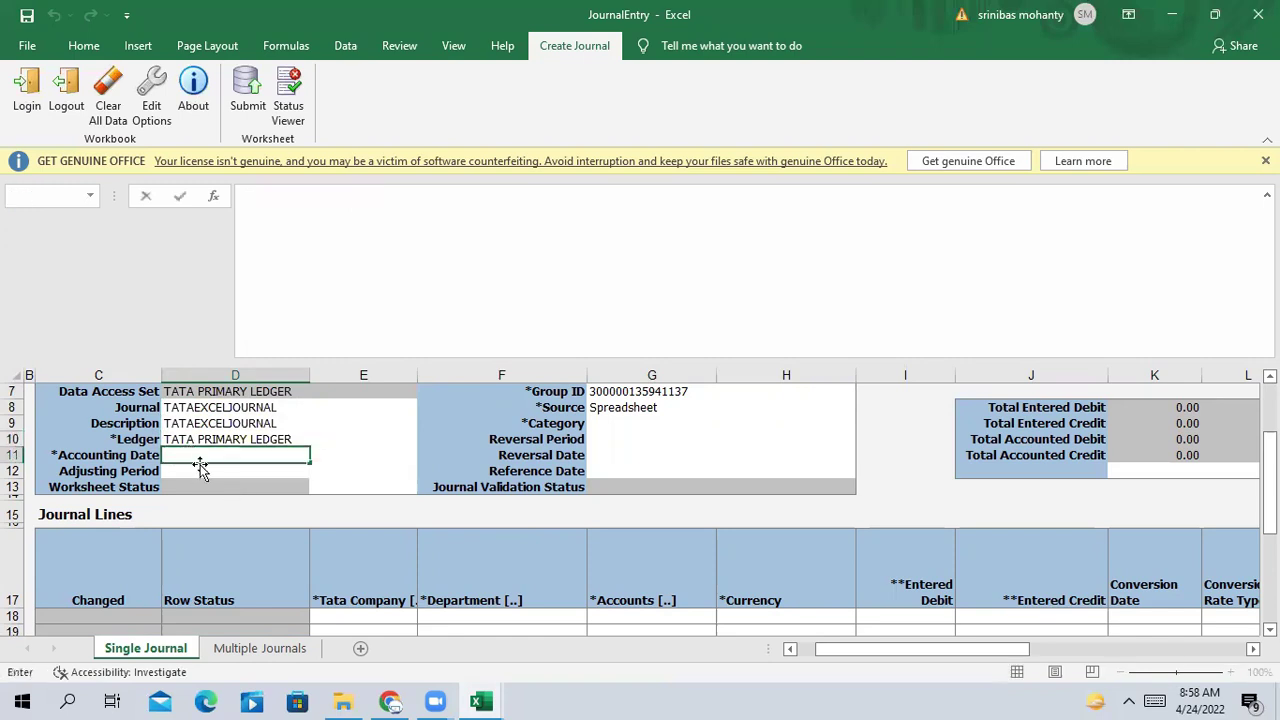
scroll(486, 503, "down", 2)
scroll(486, 508, "up", 2)
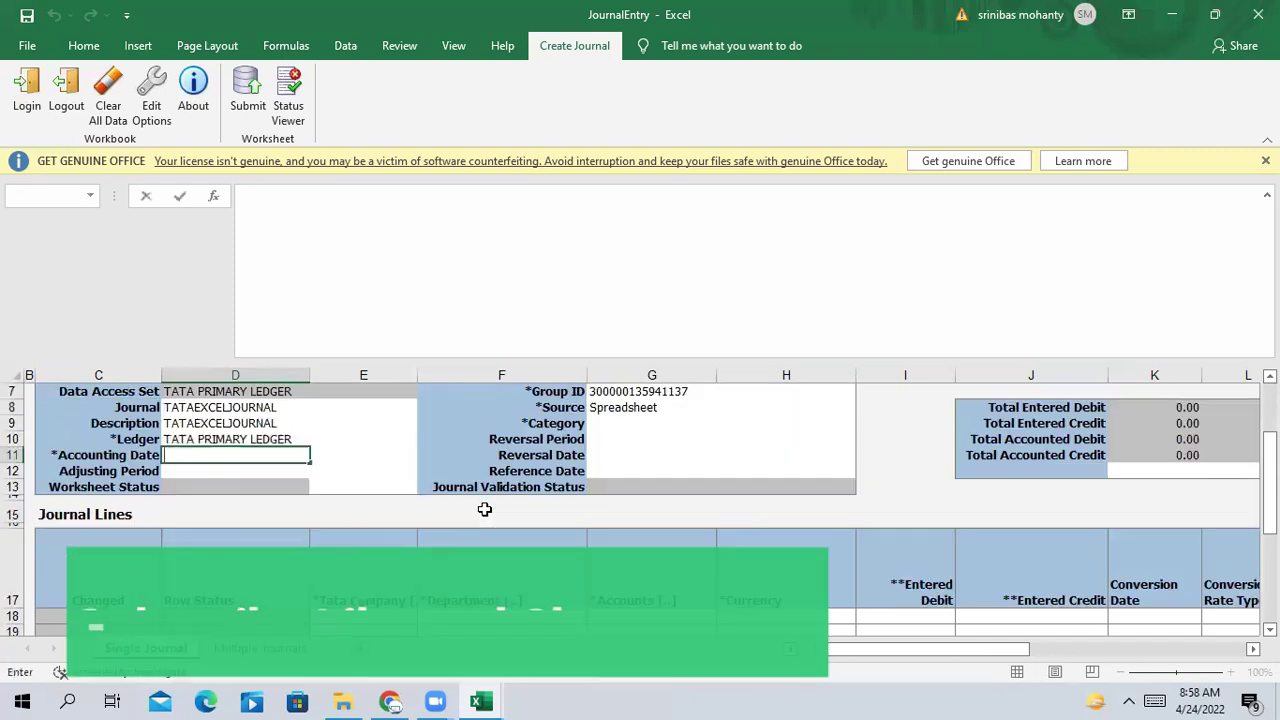
left_click(390, 702)
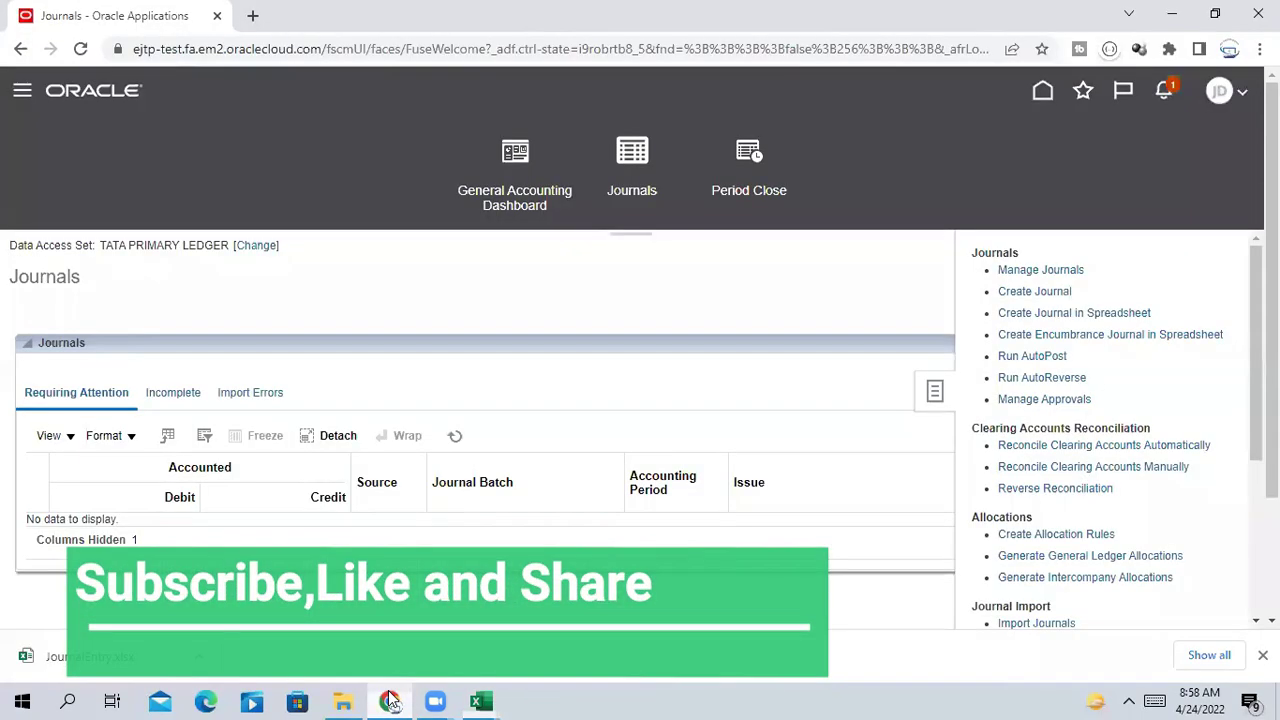
left_click(390, 702)
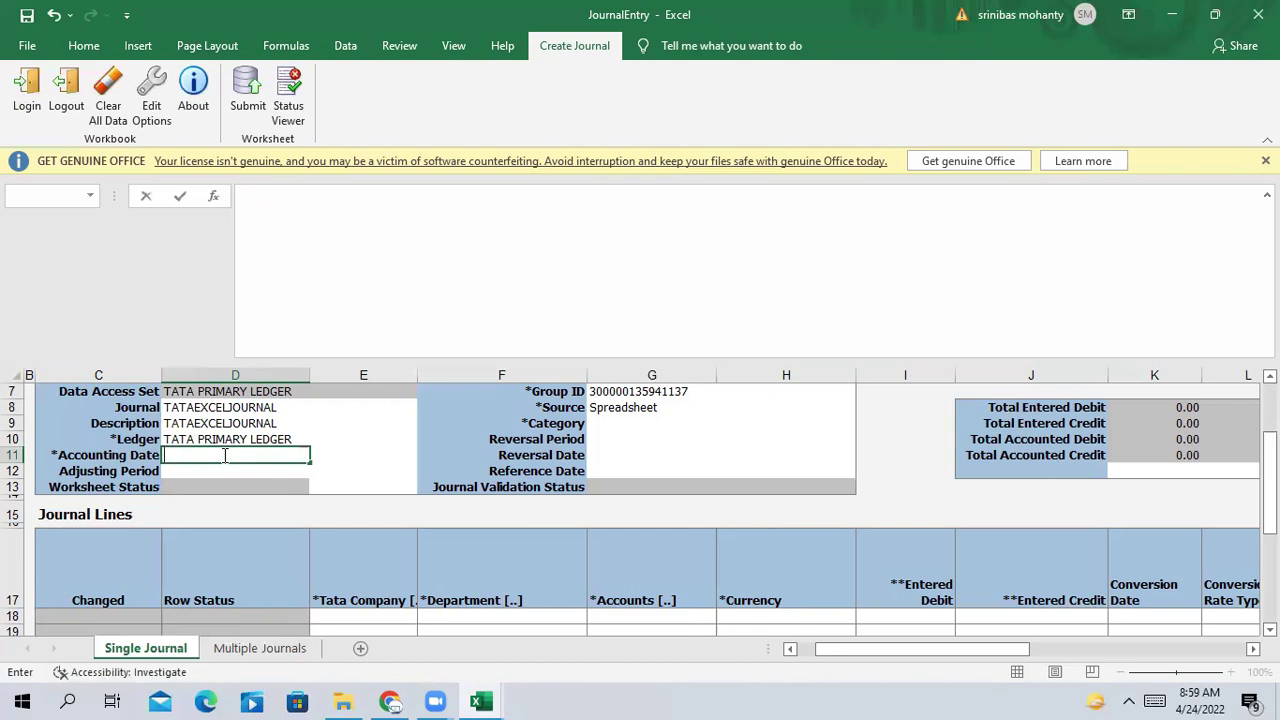
type("4/24/2022")
left_click(651, 470)
left_click(624, 426)
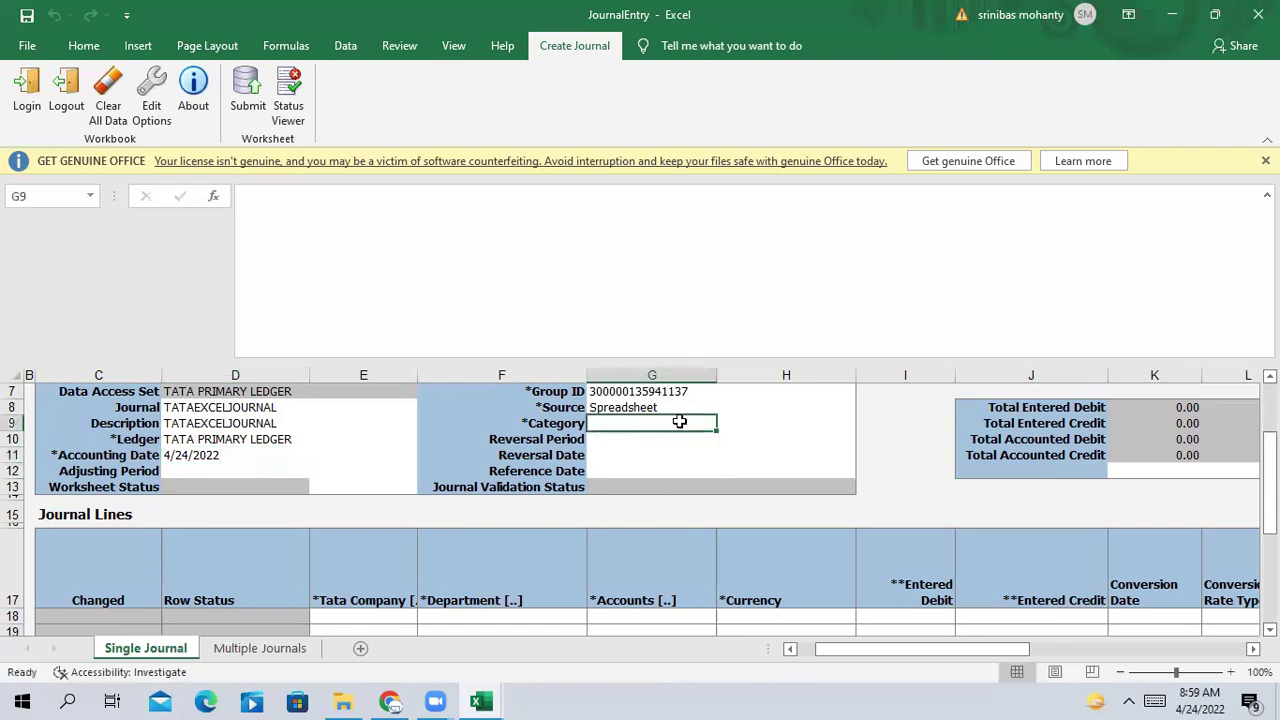
type("Manaua")
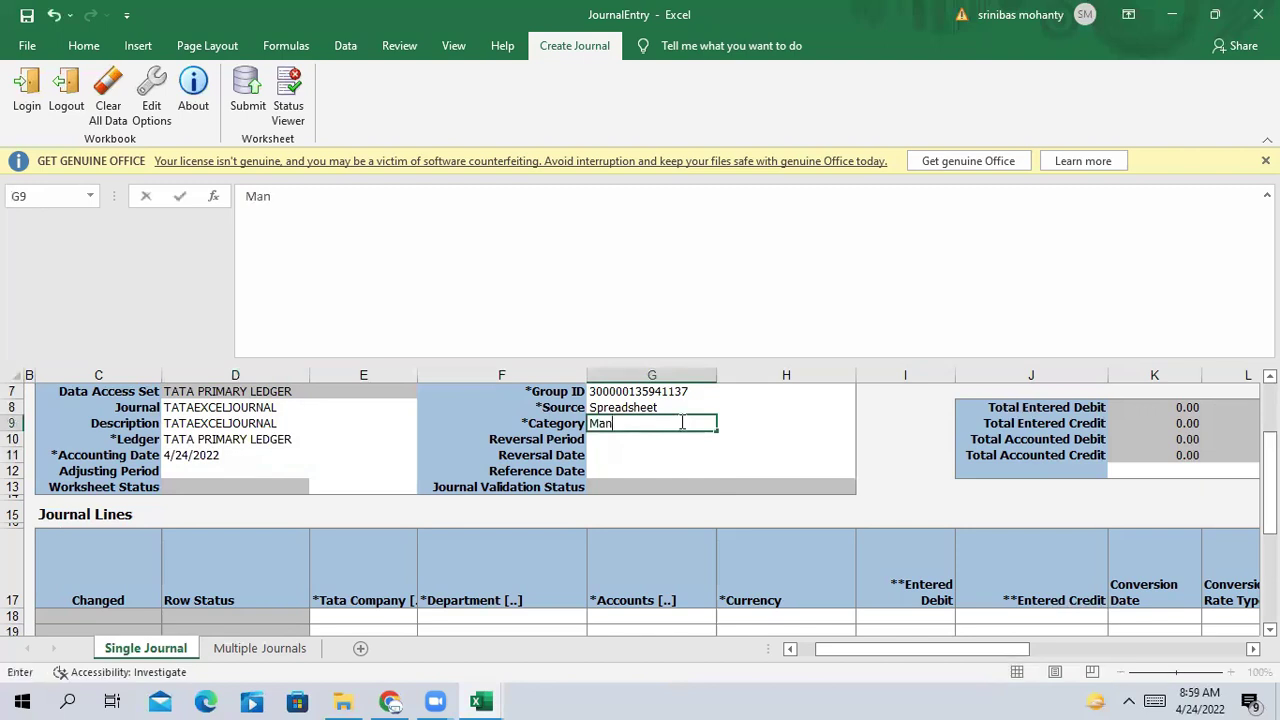
key("BackSpace")
key("BackSpace")
key("BackSpace")
key("BackSpace")
key("BackSpace")
key("BackSpace")
key("BackSpace")
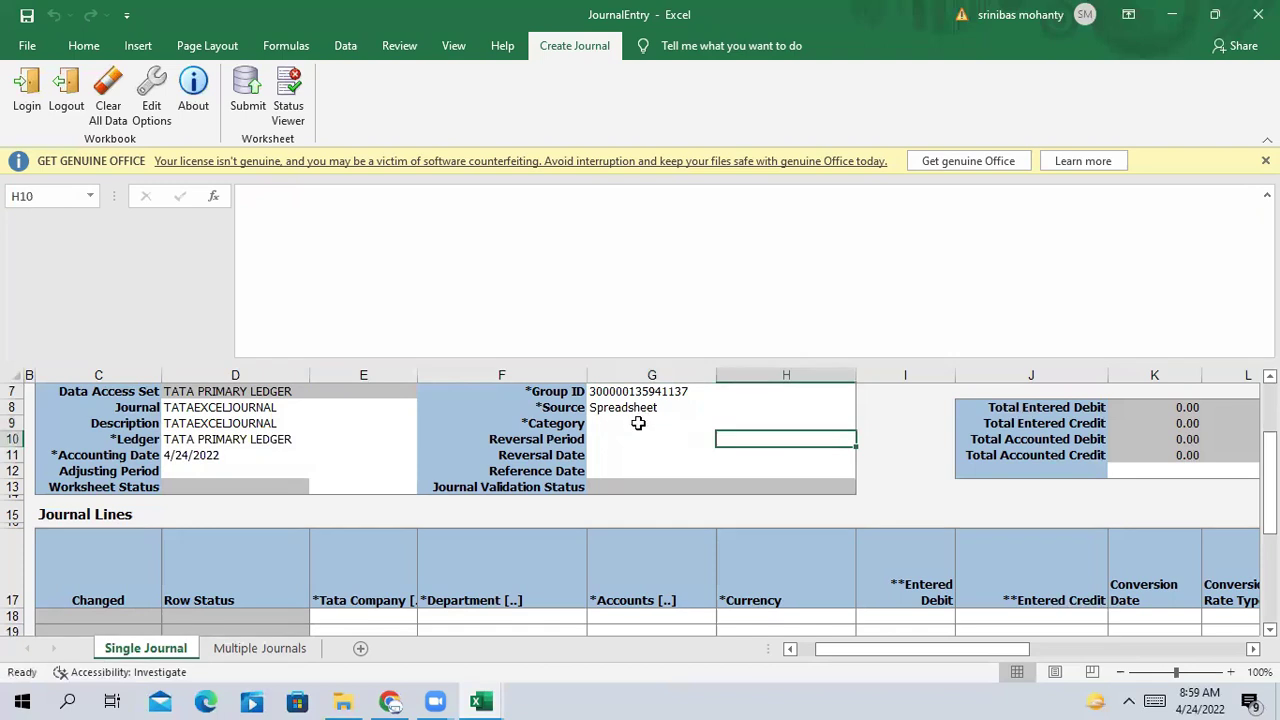
Search the journal categories for Manu and set the header's Category to Manual.
double_click(641, 424)
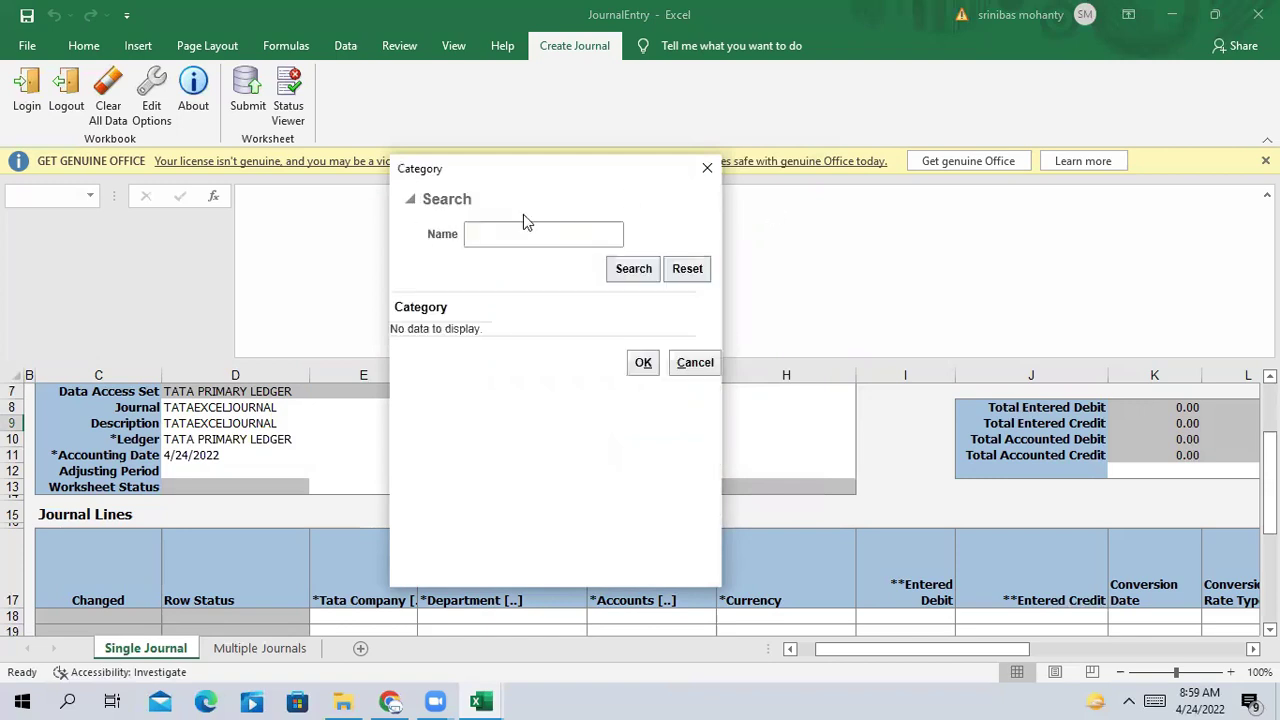
left_click(517, 231)
type("Manu")
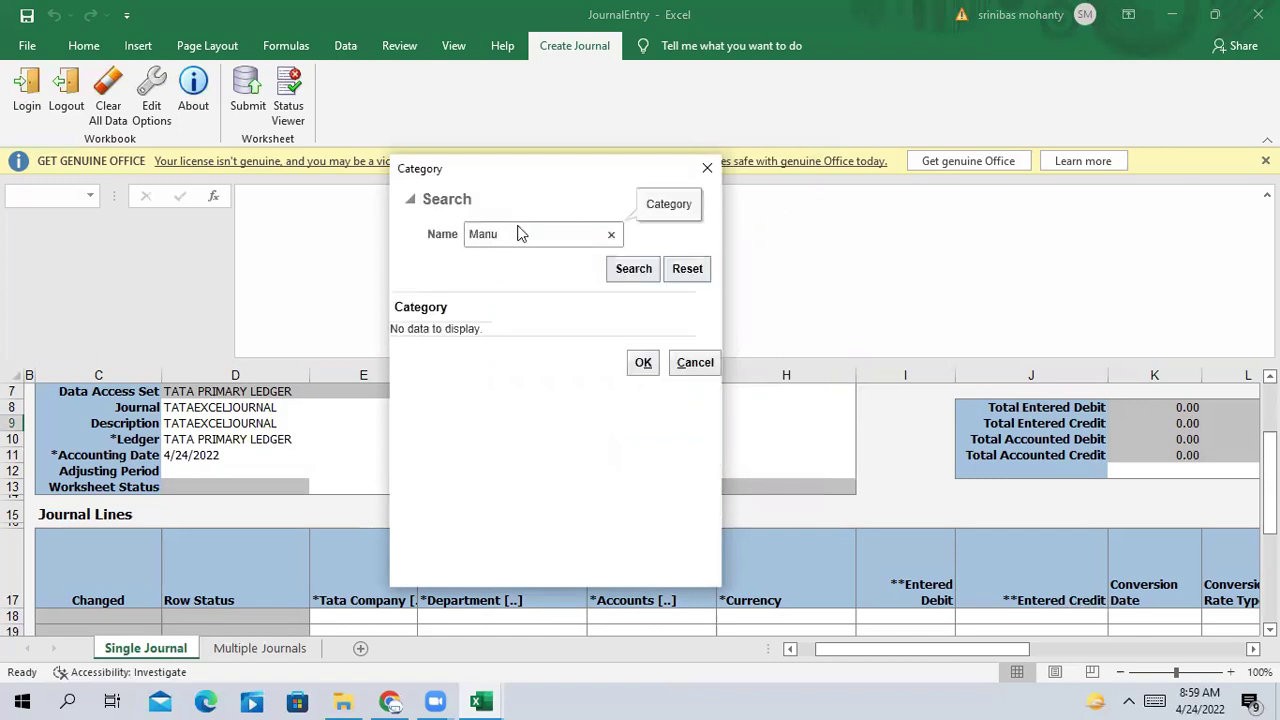
left_click(640, 268)
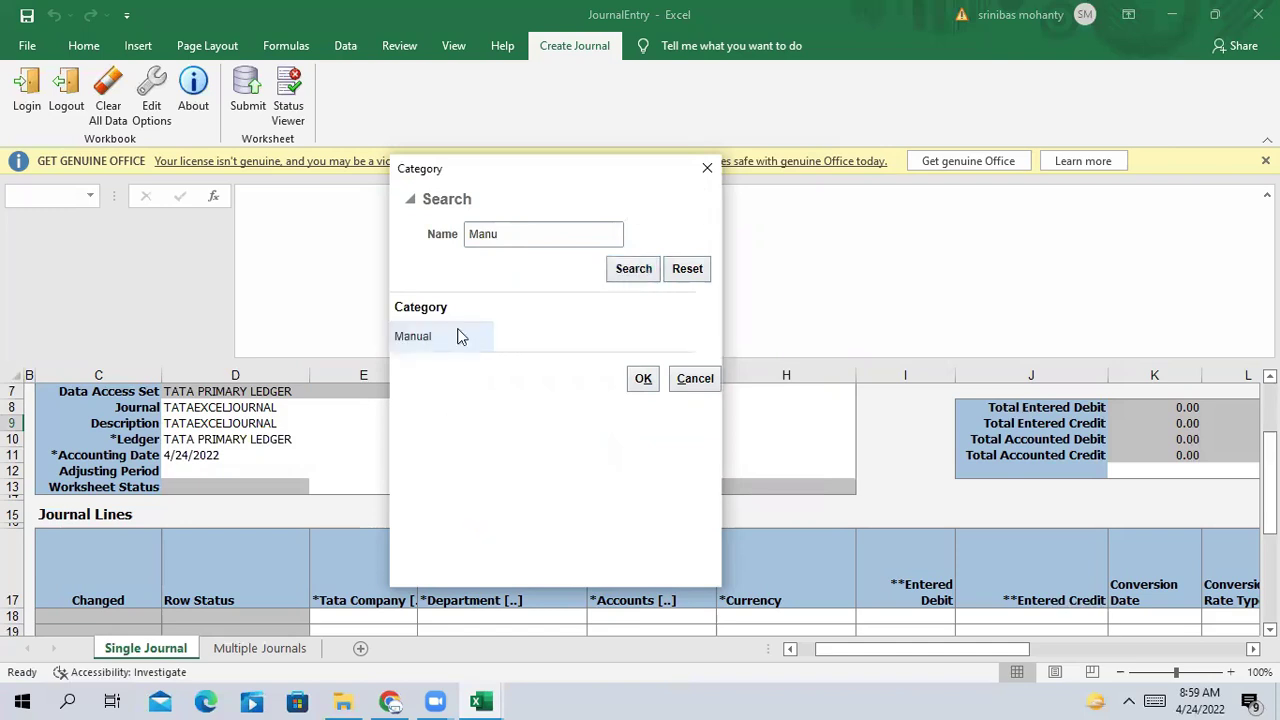
left_click(643, 379)
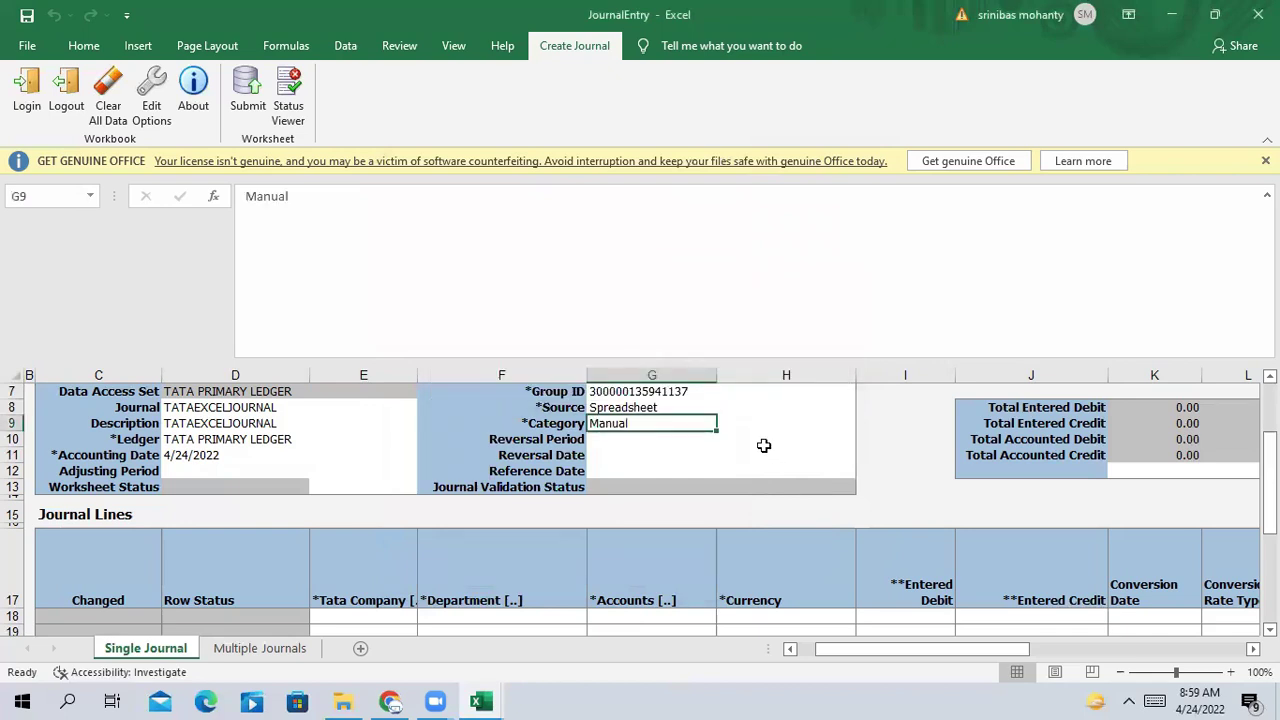
Review the journal header fields from Data Access Set to Journal Validation Status and the Journal Lines grid below them.
scroll(395, 494, "up", 2)
scroll(395, 494, "down", 2)
scroll(395, 494, "down", 1)
scroll(38, 453, "up", 2)
left_click_drag(38, 453, 837, 556)
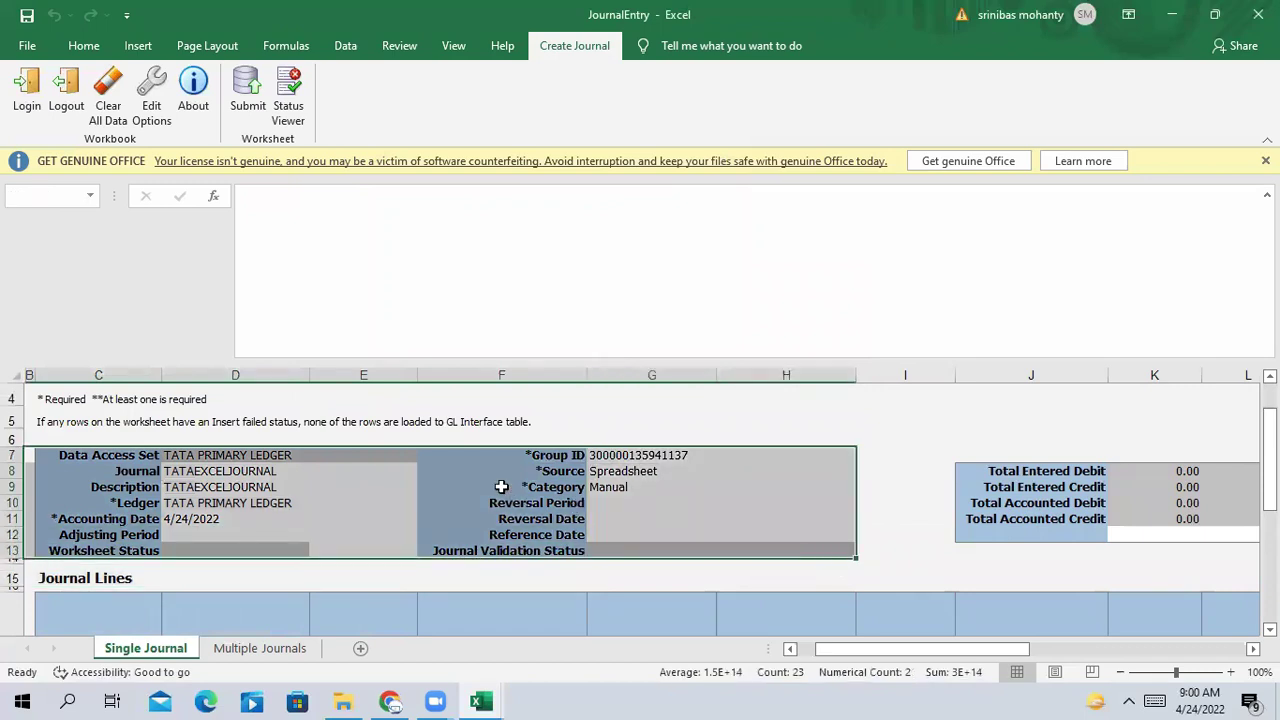
scroll(503, 489, "down", 1)
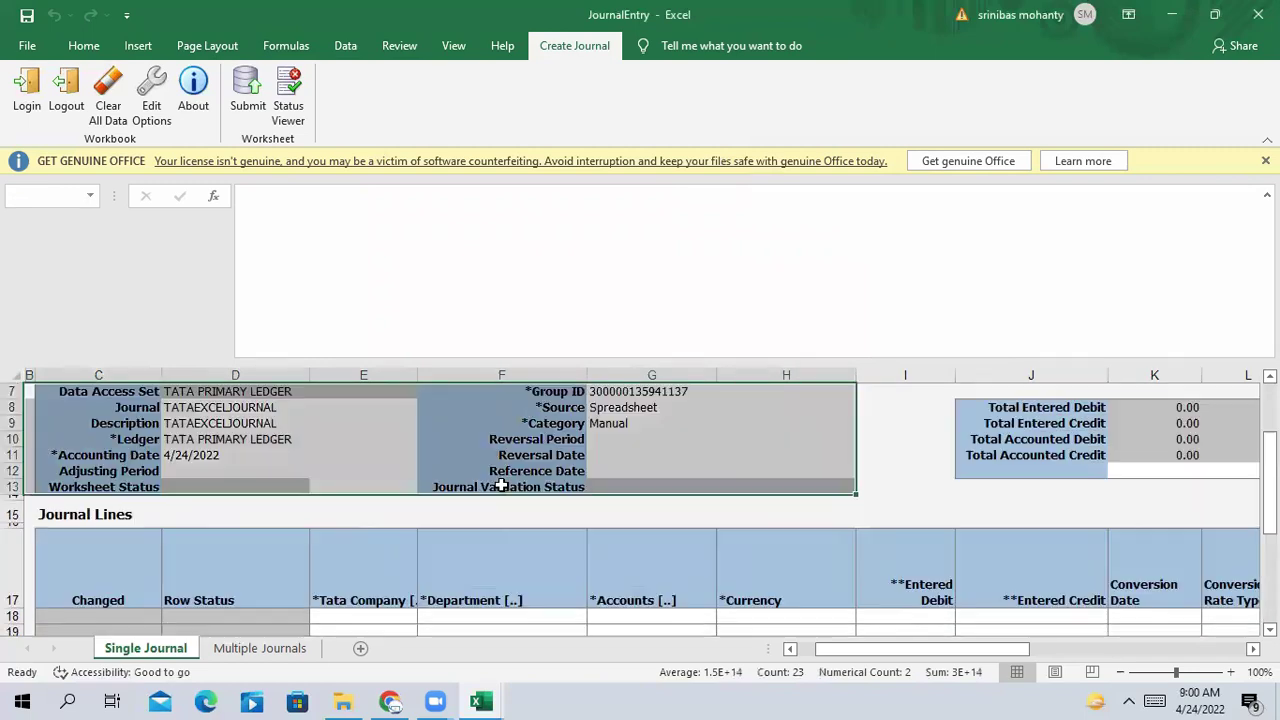
scroll(406, 600, "down", 1)
scroll(449, 506, "down", 2)
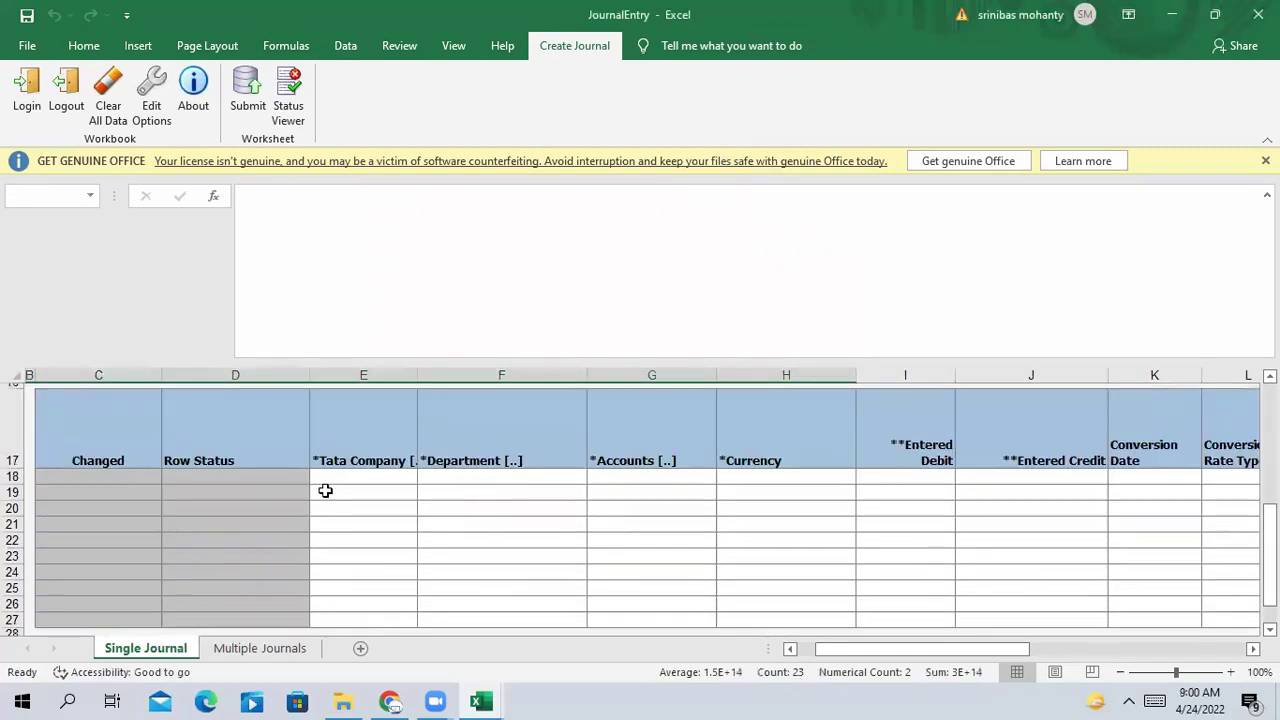
Open the account combination lookup for the first journal line and choose 1000 (Tata Software) as the Tata Company.
left_click(336, 478)
left_click(838, 648)
left_click(793, 648)
left_click(378, 476)
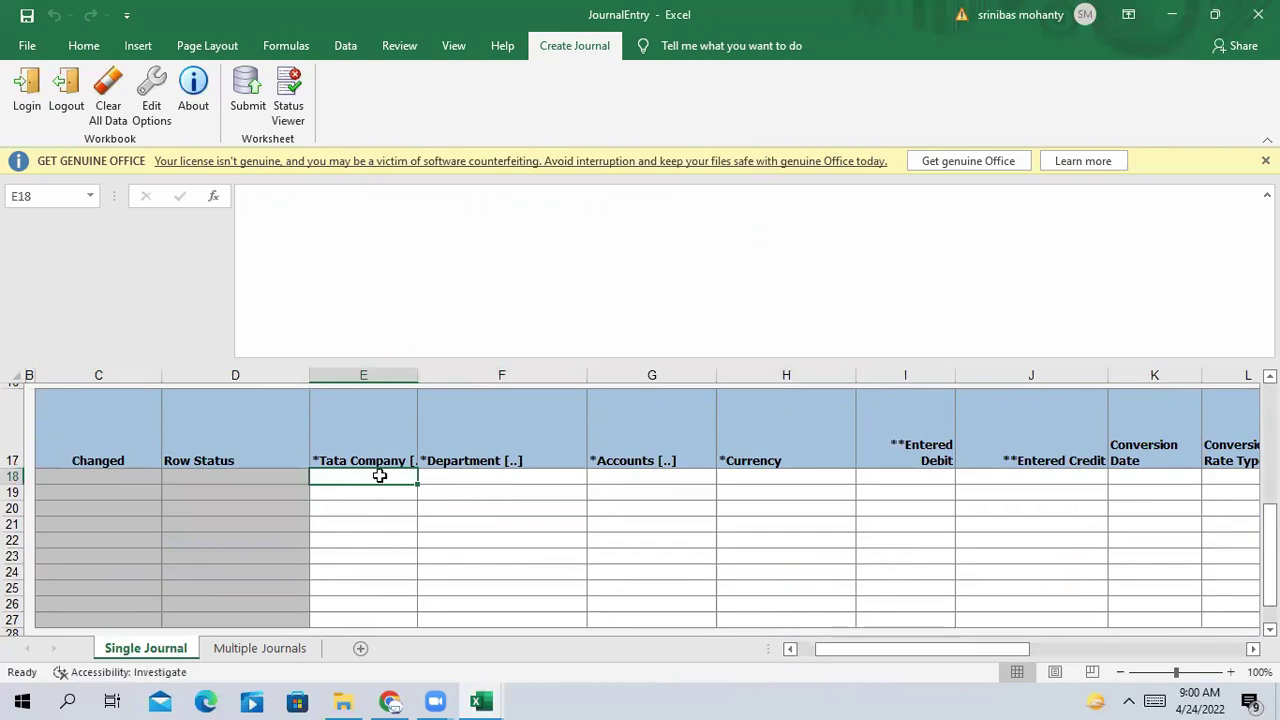
left_click_drag(484, 483, 655, 474)
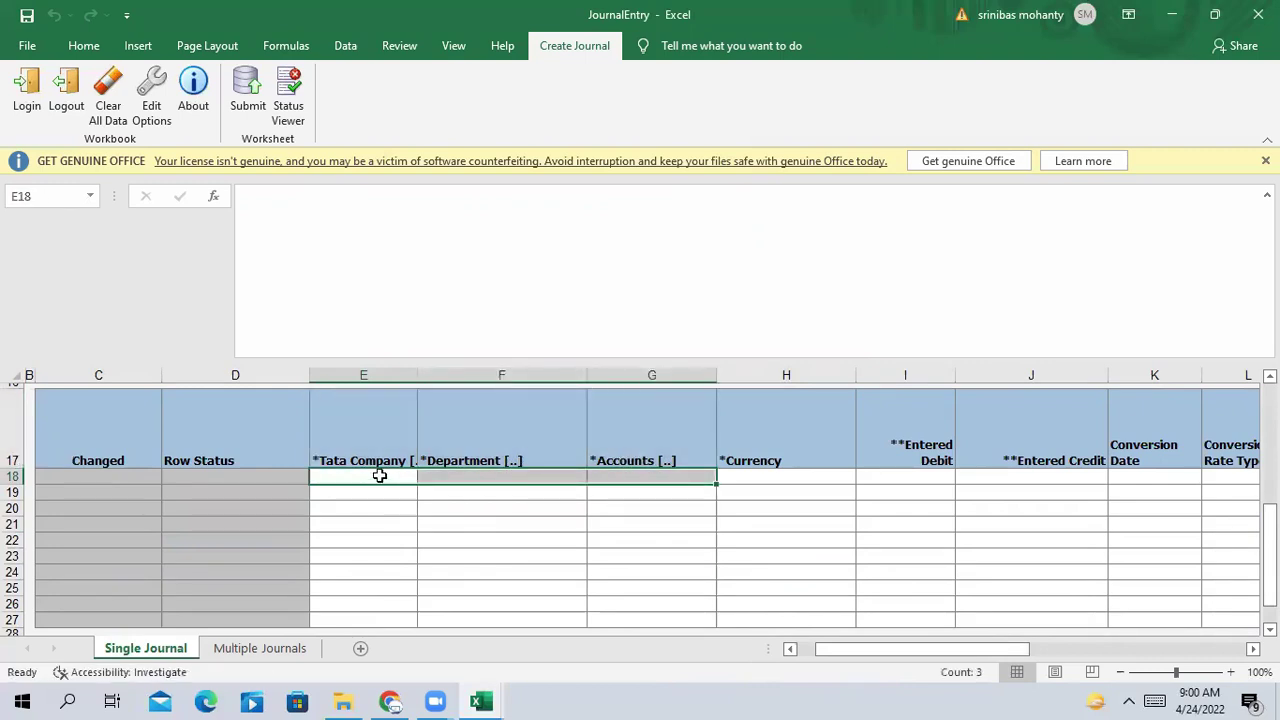
left_click(379, 476)
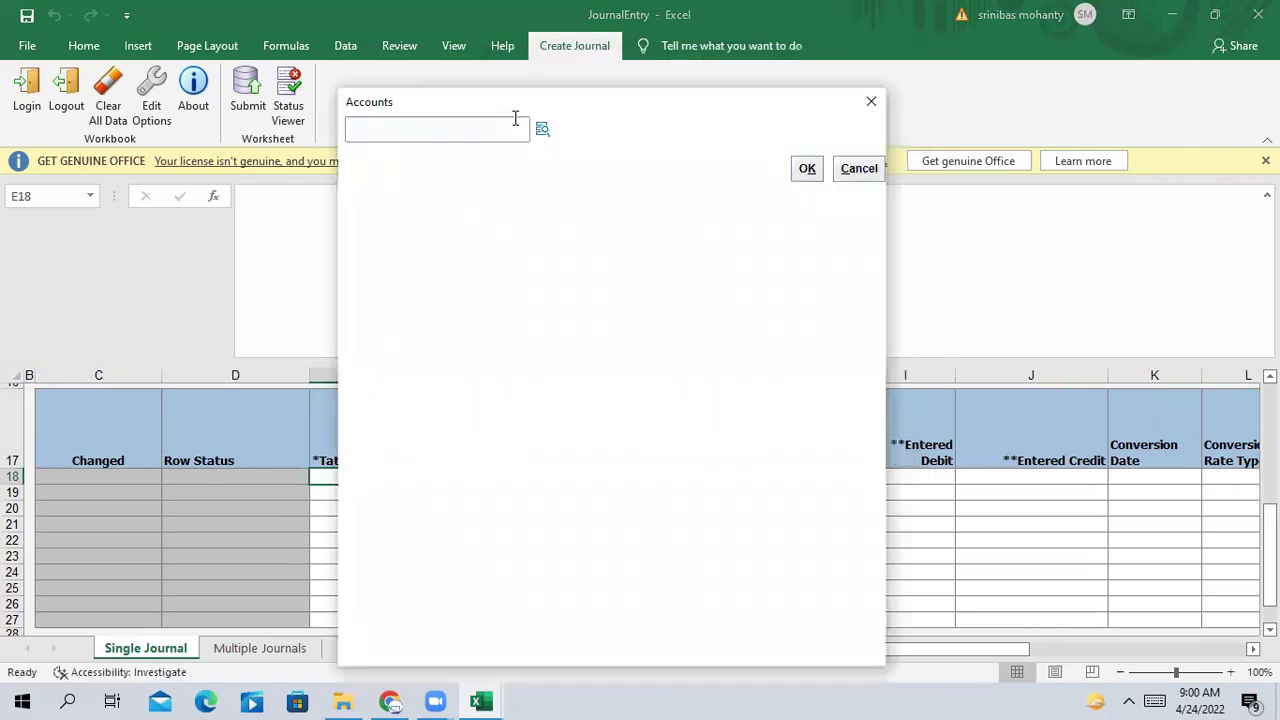
left_click(541, 131)
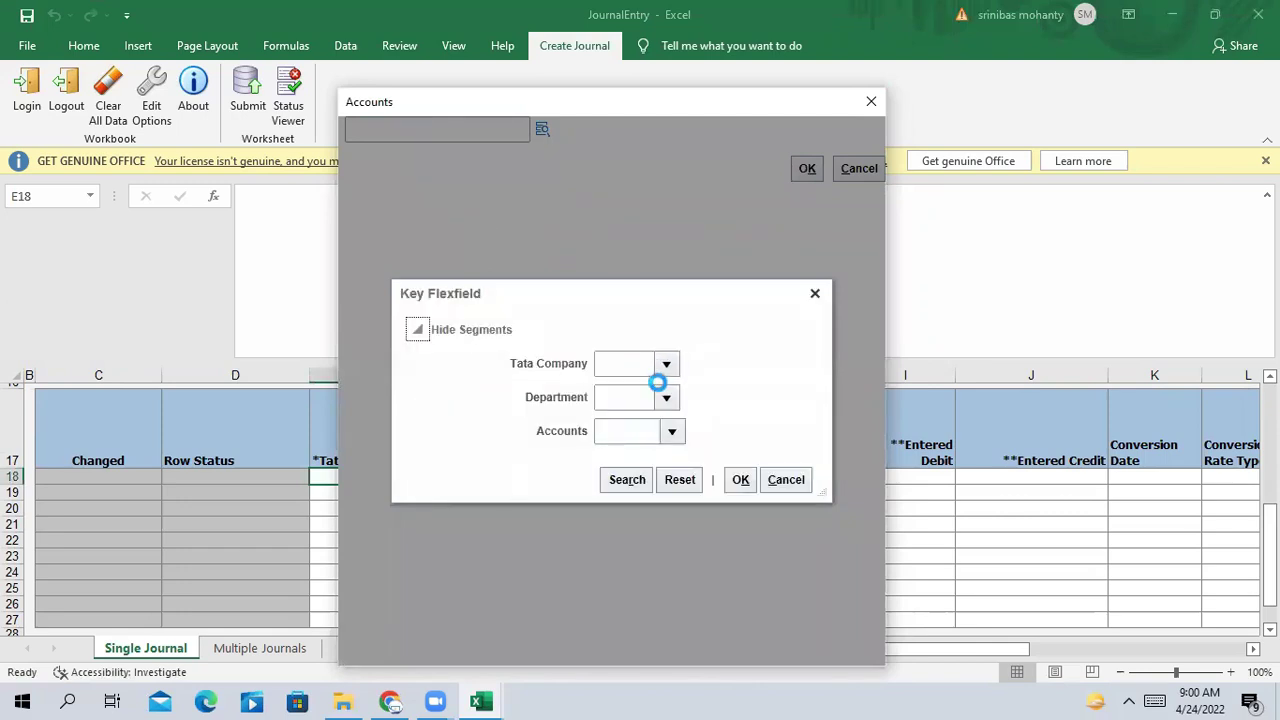
left_click(666, 364)
left_click(470, 399)
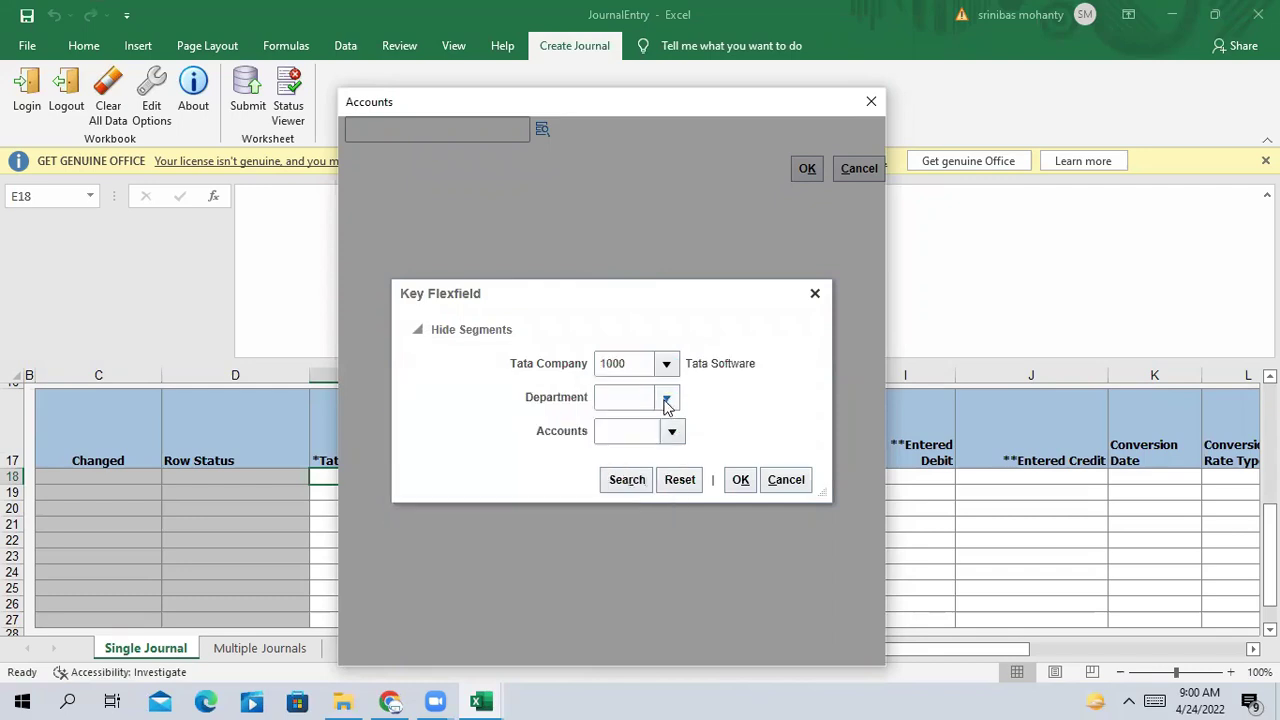
Choose department 002 (Purchasing) and account 30002 (Electricity exp), and apply the combination to the first journal line.
left_click(666, 398)
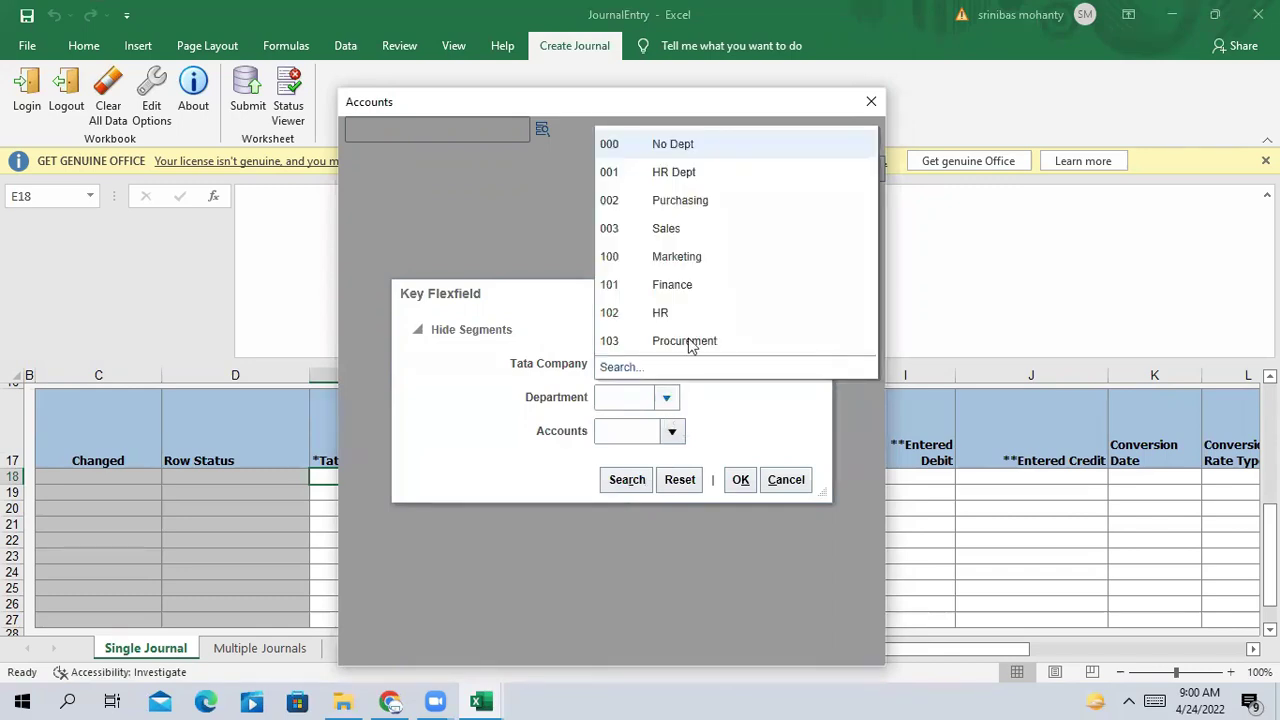
left_click(682, 201)
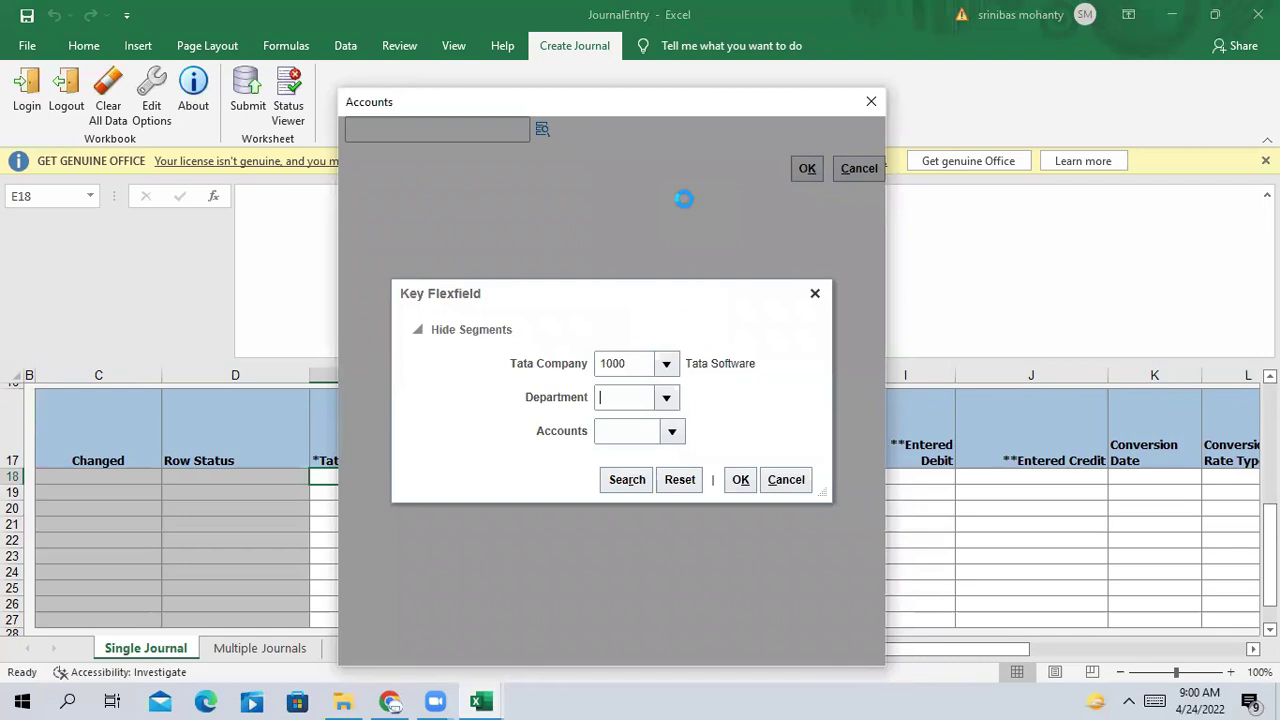
left_click(669, 432)
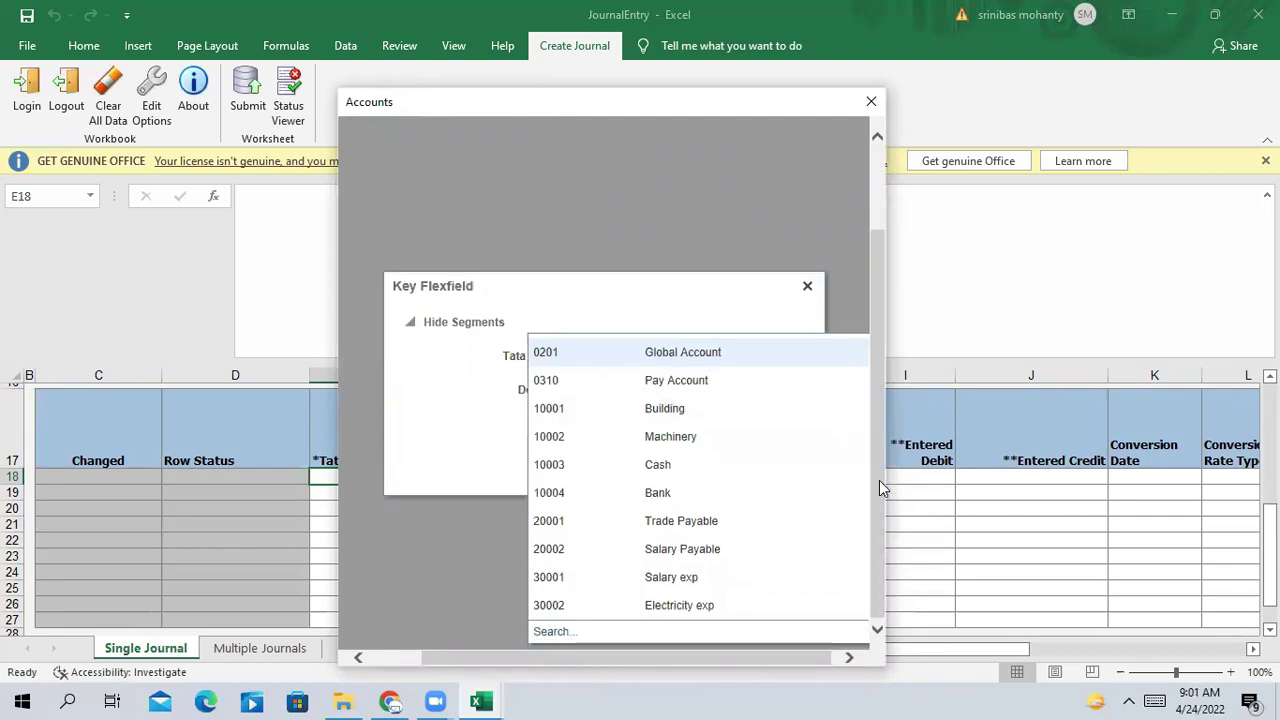
left_click(662, 605)
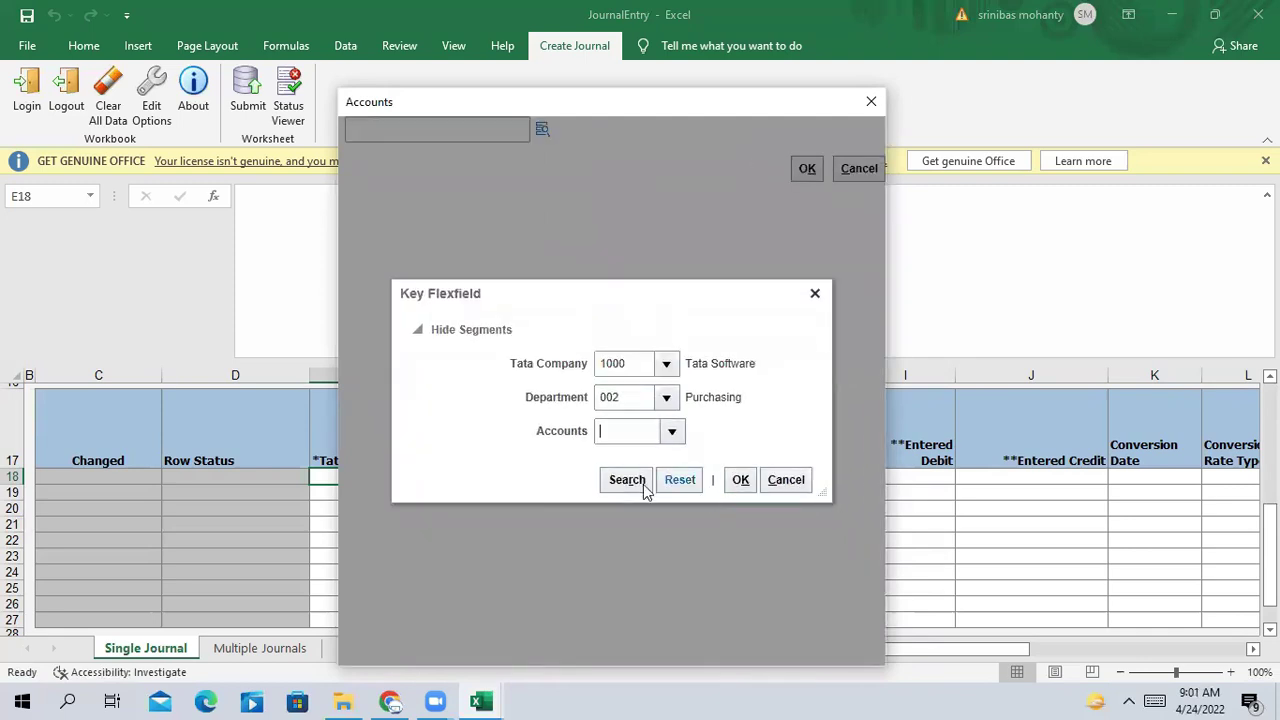
left_click(741, 481)
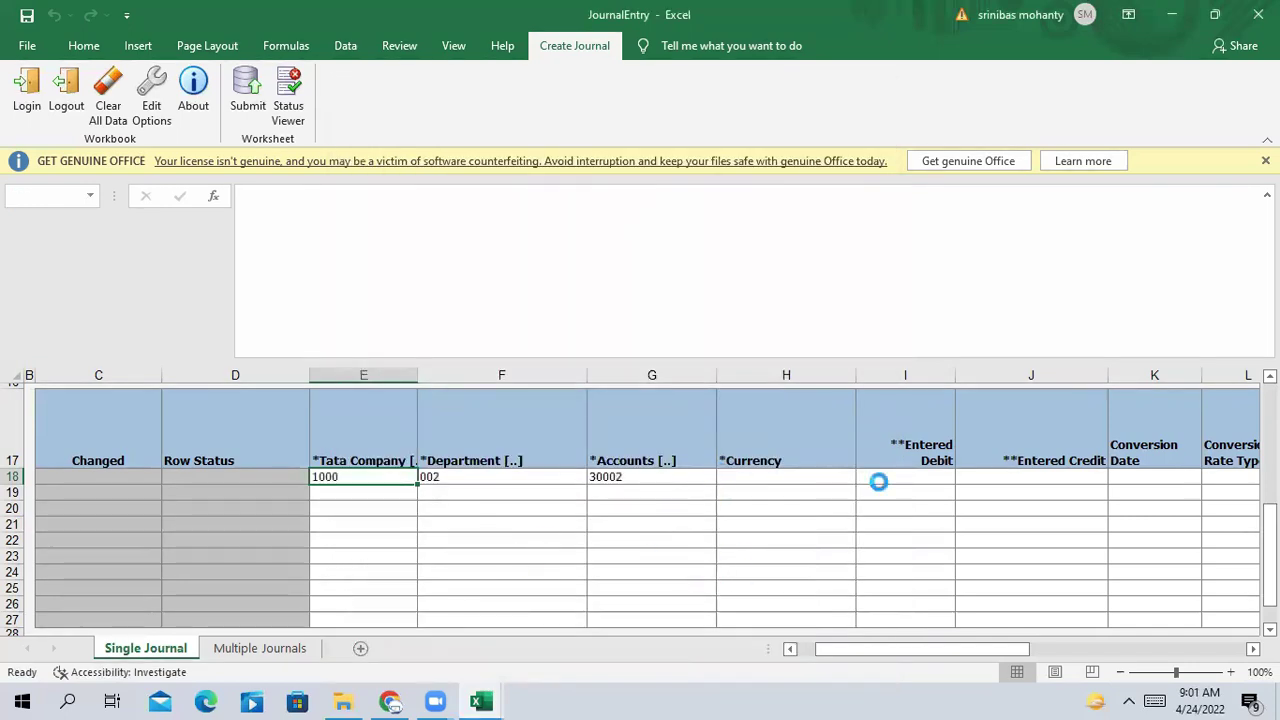
Choose INR as the currency of the first journal line.
left_click(800, 476)
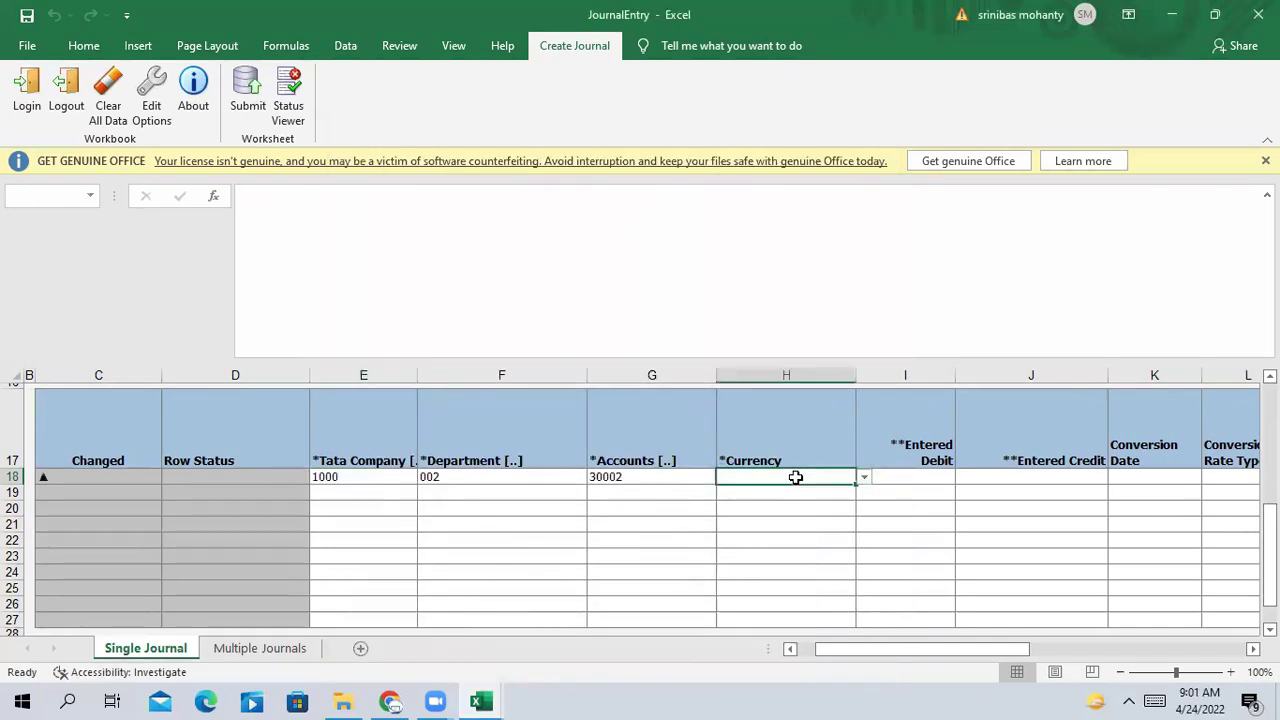
left_click(864, 478)
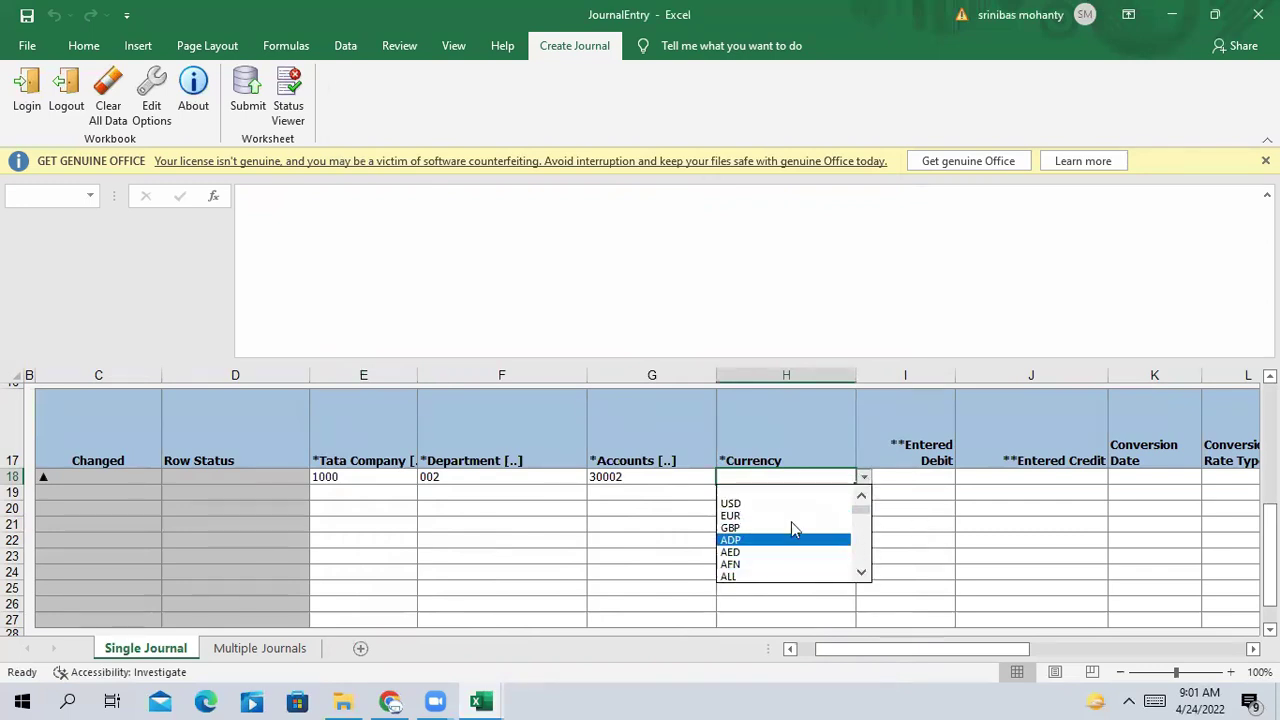
scroll(862, 574, "down", 5)
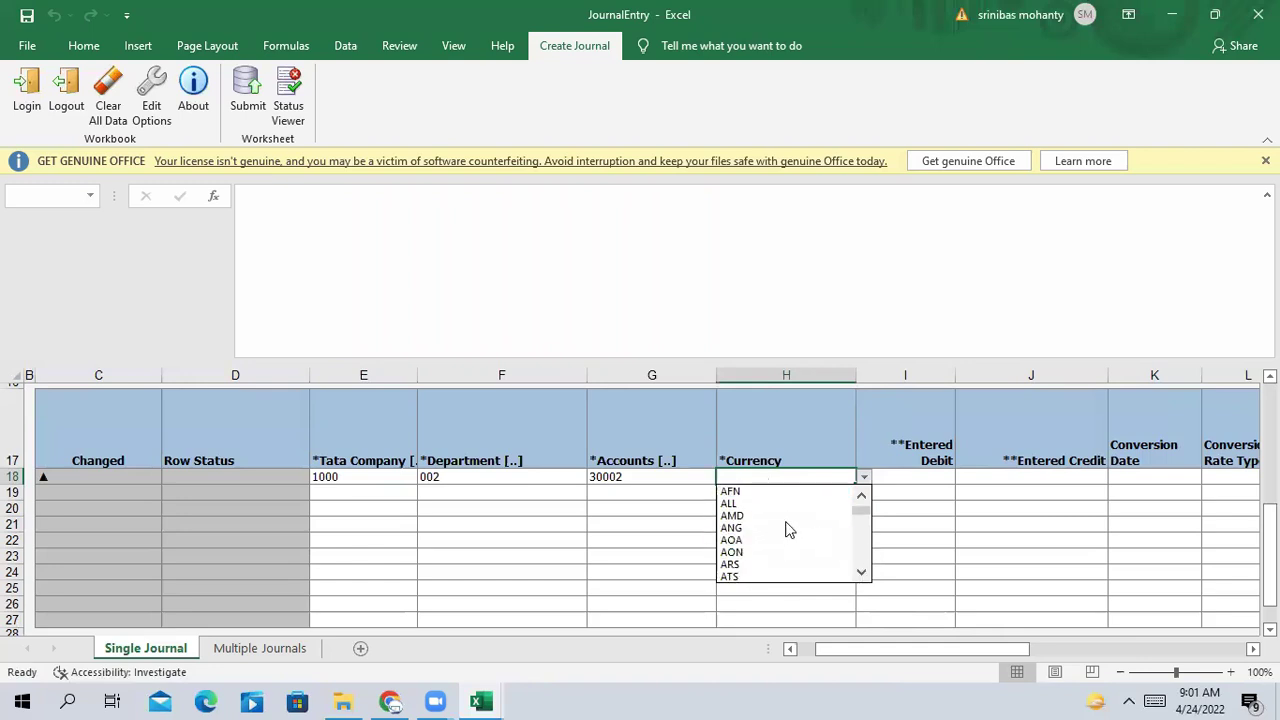
mouse_move(862, 516)
left_mouse_down()
mouse_move(860, 537)
mouse_move(860, 522)
left_mouse_up()
left_click(862, 572)
left_click(862, 572)
left_click(862, 572)
left_click(862, 572)
left_click(862, 572)
left_click(862, 572)
left_click(862, 572)
left_click(862, 572)
left_click(862, 572)
left_click(862, 572)
left_click(862, 572)
left_click(862, 572)
left_click(862, 572)
left_click(862, 572)
left_click(862, 572)
left_click(862, 572)
left_click(862, 572)
left_click(862, 572)
left_click(862, 572)
left_click(862, 572)
left_click(862, 572)
left_click(862, 572)
left_click(862, 574)
left_click(862, 574)
left_click(862, 574)
left_click(862, 574)
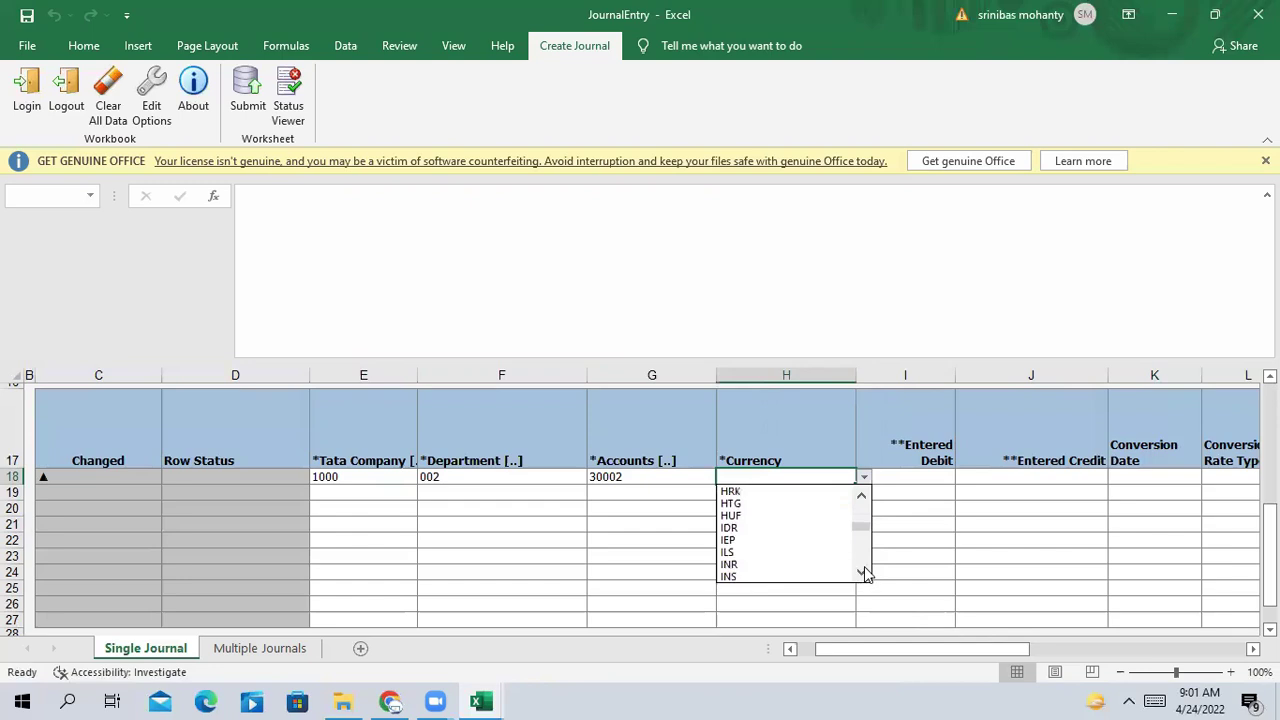
left_click(752, 565)
left_click(880, 537)
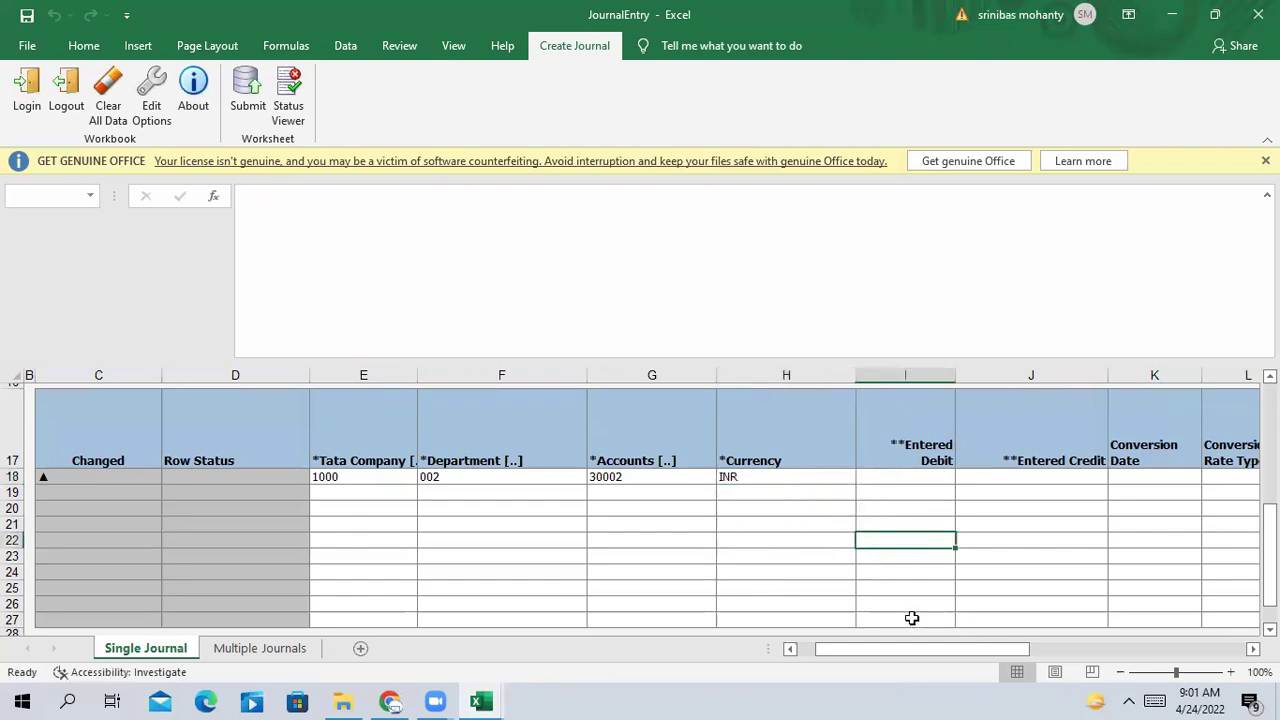
Enter 1200 as both the Entered Debit and the Entered Credit of the first journal line.
left_click_drag(894, 649, 937, 649)
scroll(784, 616, "right", 2)
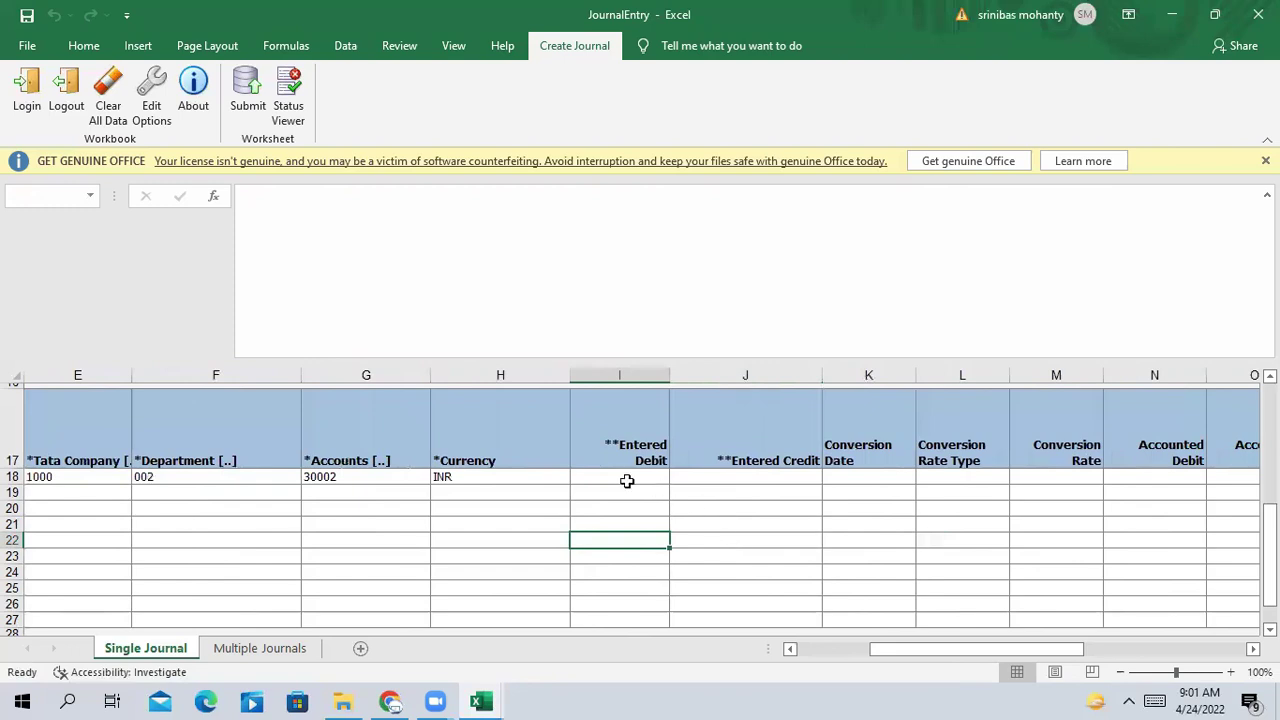
left_click(627, 484)
type("1200")
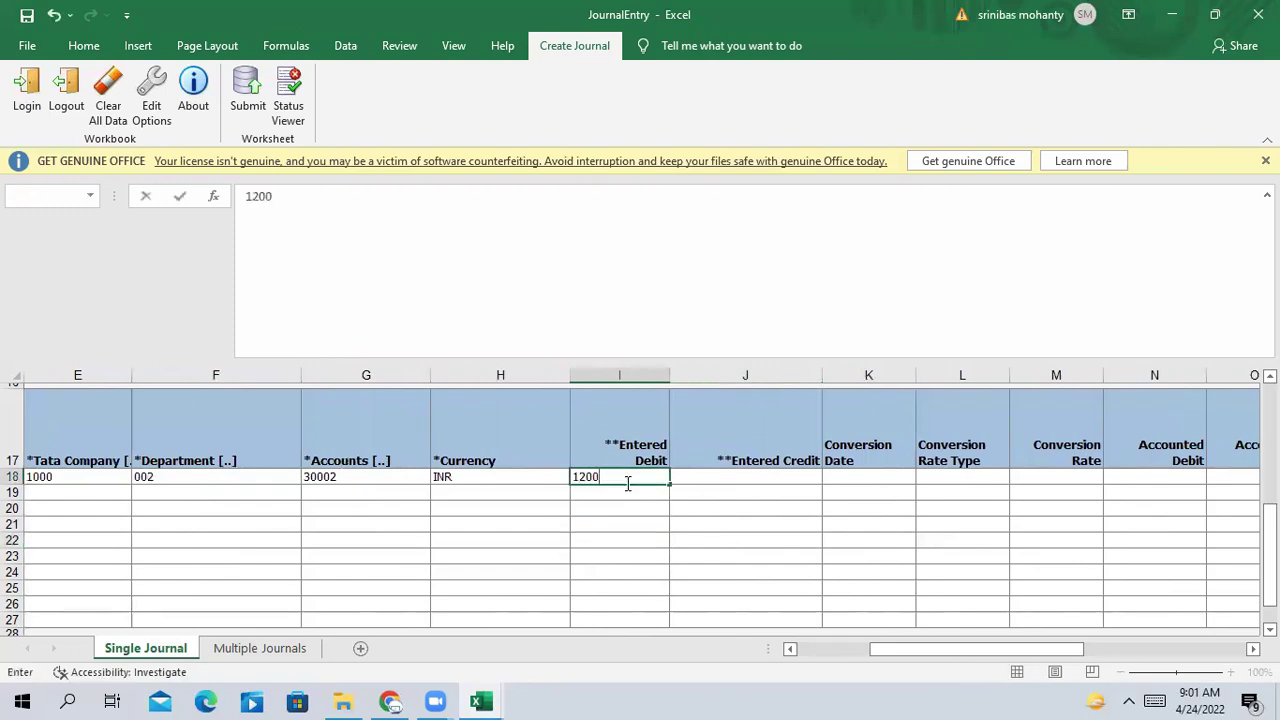
left_click(730, 582)
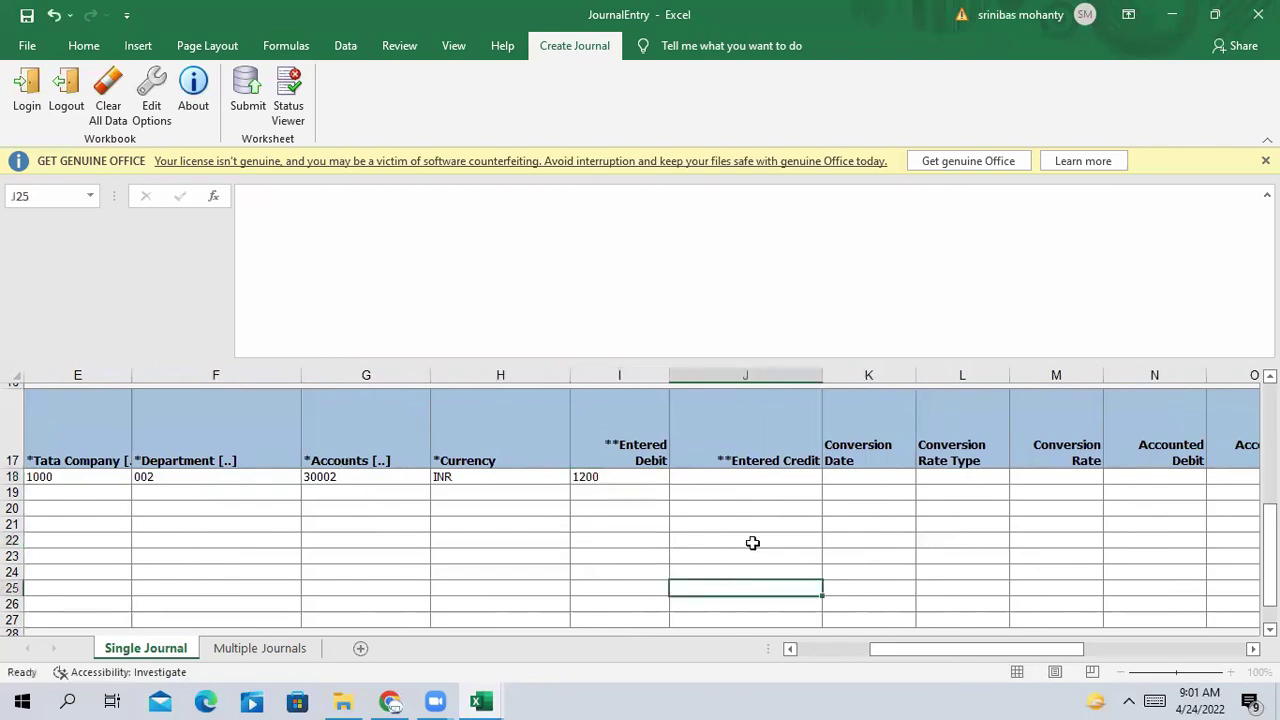
left_click(775, 478)
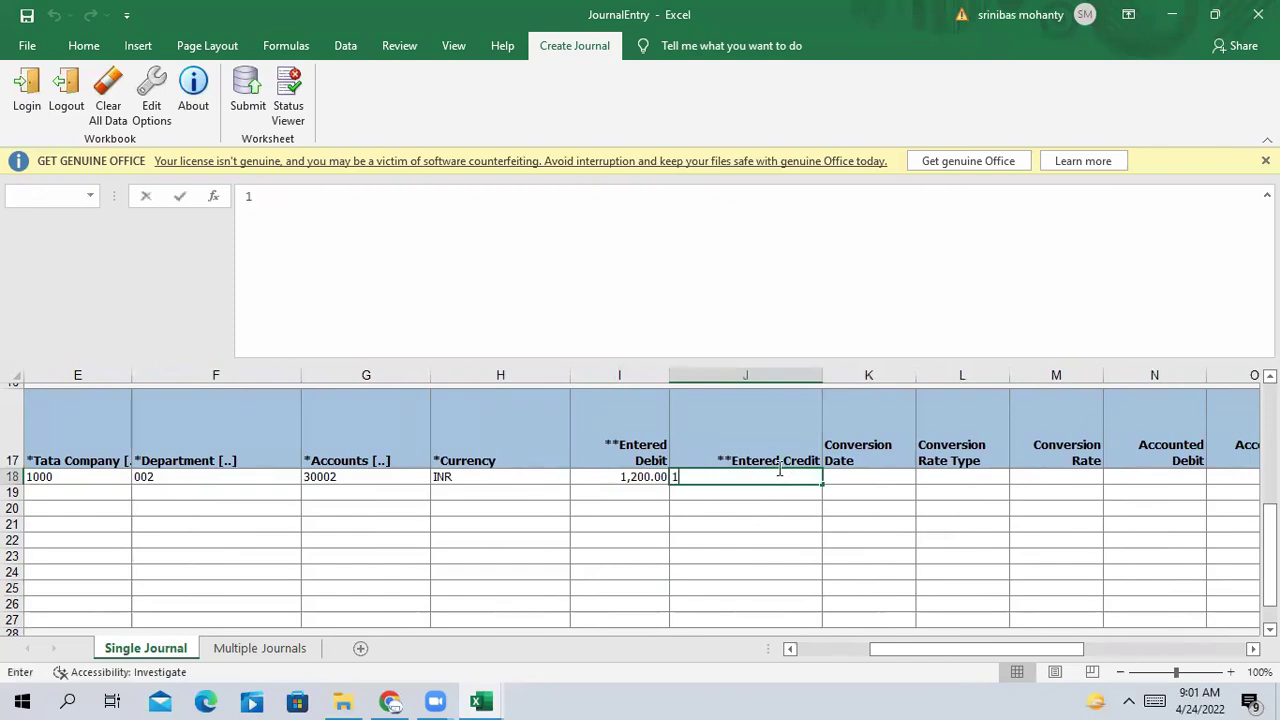
type("1200")
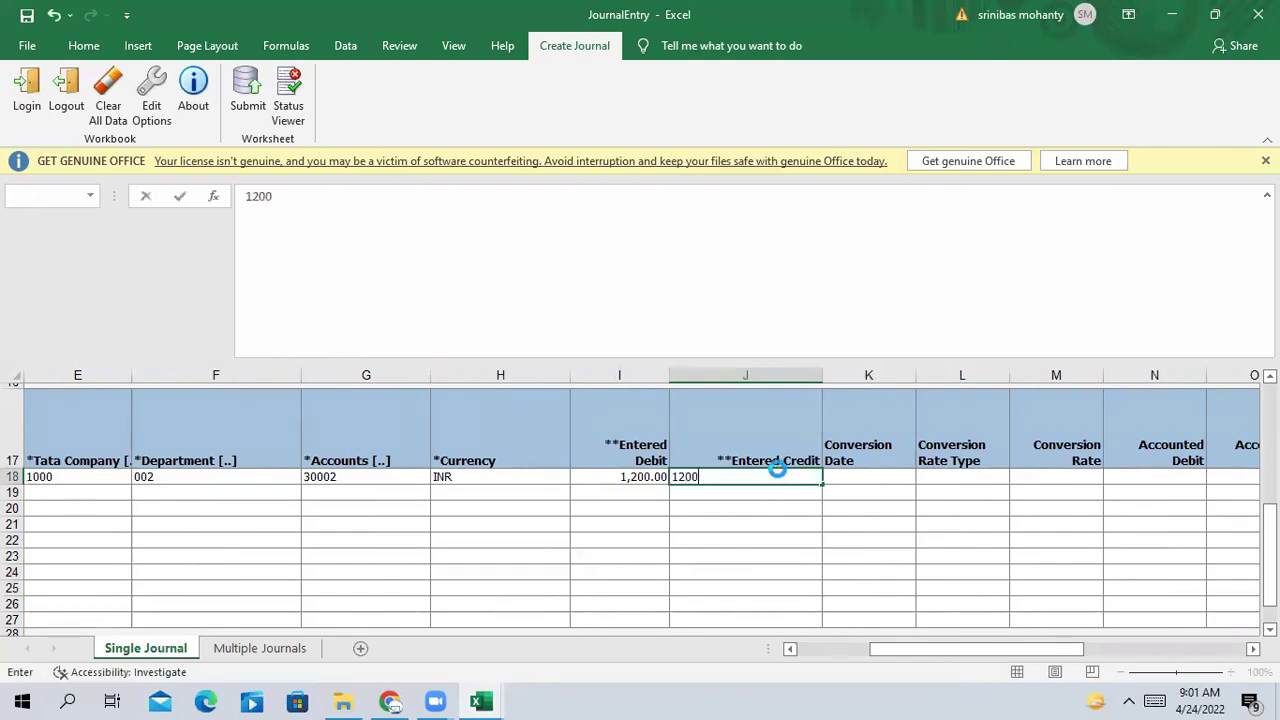
key("Tab")
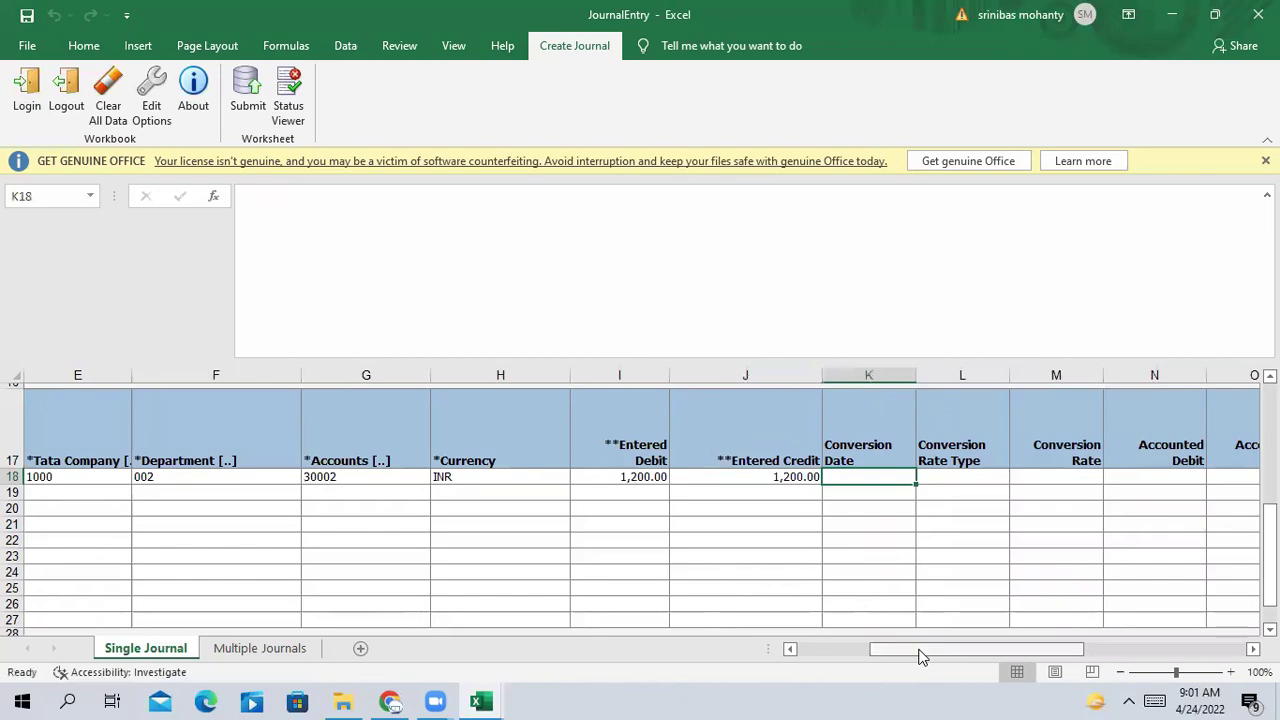
Examine the first journal line's currency, entered amounts and the conversion and accounted amount columns.
left_click_drag(922, 655, 868, 652)
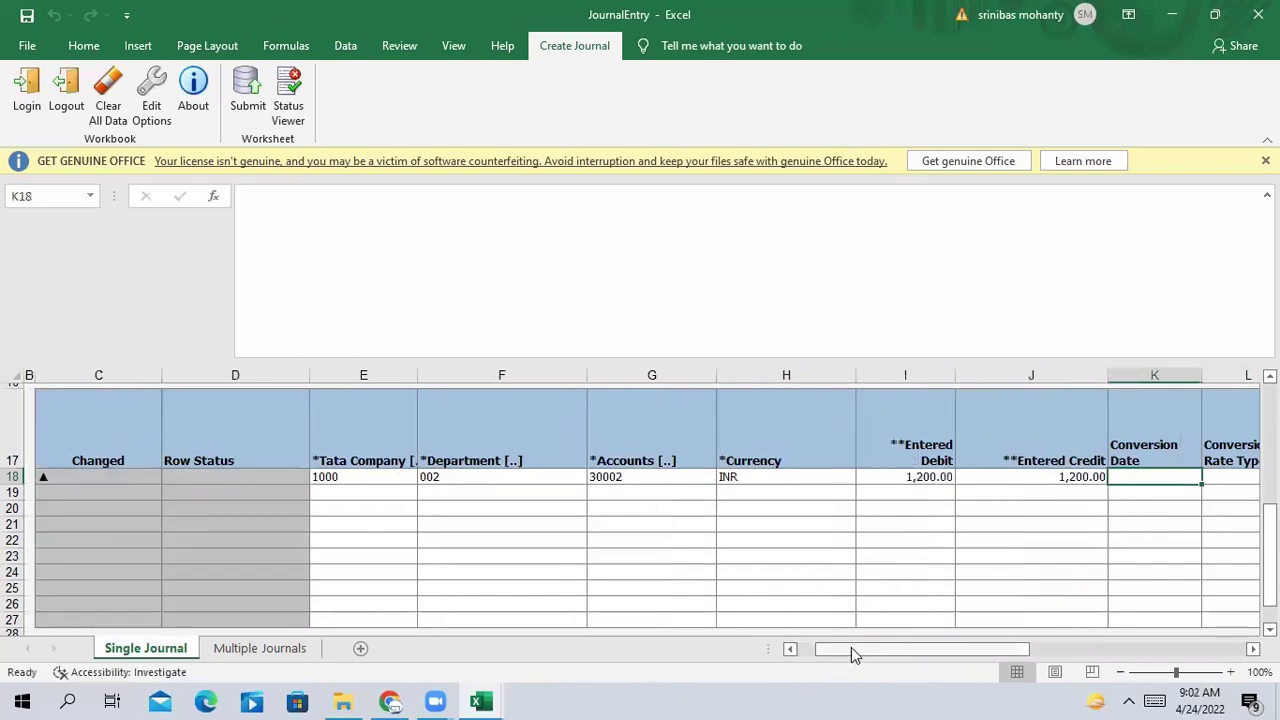
mouse_move(851, 645)
left_mouse_down()
mouse_move(986, 632)
mouse_move(868, 660)
left_mouse_up()
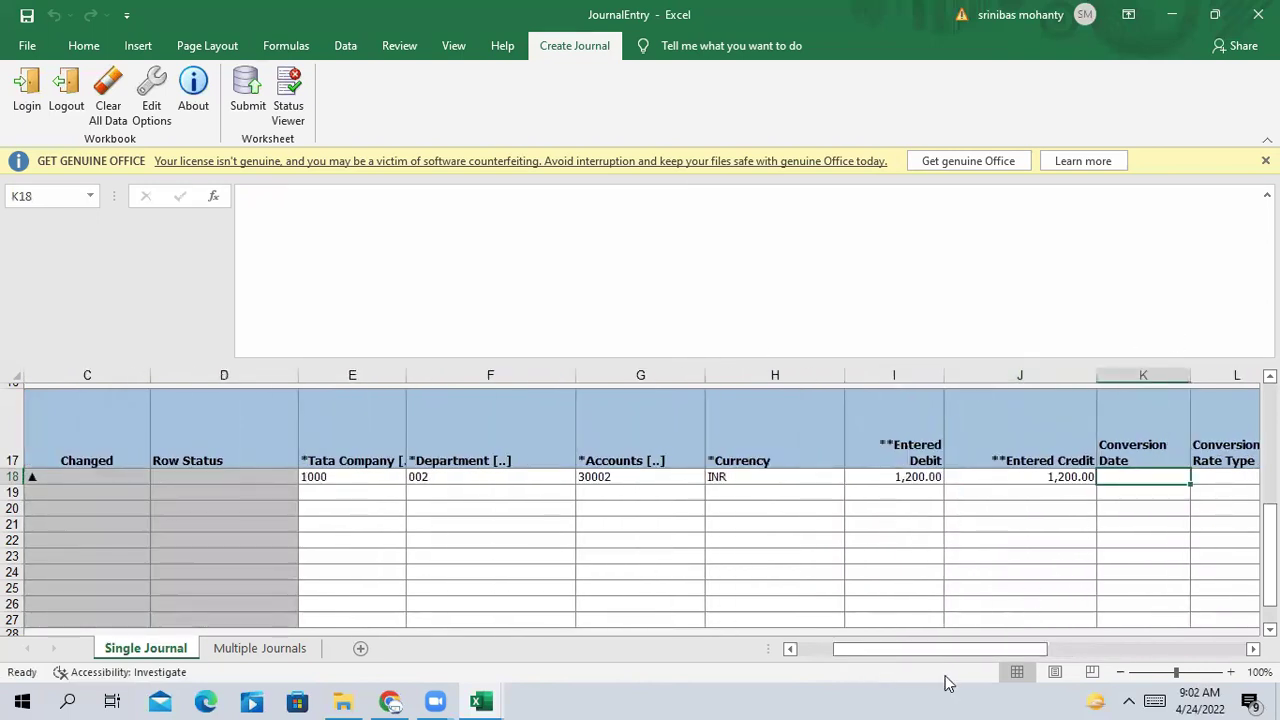
left_click_drag(960, 651, 997, 654)
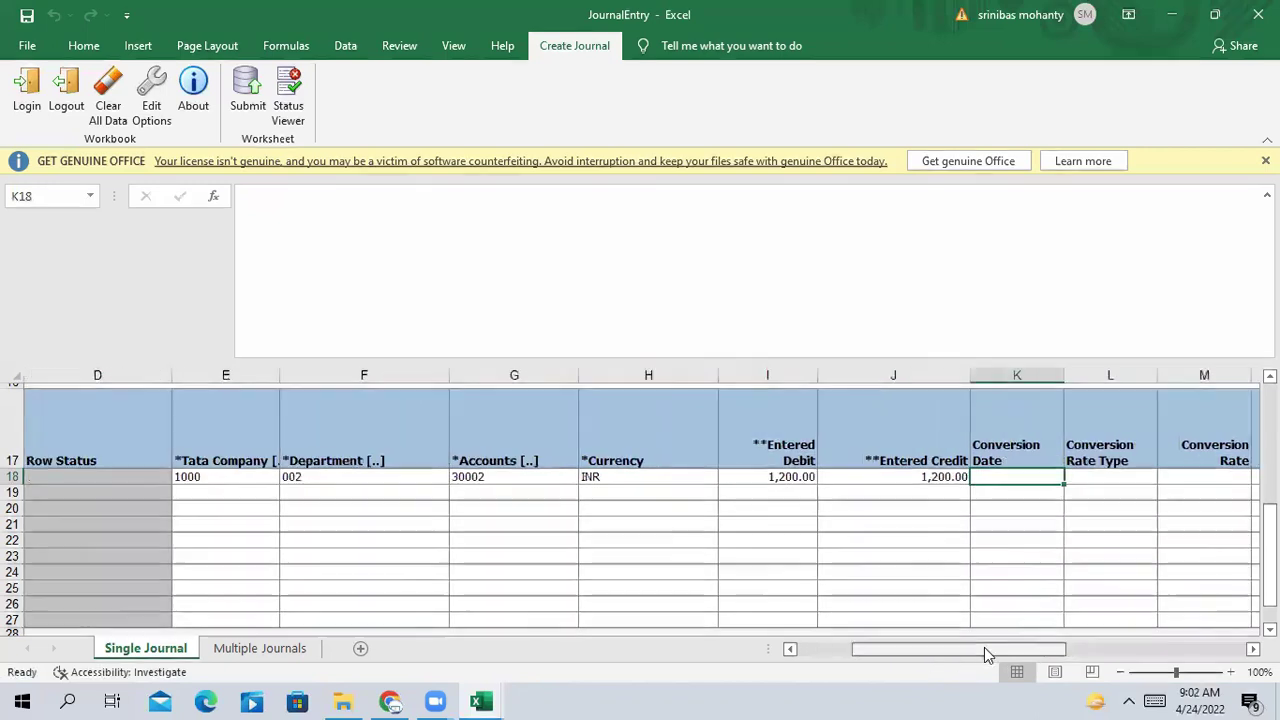
left_click(777, 477)
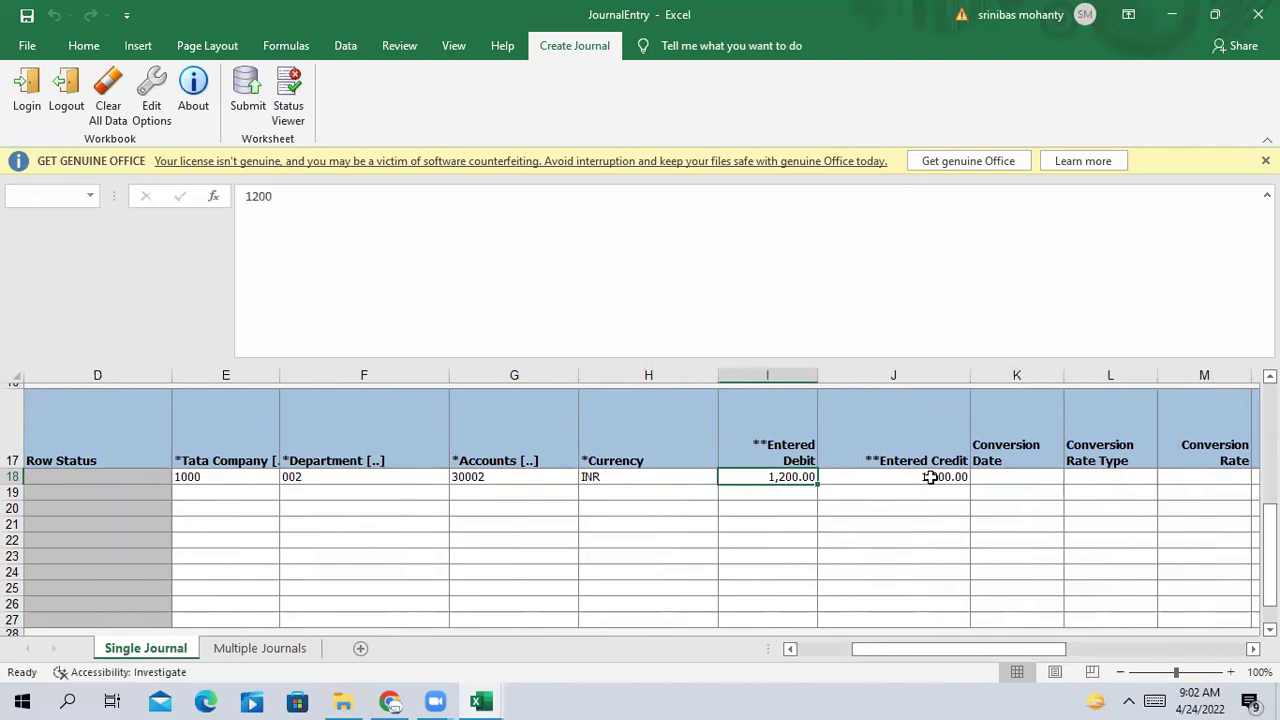
left_click_drag(966, 650, 1032, 648)
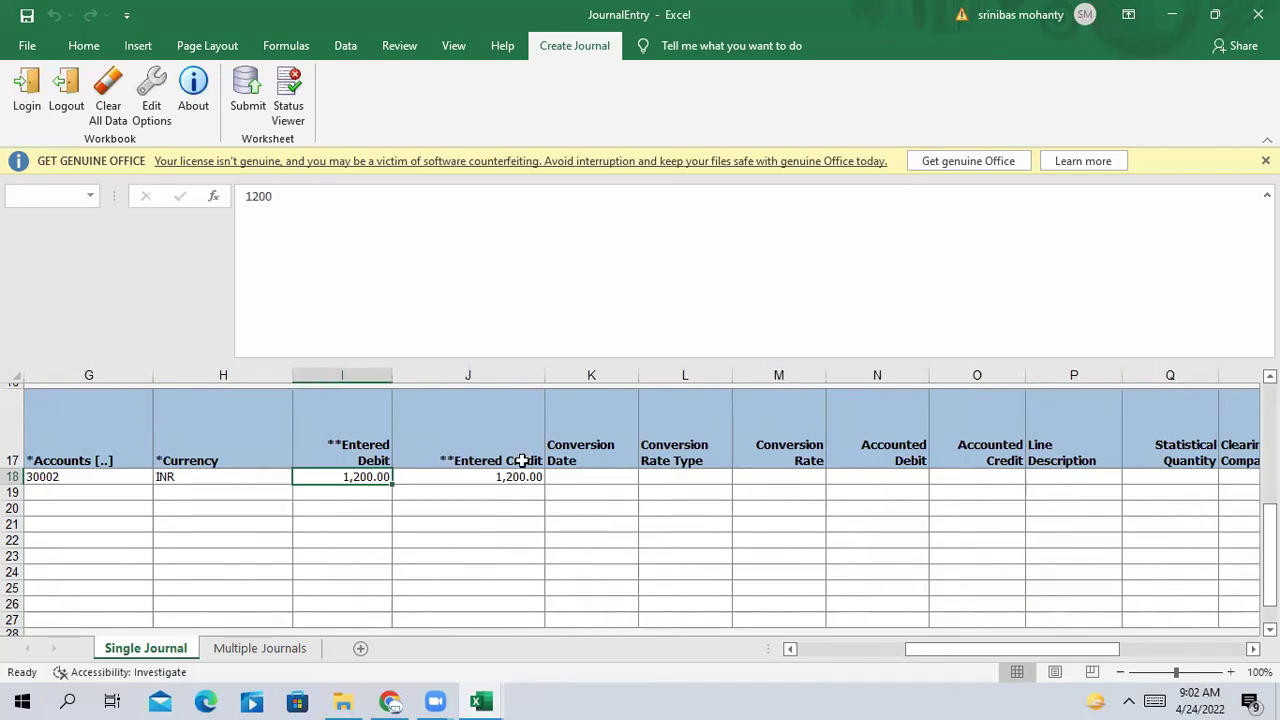
left_click_drag(954, 648, 849, 697)
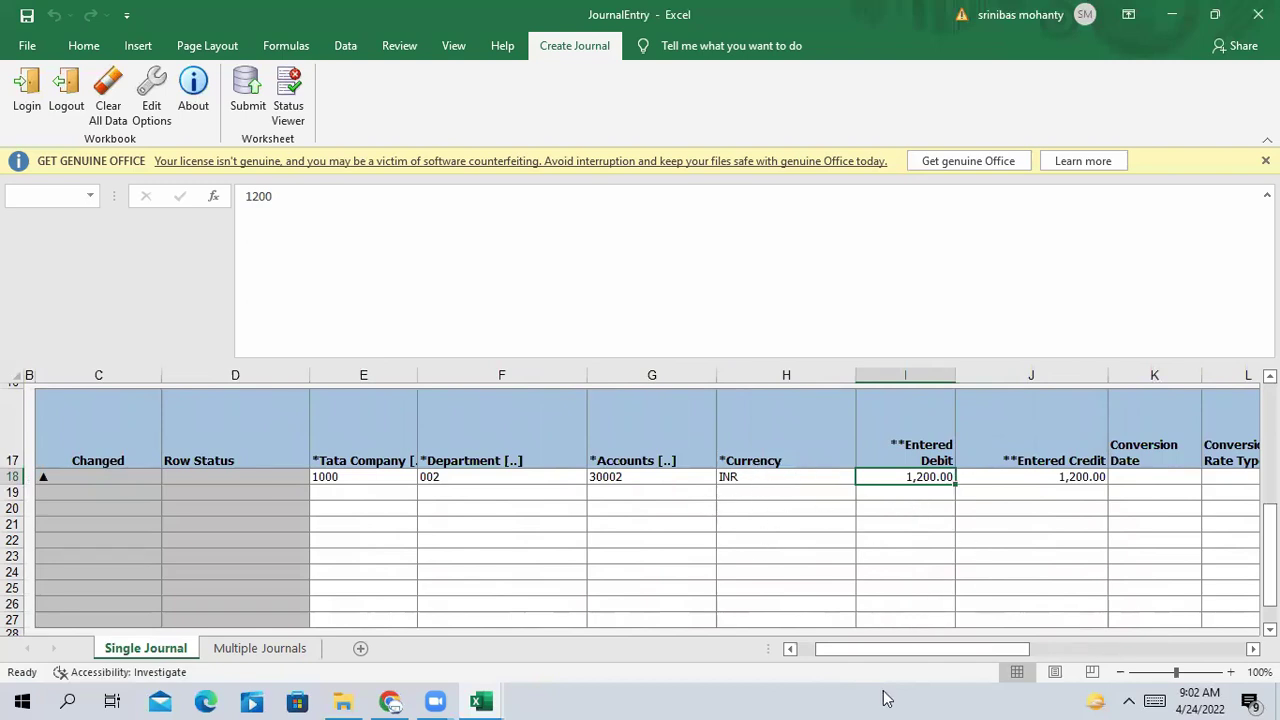
left_click(769, 478)
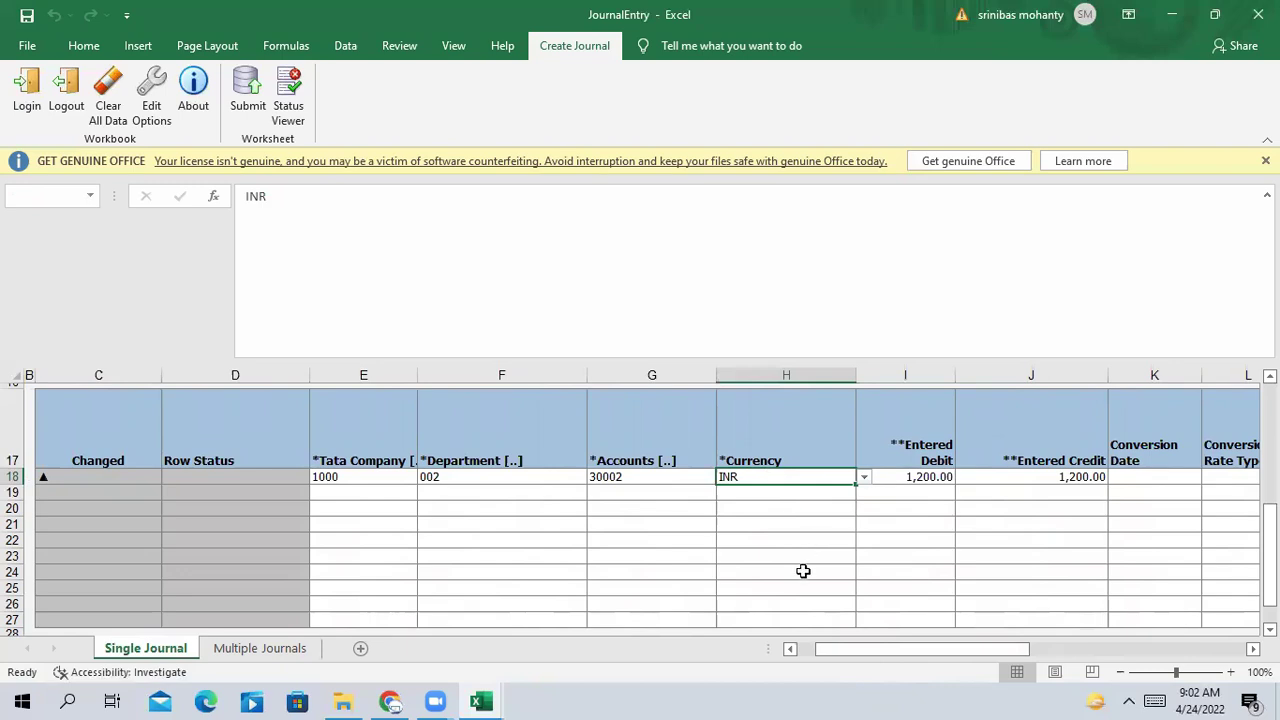
Enter company 1000 and department 002 in the second journal line.
left_click_drag(873, 650, 718, 651)
left_click(334, 495)
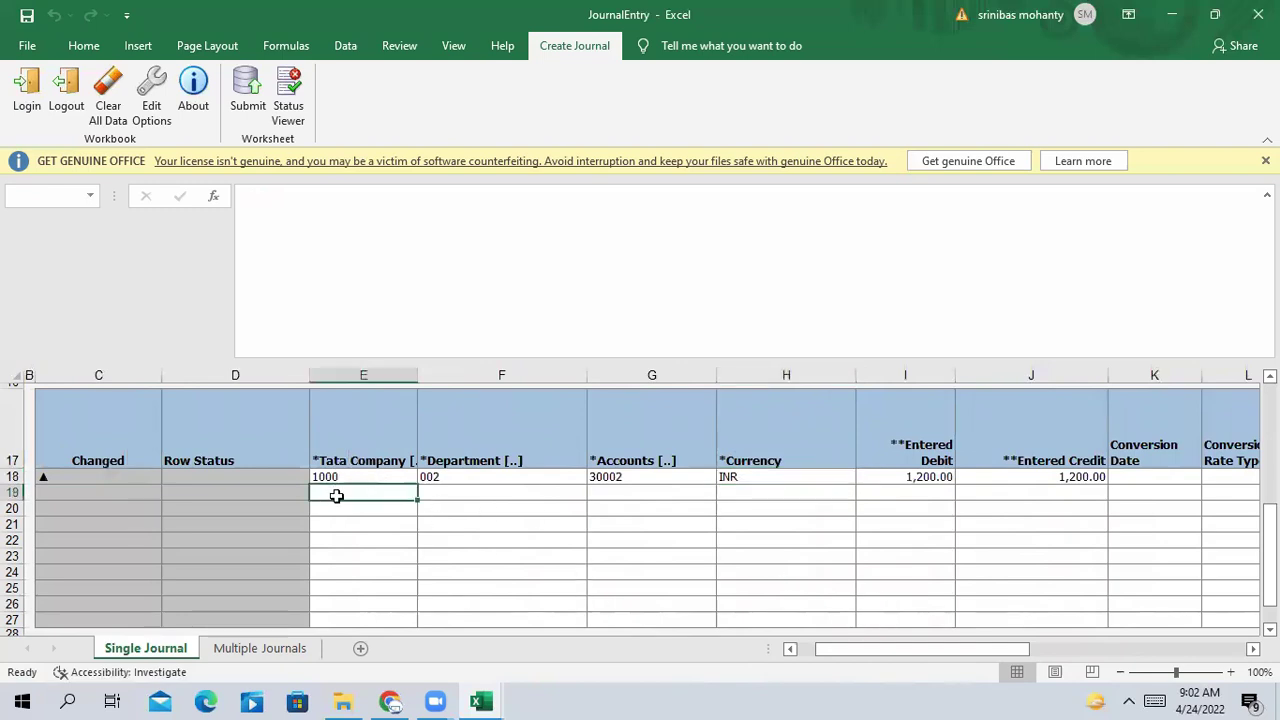
type("1000")
key("Tab")
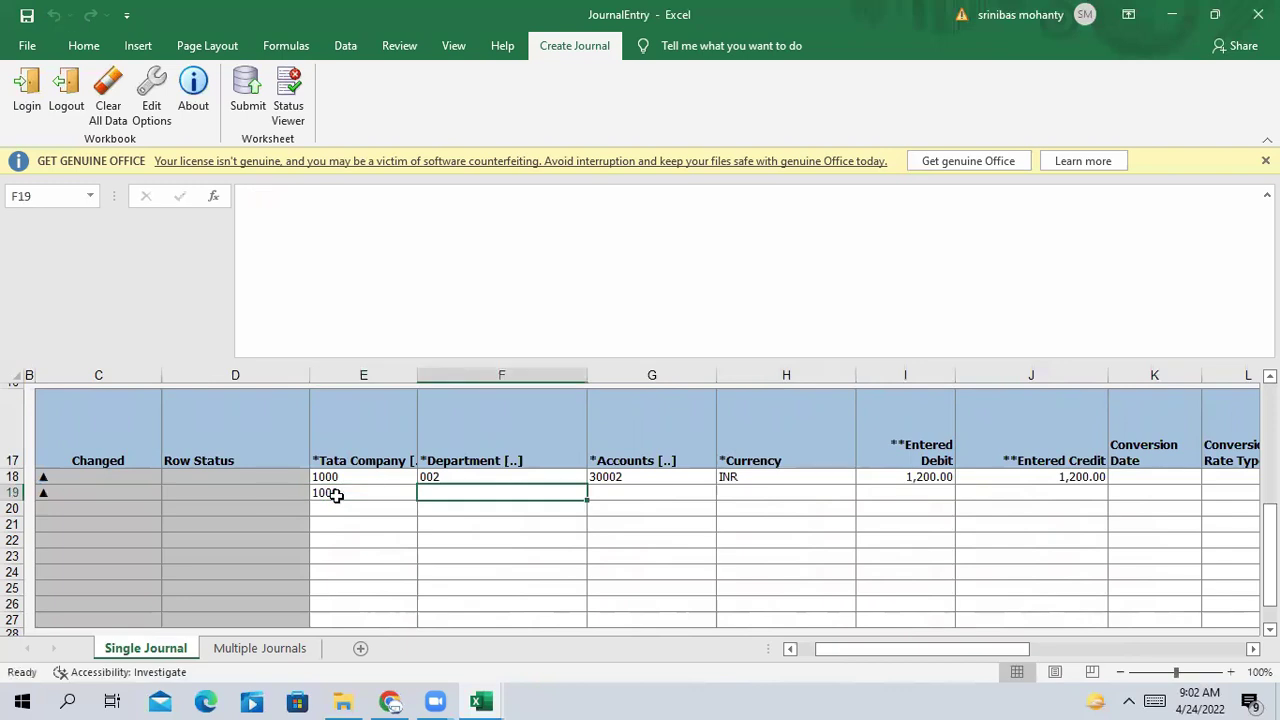
type("002")
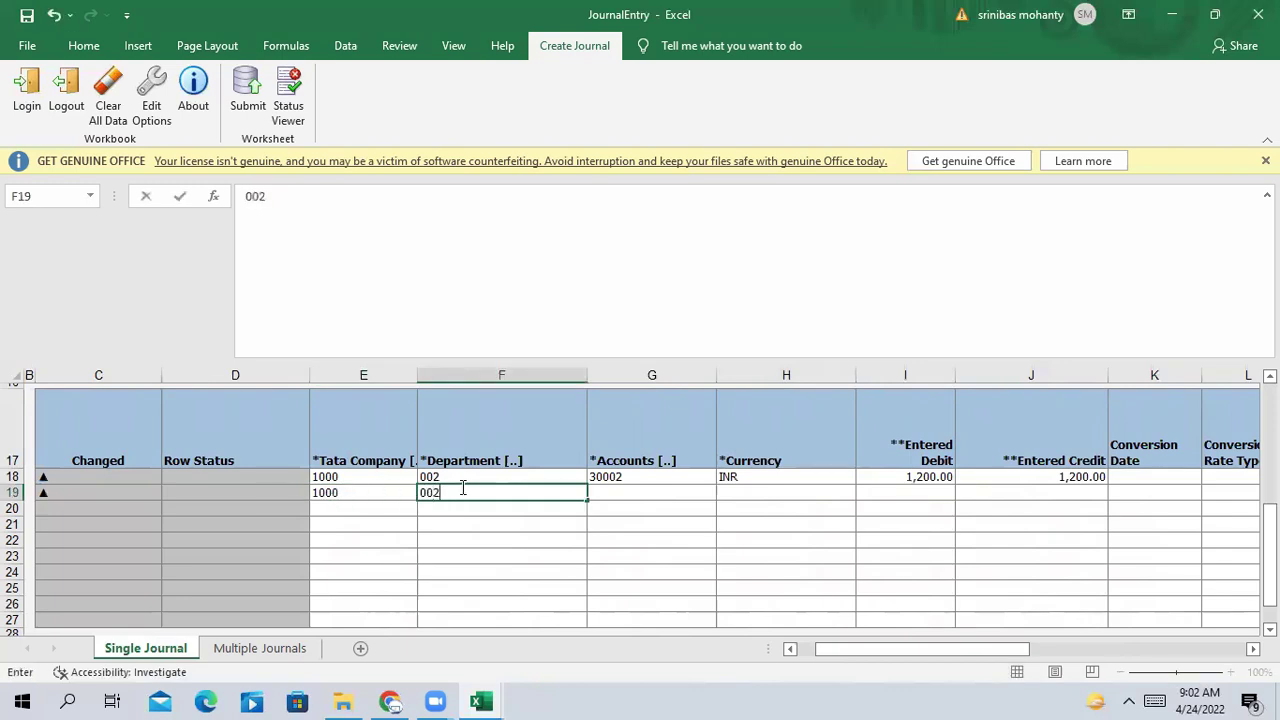
key("Tab")
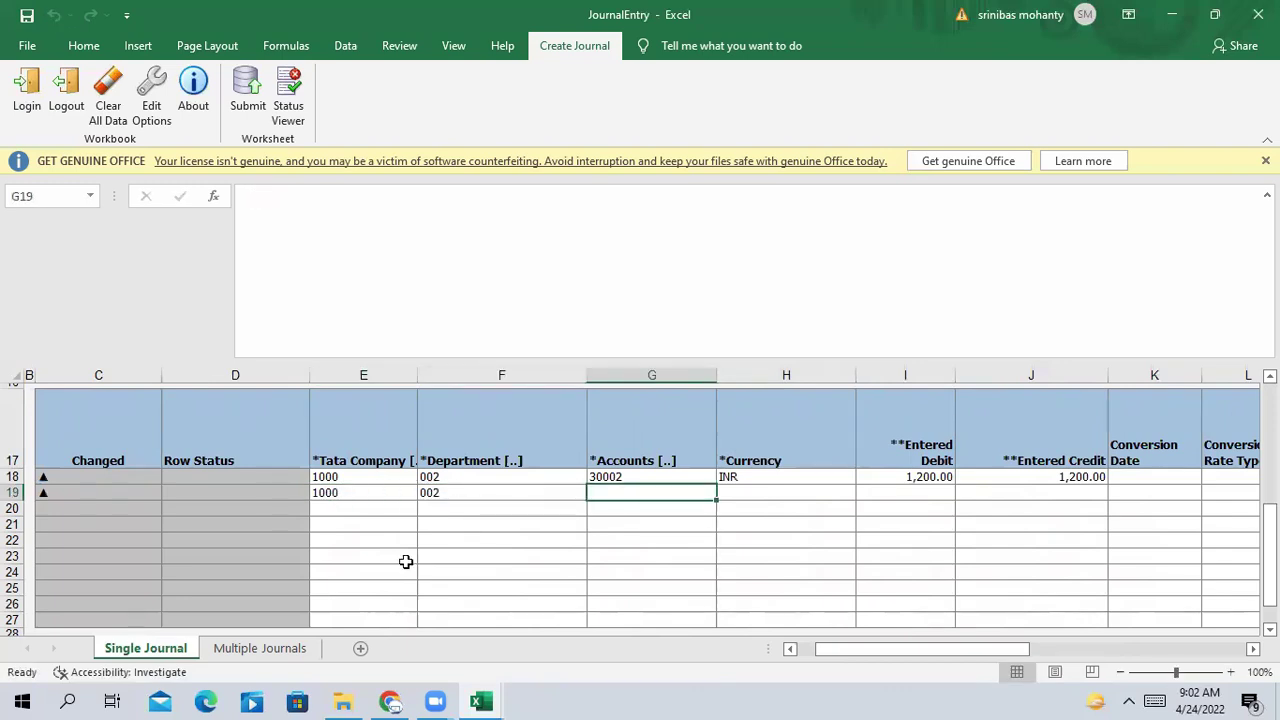
Choose company 1000 (Tata Software), department 002 (Purchasing) and account 10003 (Cash), and apply the combination to the second journal line.
double_click(650, 494)
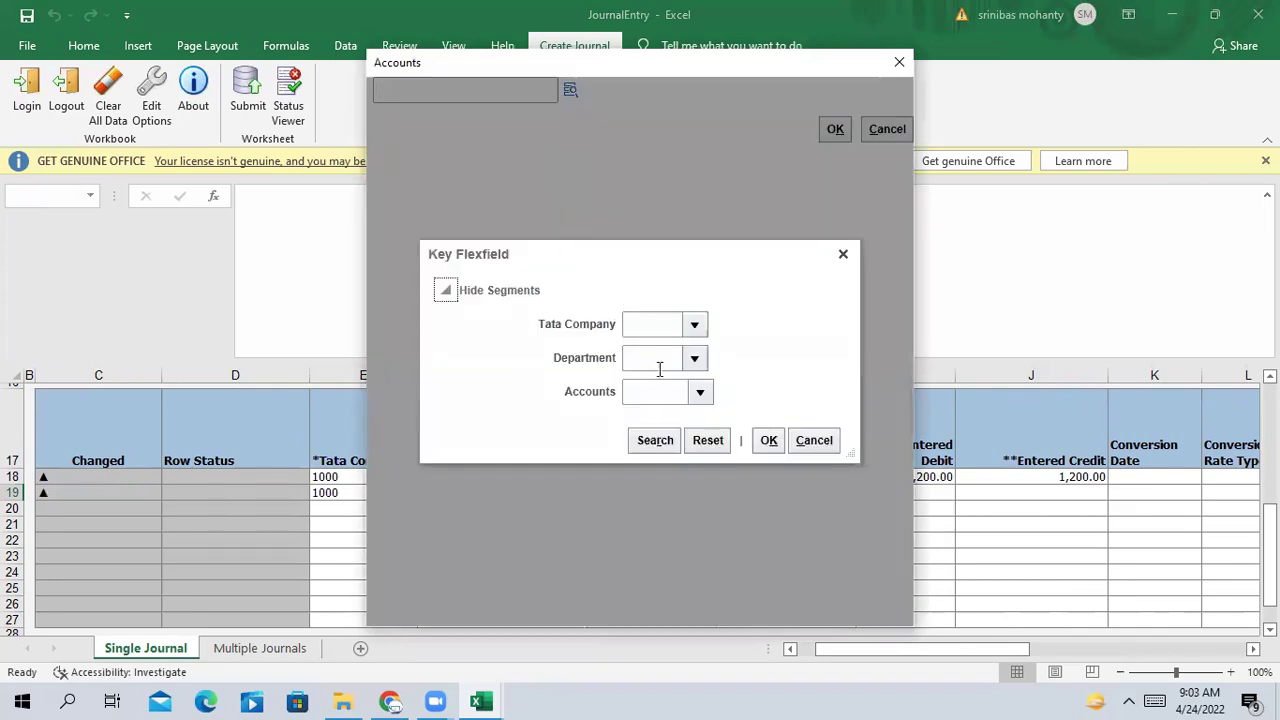
left_click(695, 325)
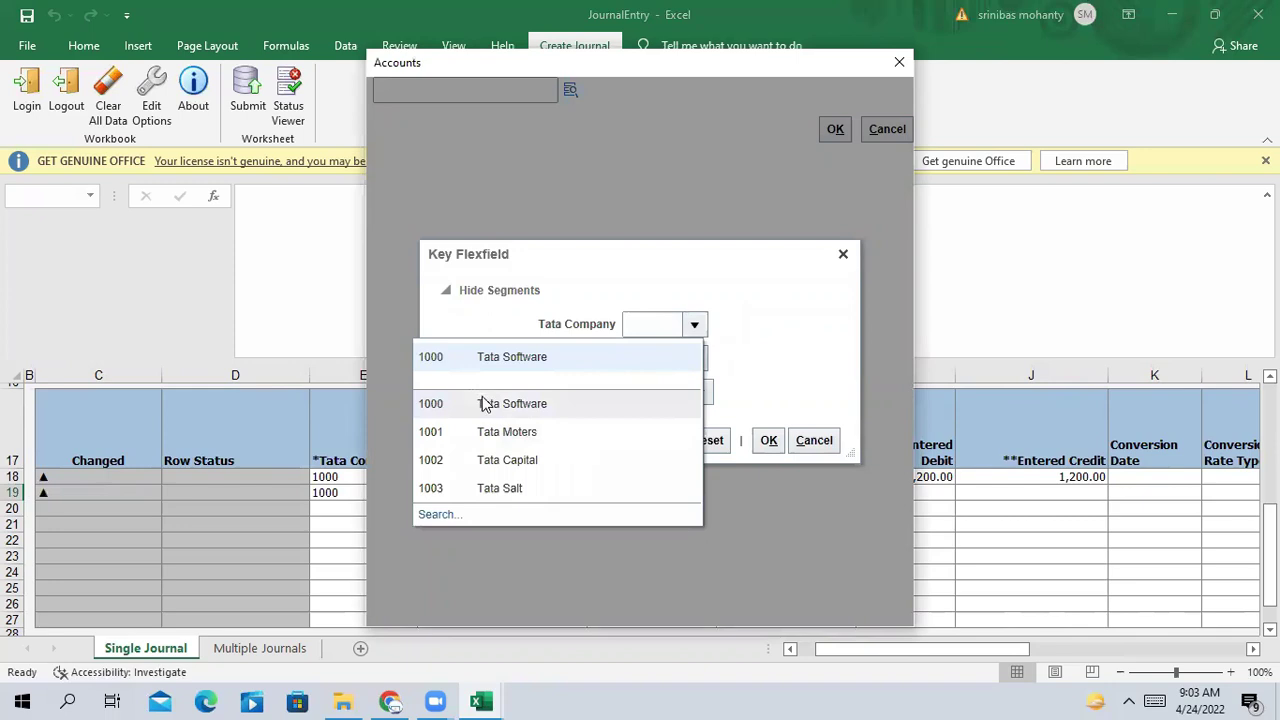
left_click(490, 358)
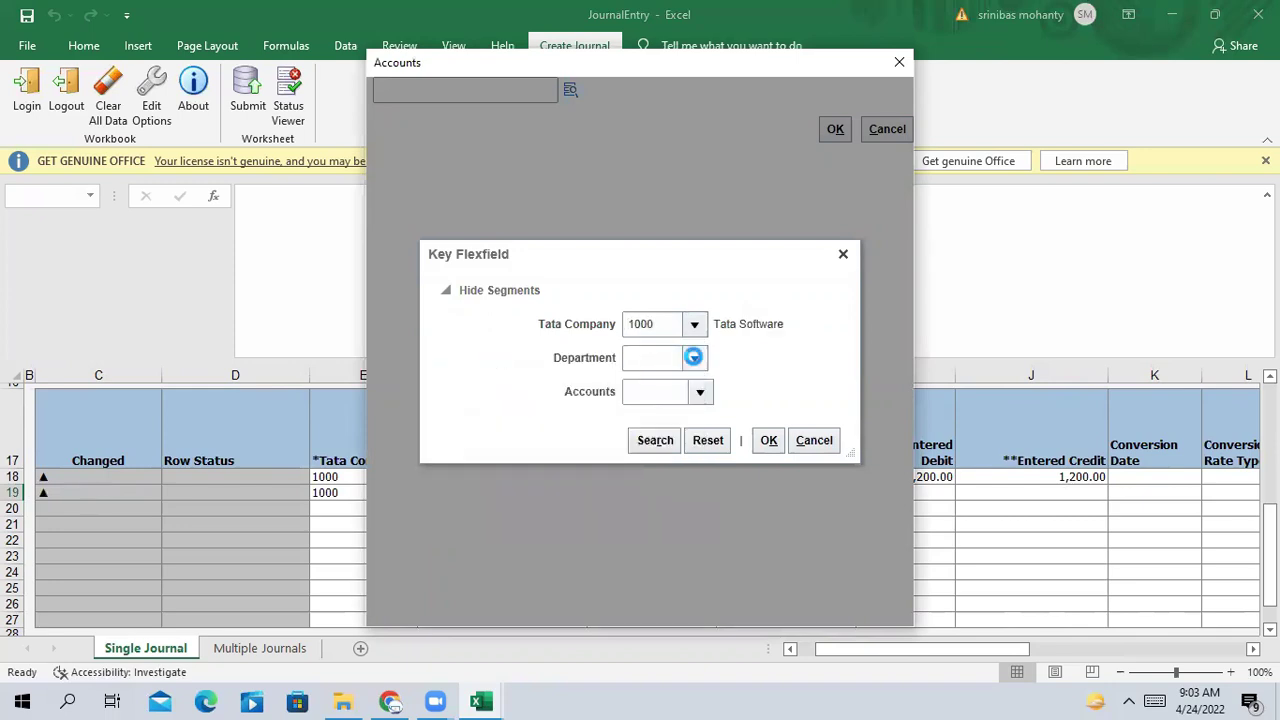
left_click(693, 357)
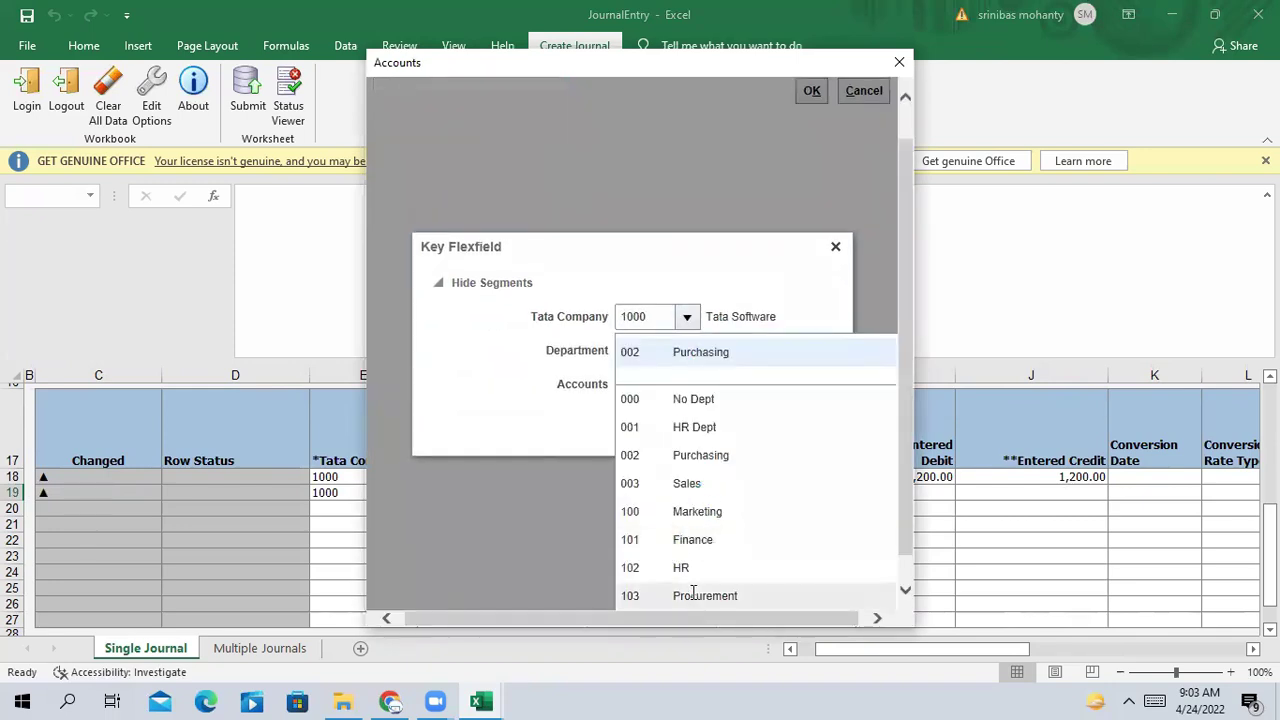
left_click(706, 455)
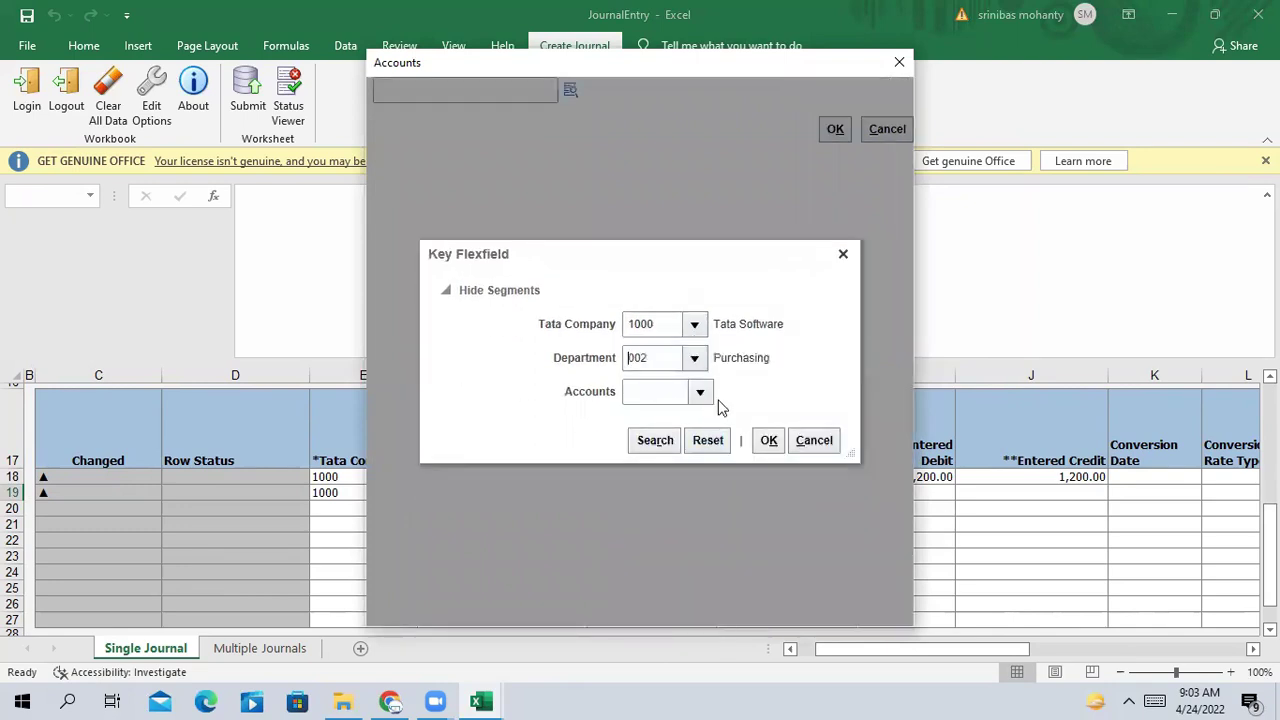
left_click(700, 394)
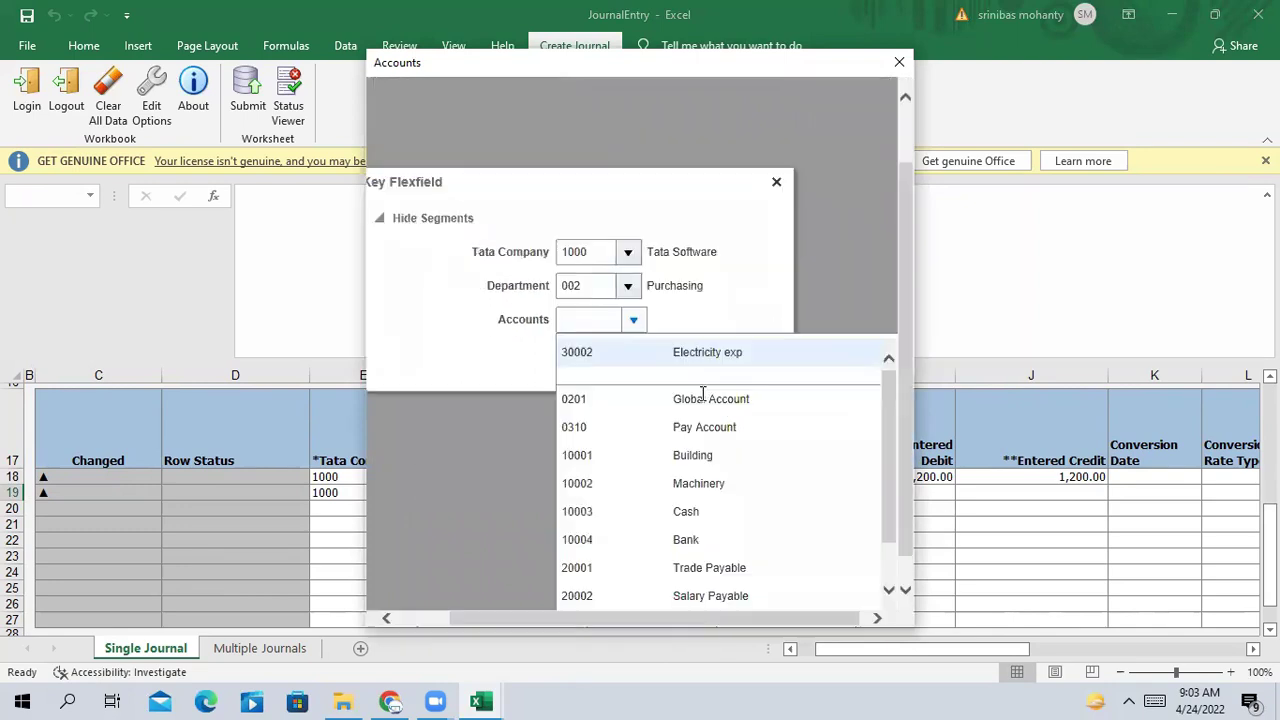
left_click(683, 511)
left_click(768, 442)
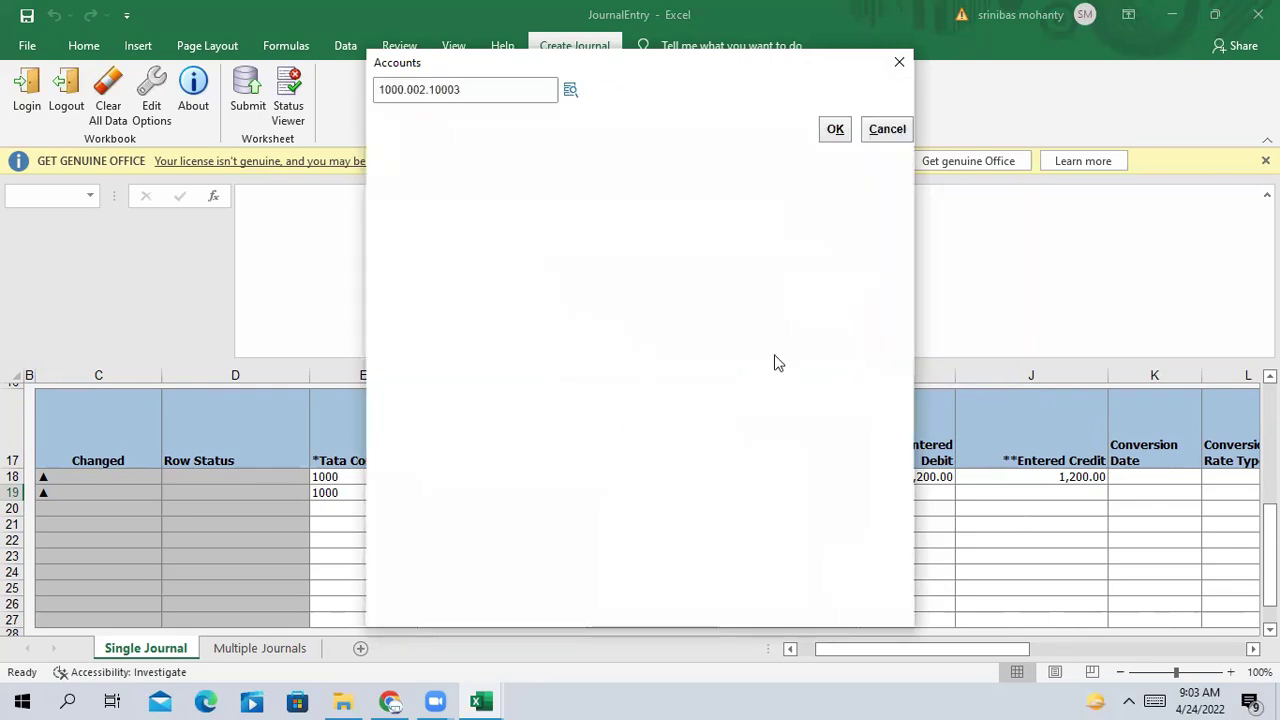
left_click(835, 129)
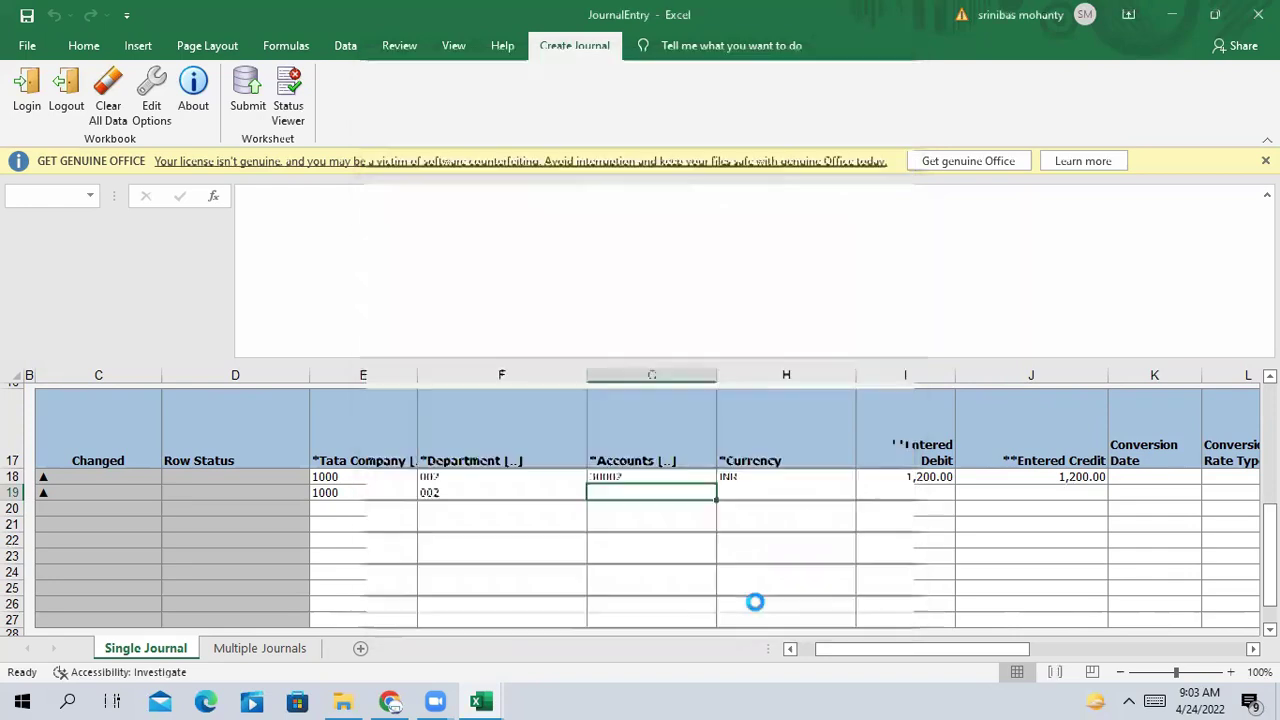
Enter 1200 as the Entered Credit of the second journal line and clear the first line's Entered Credit.
left_click(1067, 496)
type("1200")
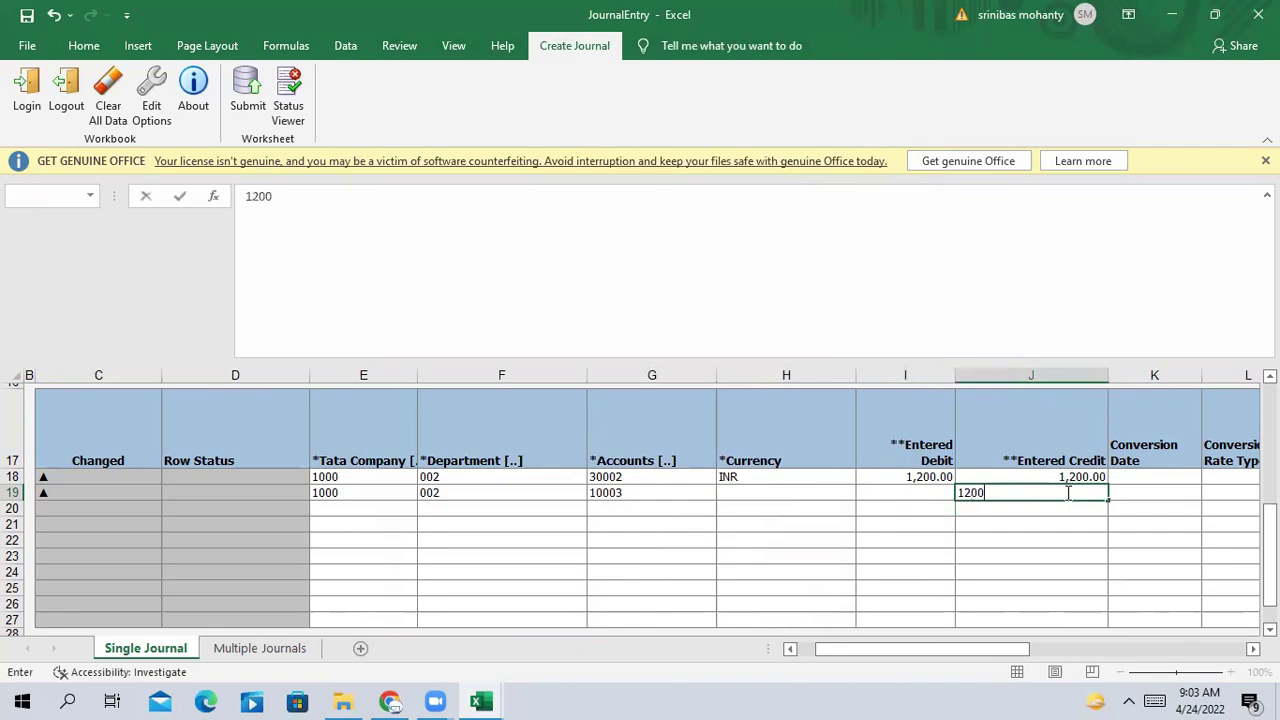
left_click(1073, 477)
key("Delete")
left_click(932, 631)
mouse_move(982, 652)
left_mouse_down()
mouse_move(1102, 640)
mouse_move(985, 650)
left_mouse_up()
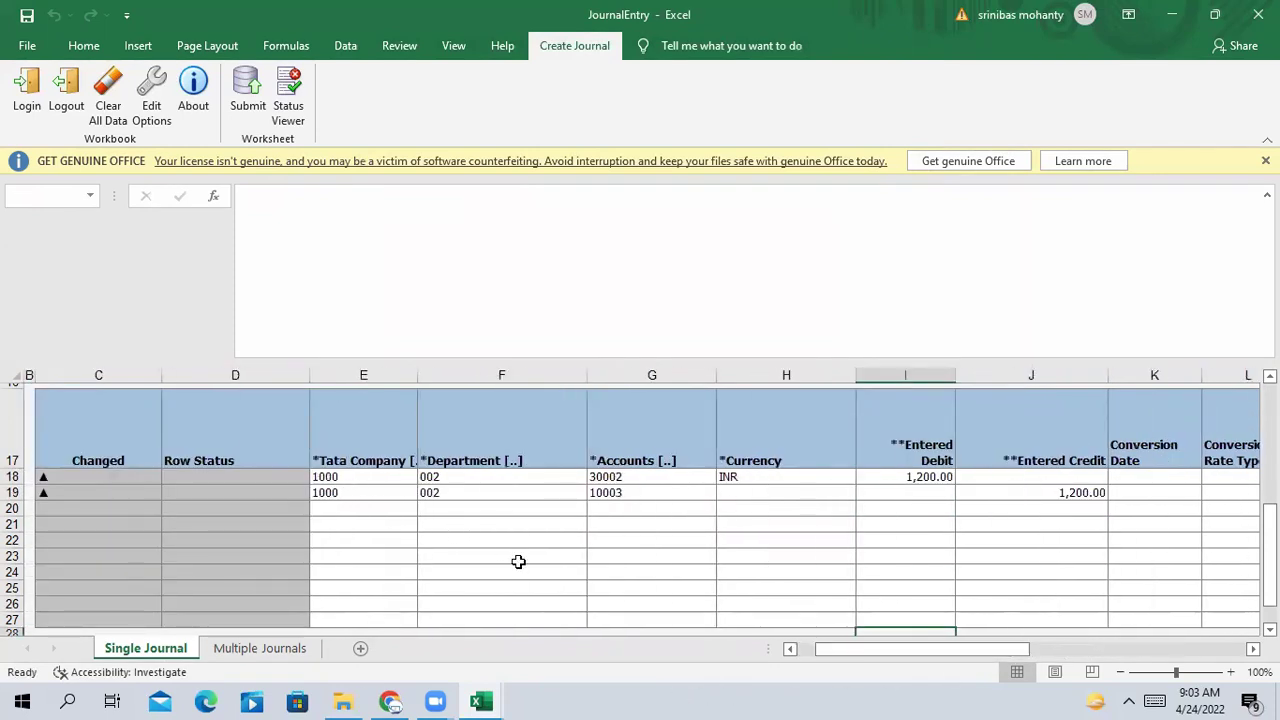
Examine both journal lines, the empty rows beneath them, and the journal header with its entered and accounted totals.
scroll(1000, 668, "right", 10)
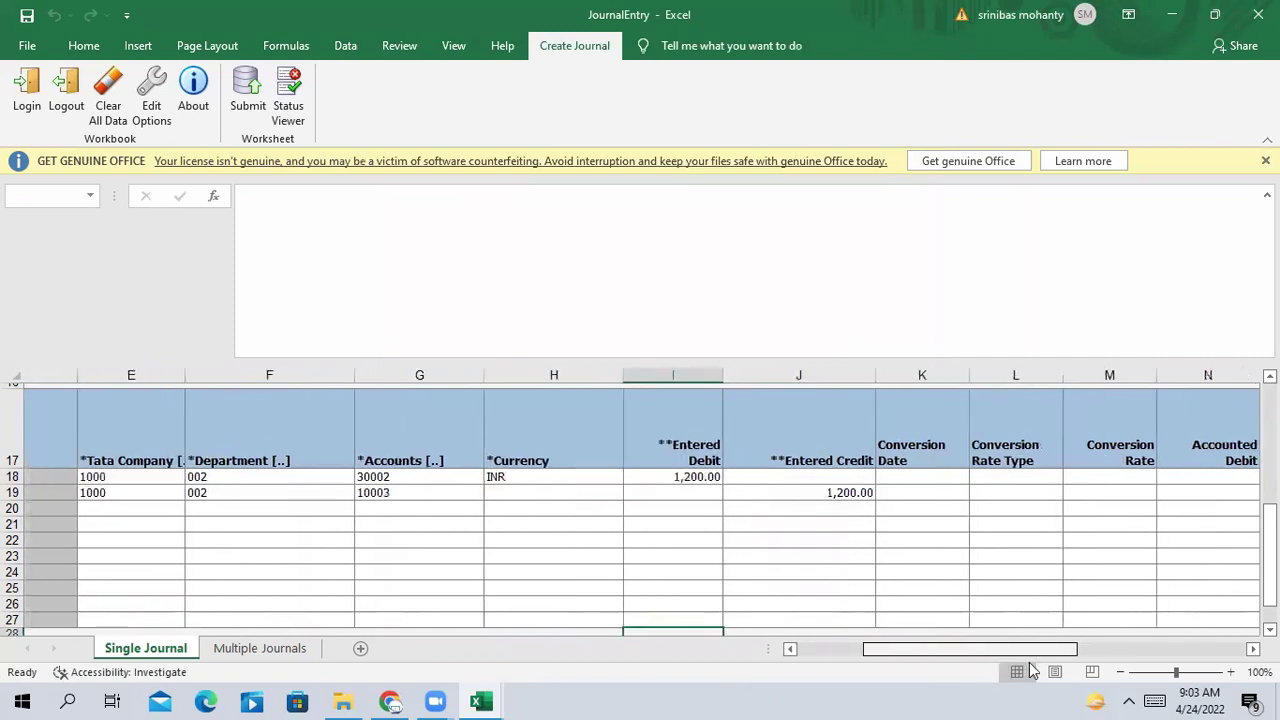
scroll(875, 660, "left", 10)
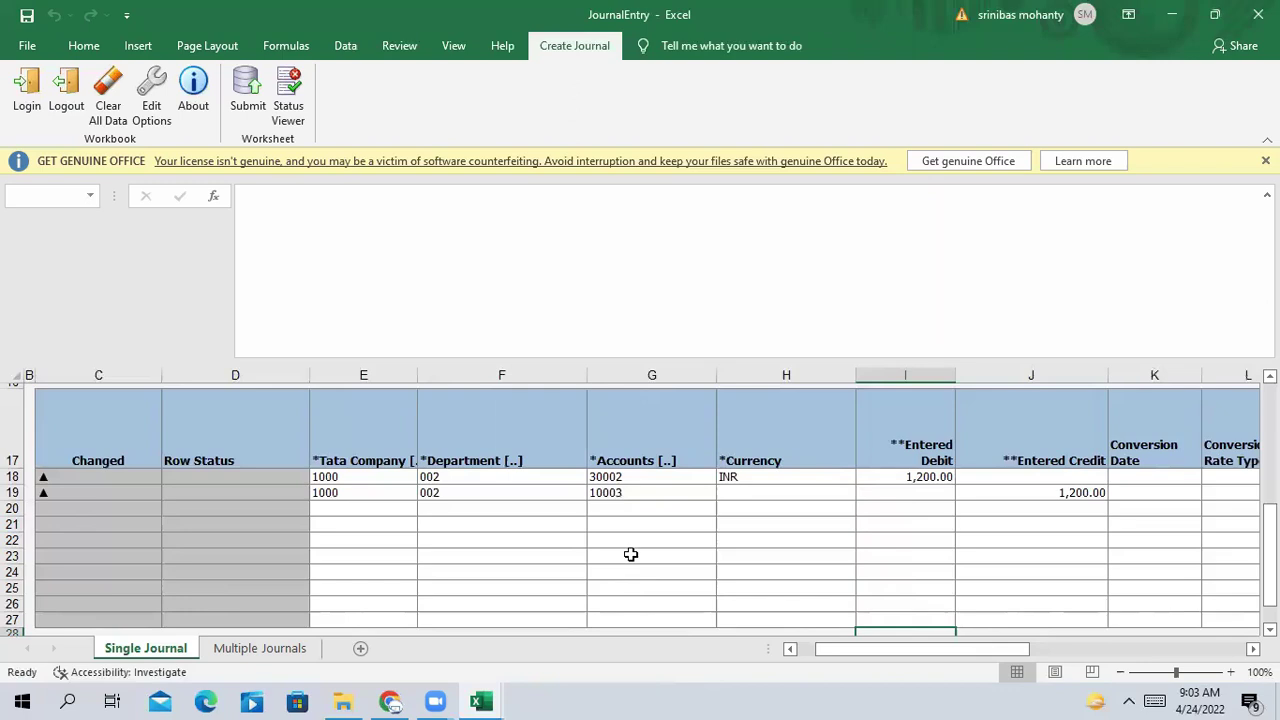
scroll(630, 550, "up", 5)
scroll(636, 544, "down", 7)
scroll(636, 544, "down", 2)
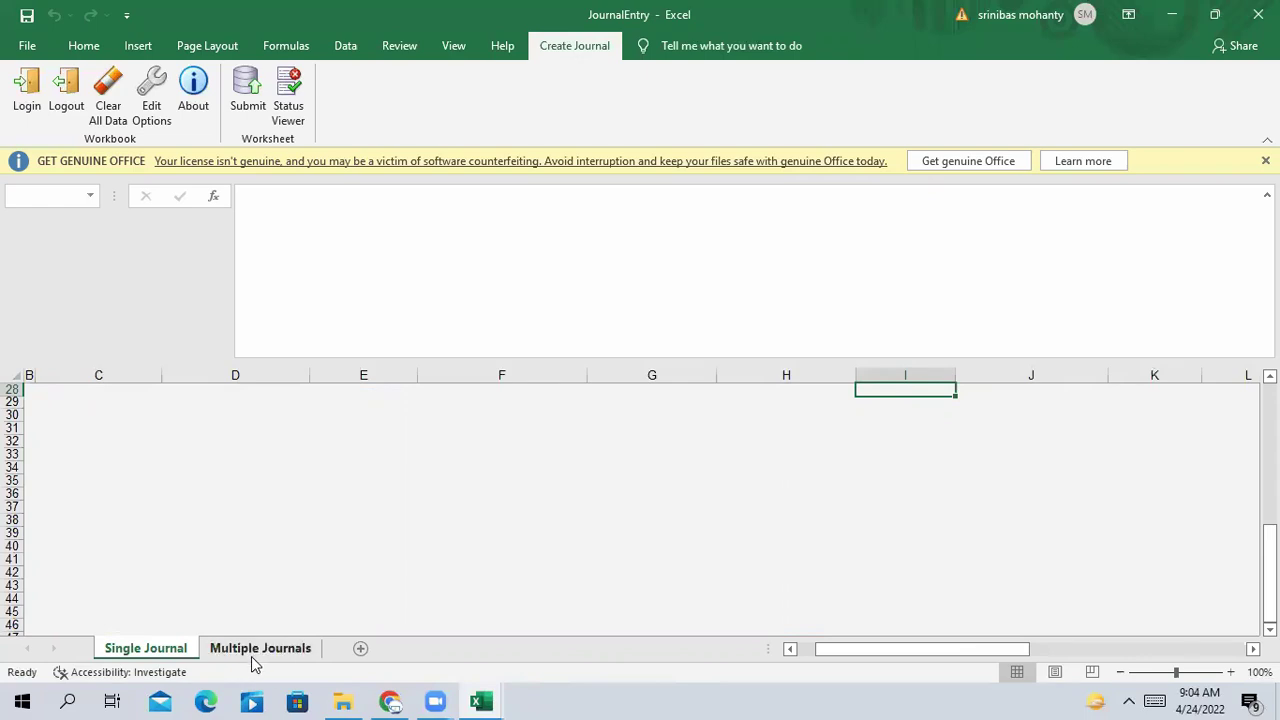
scroll(334, 514, "up", 5)
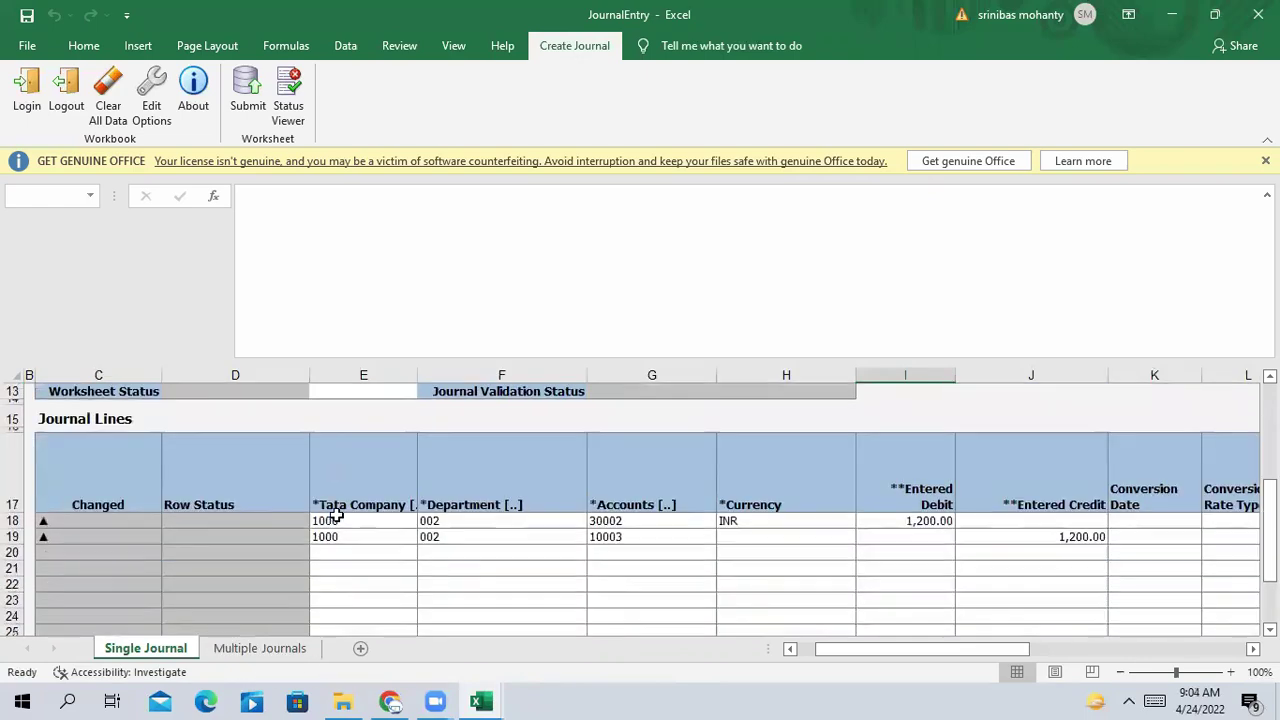
scroll(334, 514, "up", 1)
scroll(520, 520, "down", 3)
scroll(560, 494, "up", 5)
mouse_move(1012, 657)
left_mouse_down()
mouse_move(1164, 648)
mouse_move(1012, 650)
left_mouse_up()
scroll(885, 491, "down", 6)
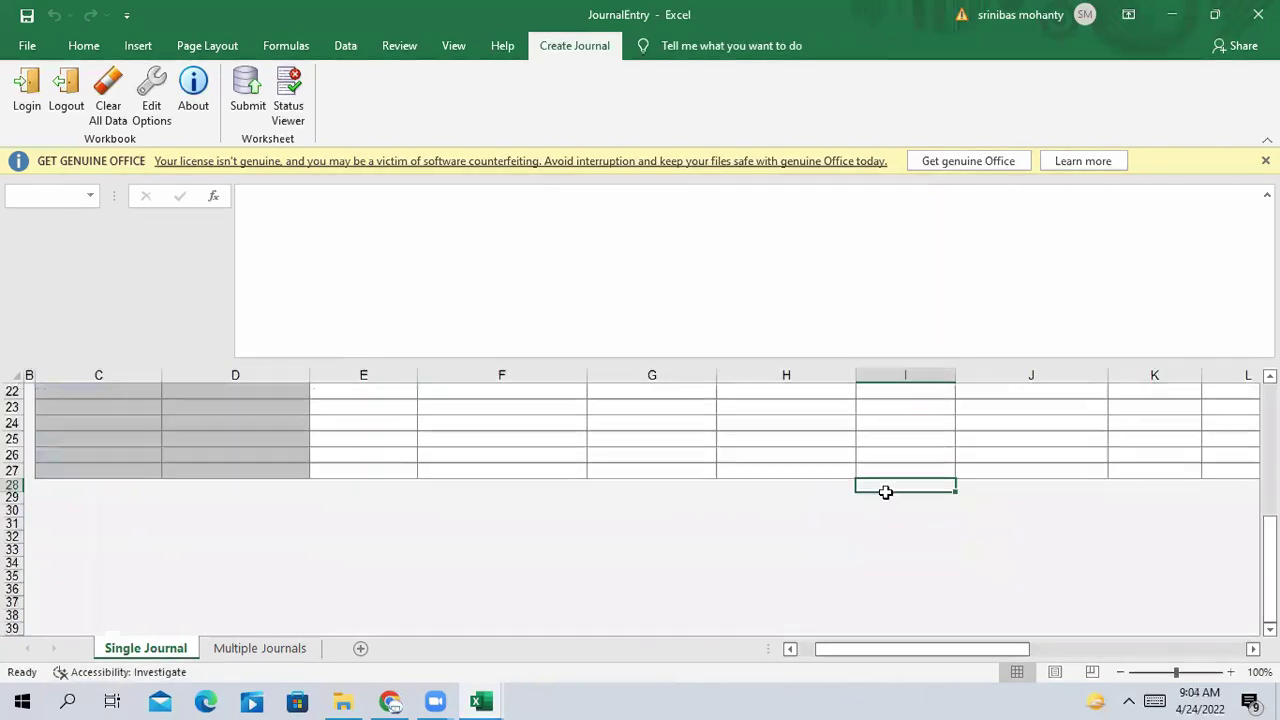
scroll(890, 488, "up", 4)
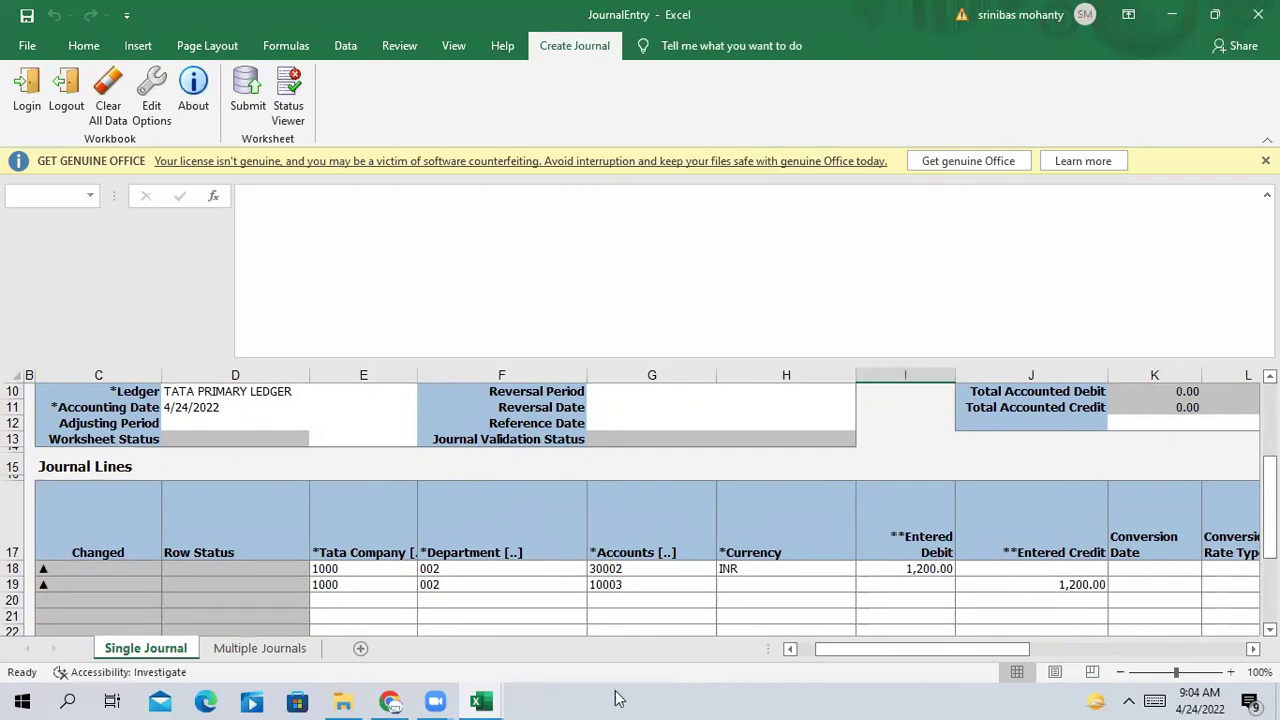
scroll(213, 505, "up", 3)
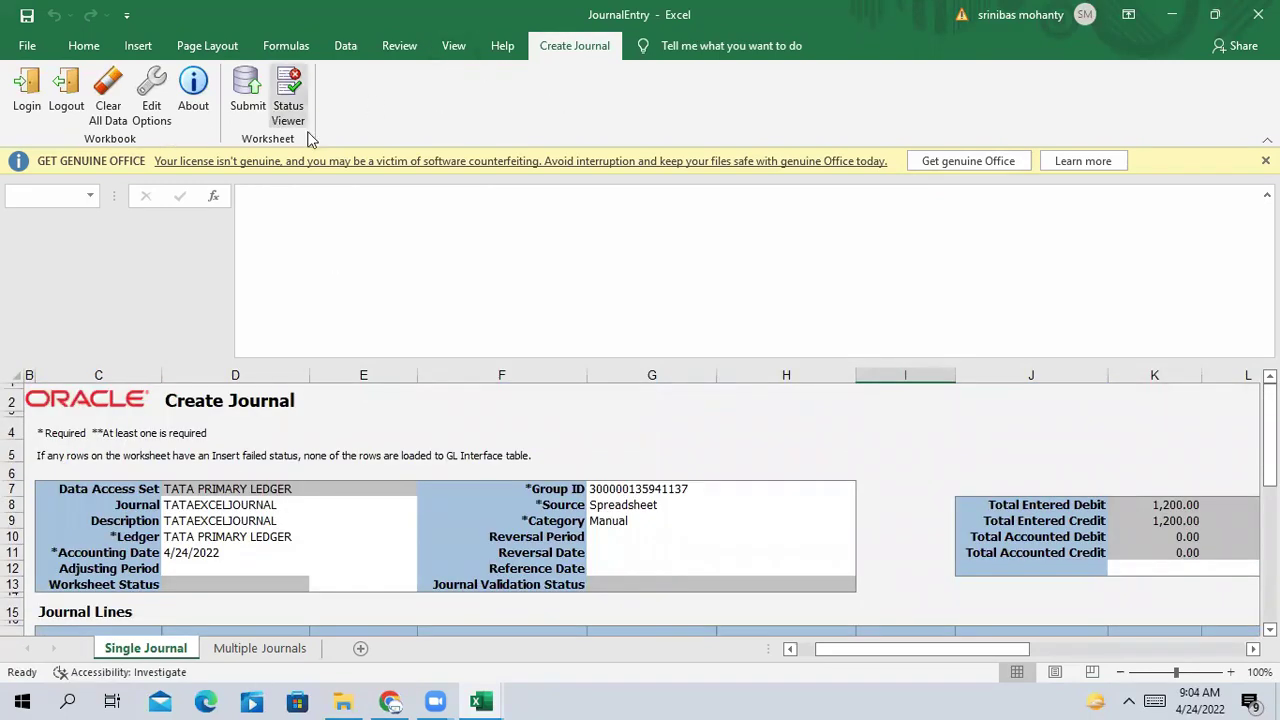
Open the submission options for the journal and check the topic list in the finance notes workbook.
left_click(248, 96)
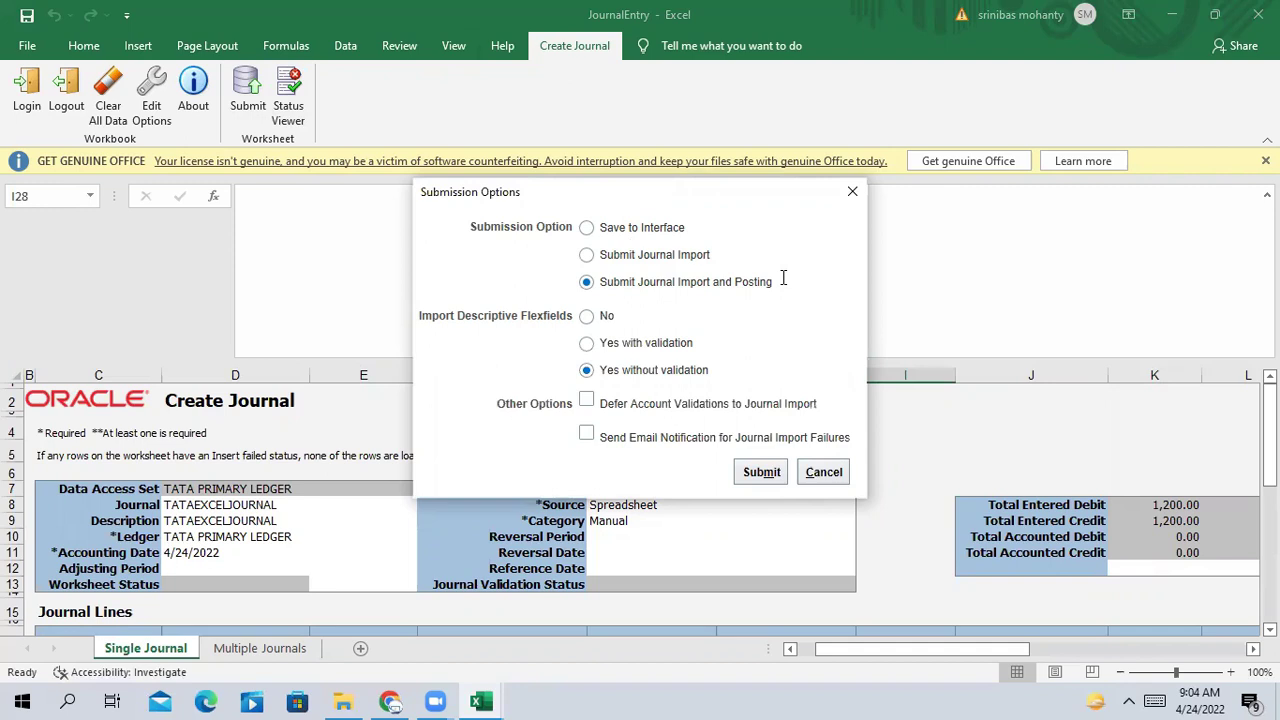
mouse_move(482, 700)
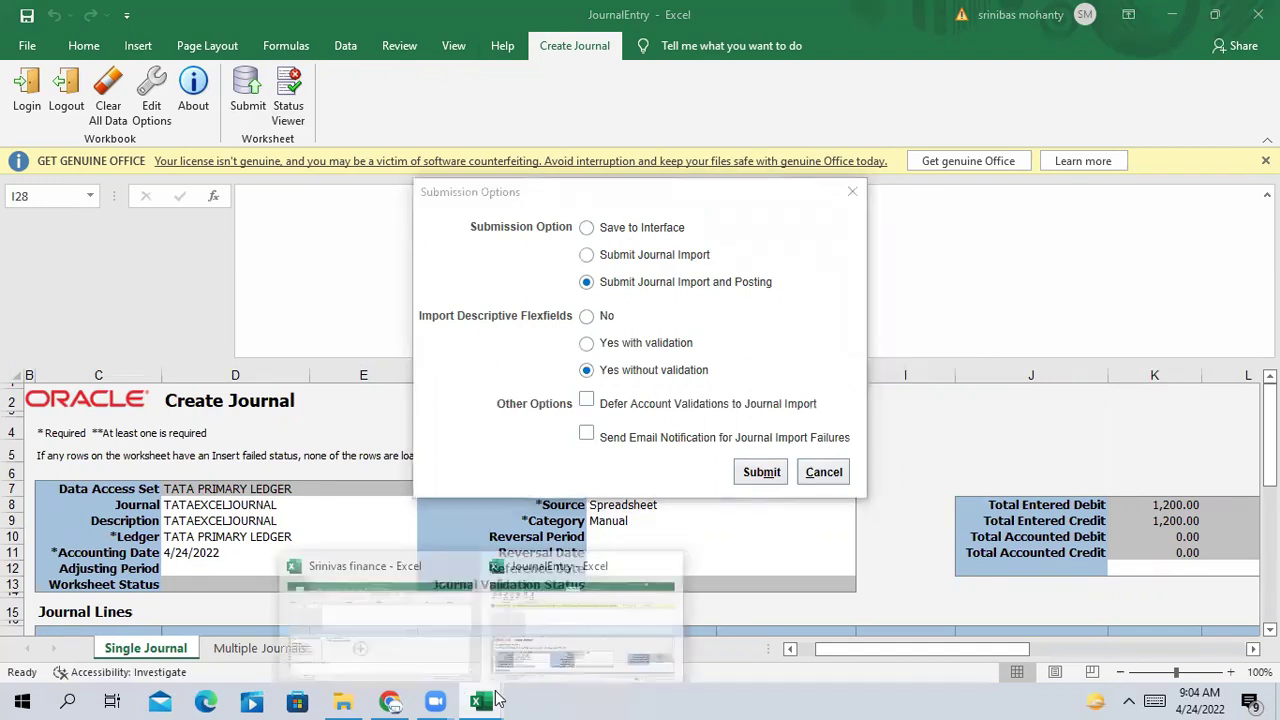
left_click(388, 645)
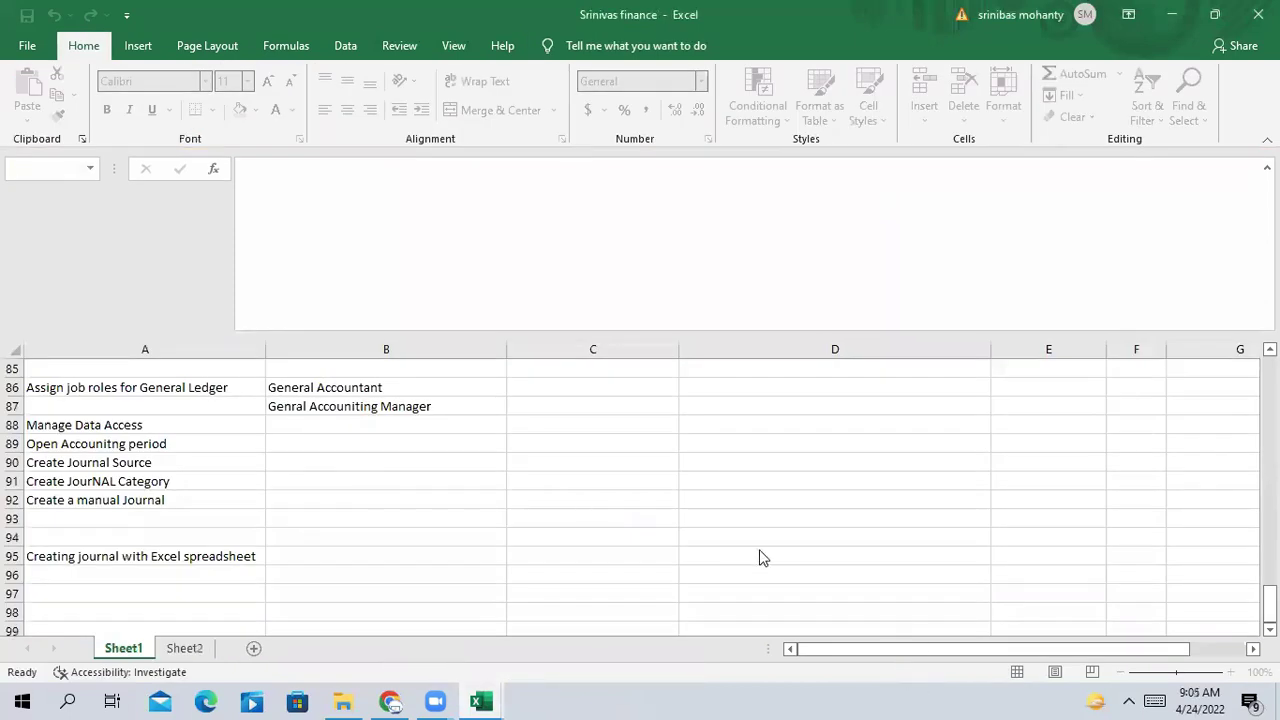
mouse_move(482, 700)
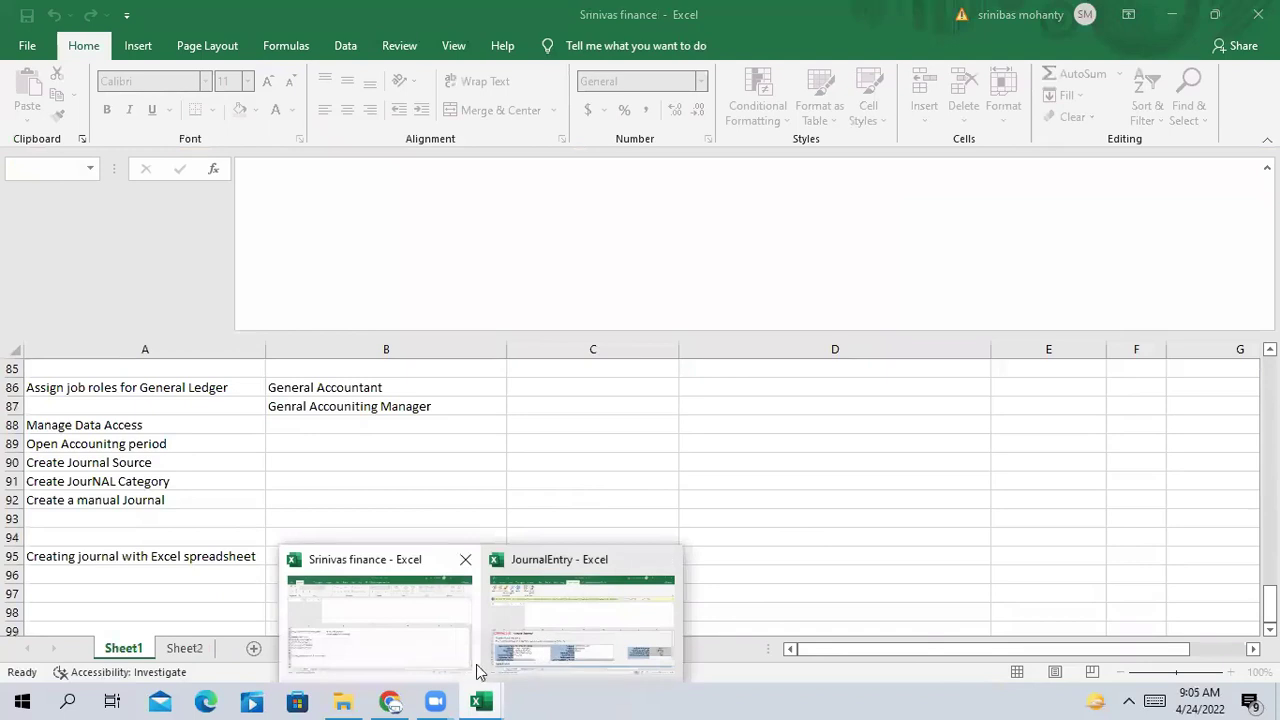
left_click(558, 650)
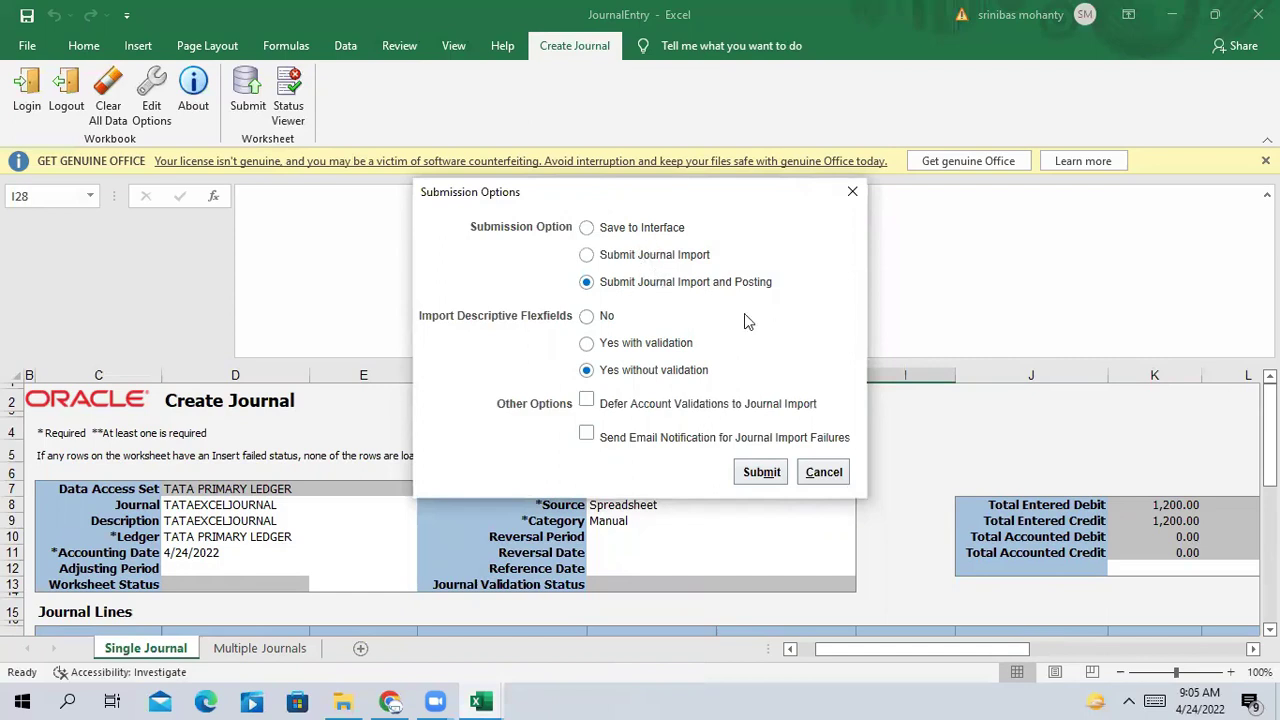
Open Snipping Tool and capture the Submission Options dialog with its surrounding worksheet area.
left_click(70, 700)
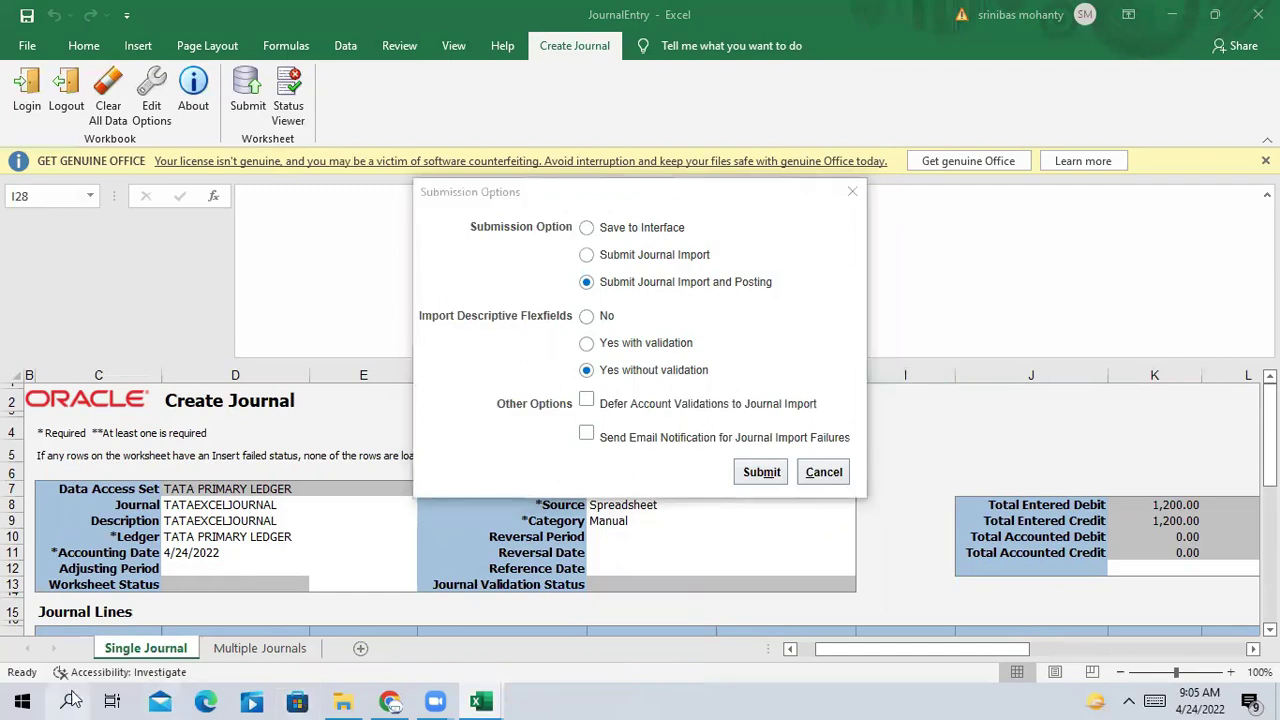
type("sni")
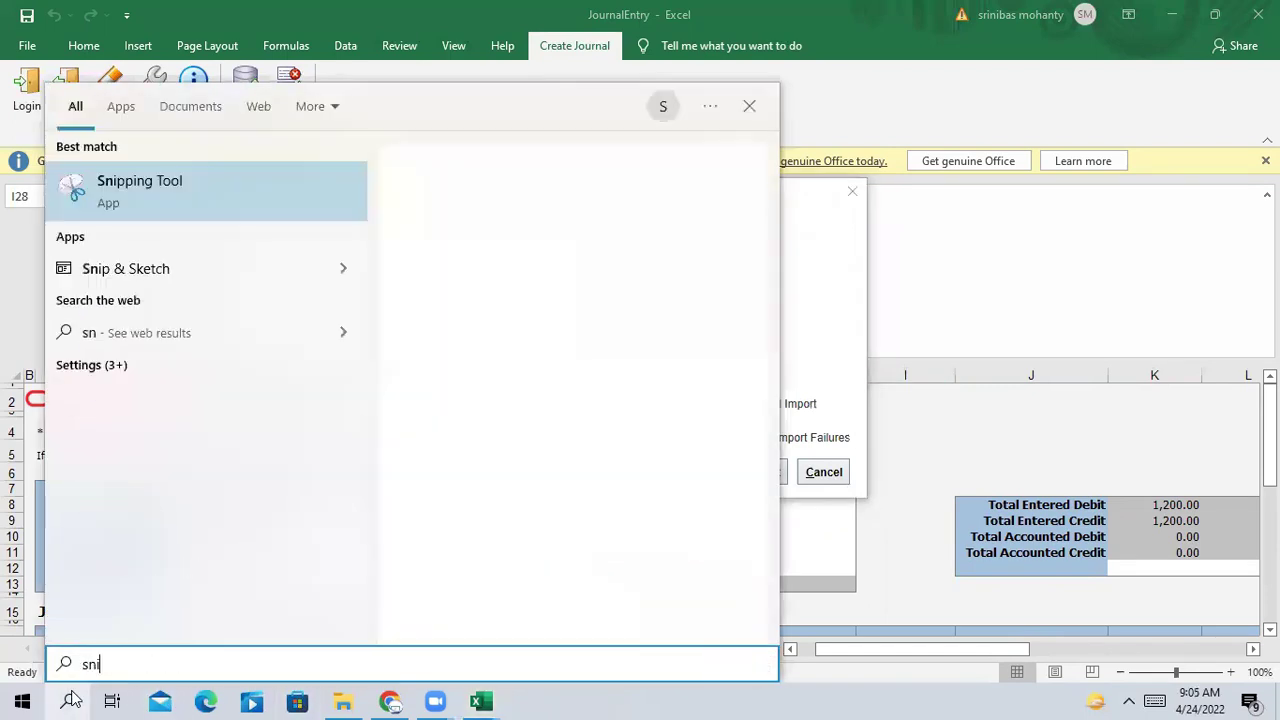
left_click(148, 210)
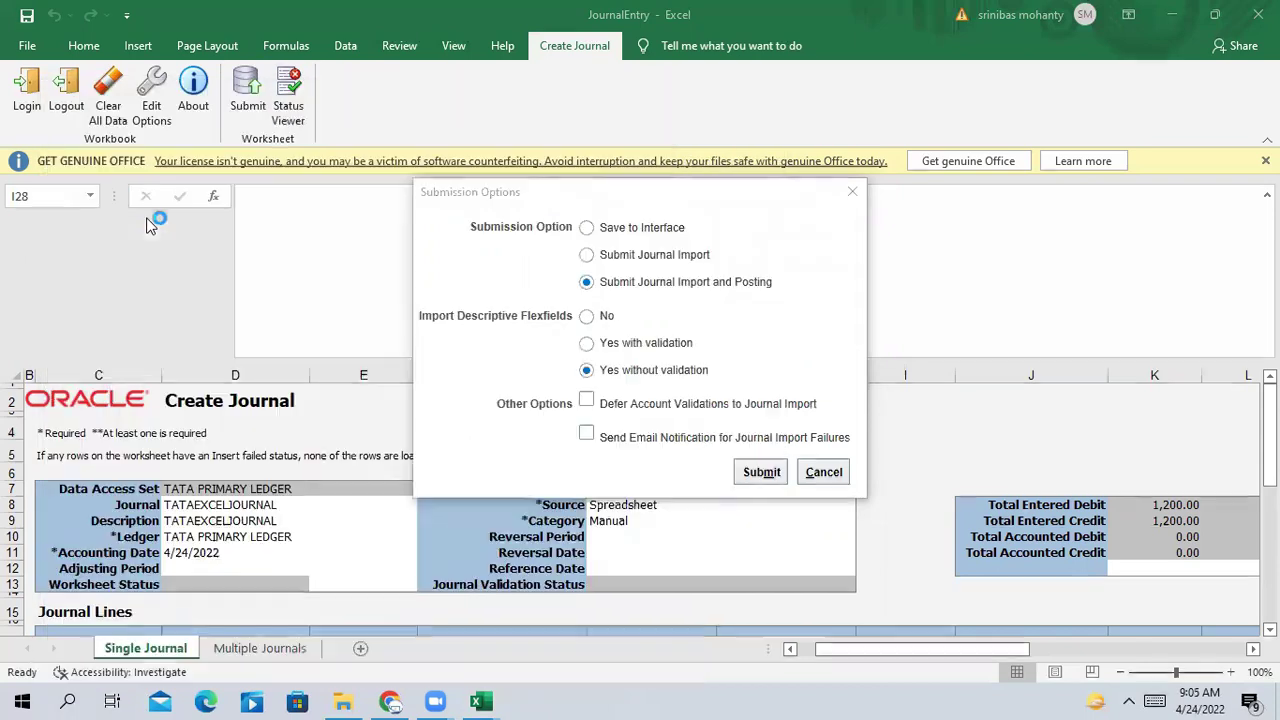
left_click(769, 82)
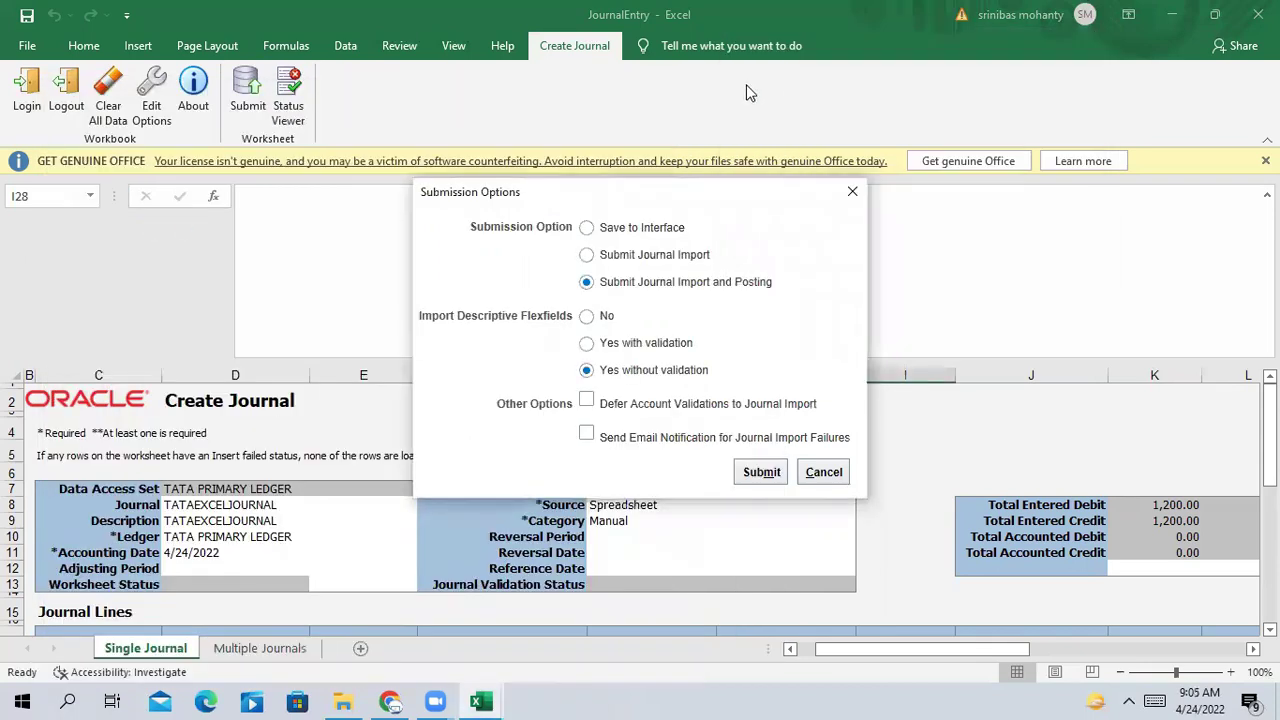
left_click_drag(895, 441, 904, 508)
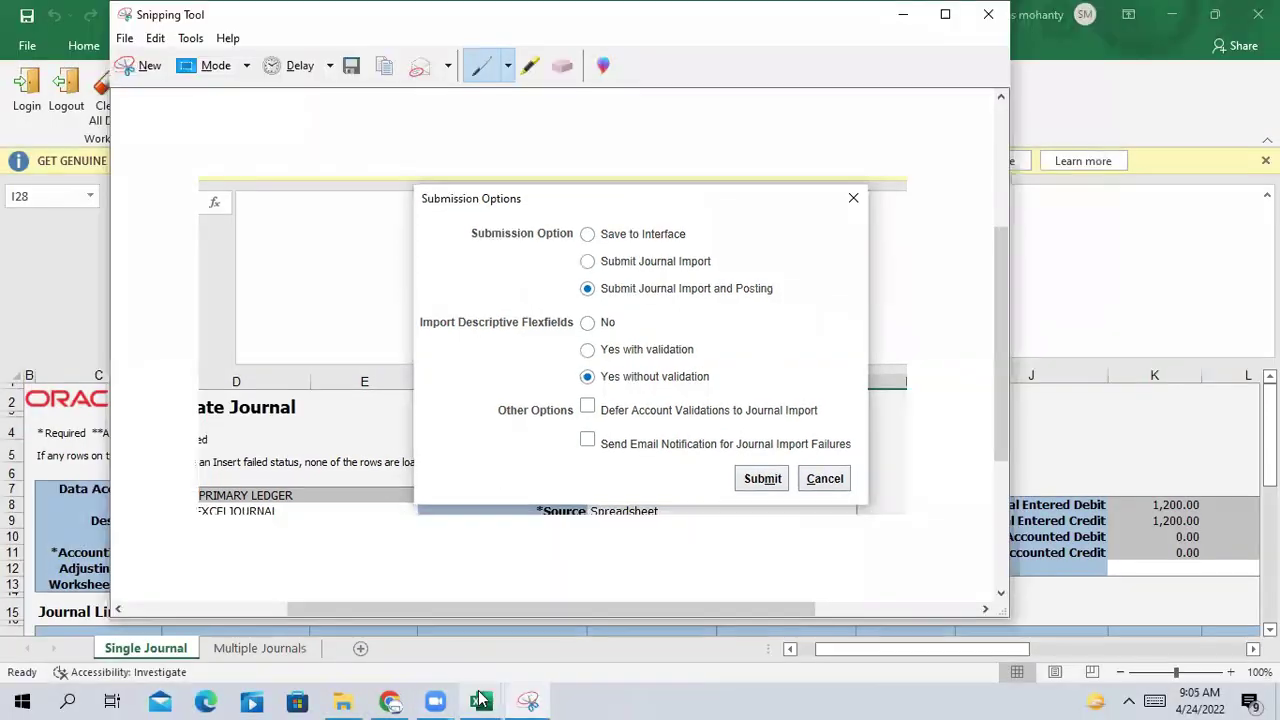
Minimize the captured snip and submit the journal with Submit Journal Import and Posting and Yes without validation.
mouse_move(480, 700)
left_click(358, 634)
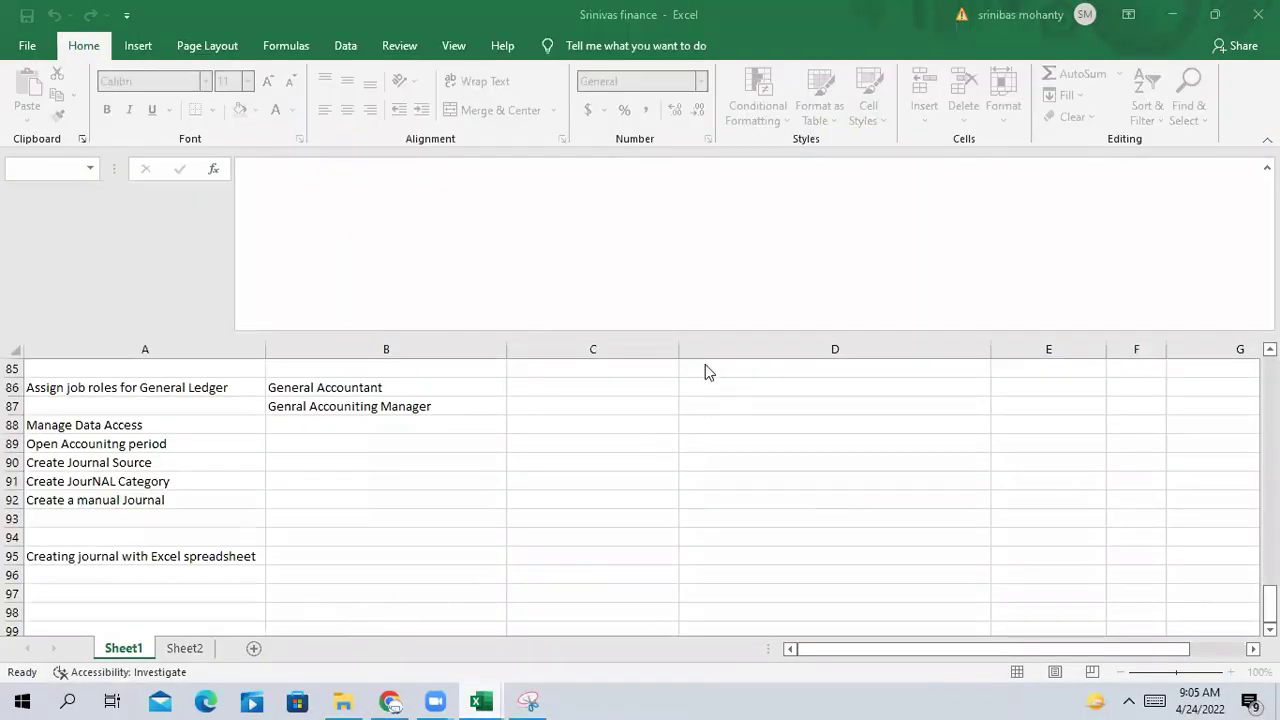
key("alt+Tab")
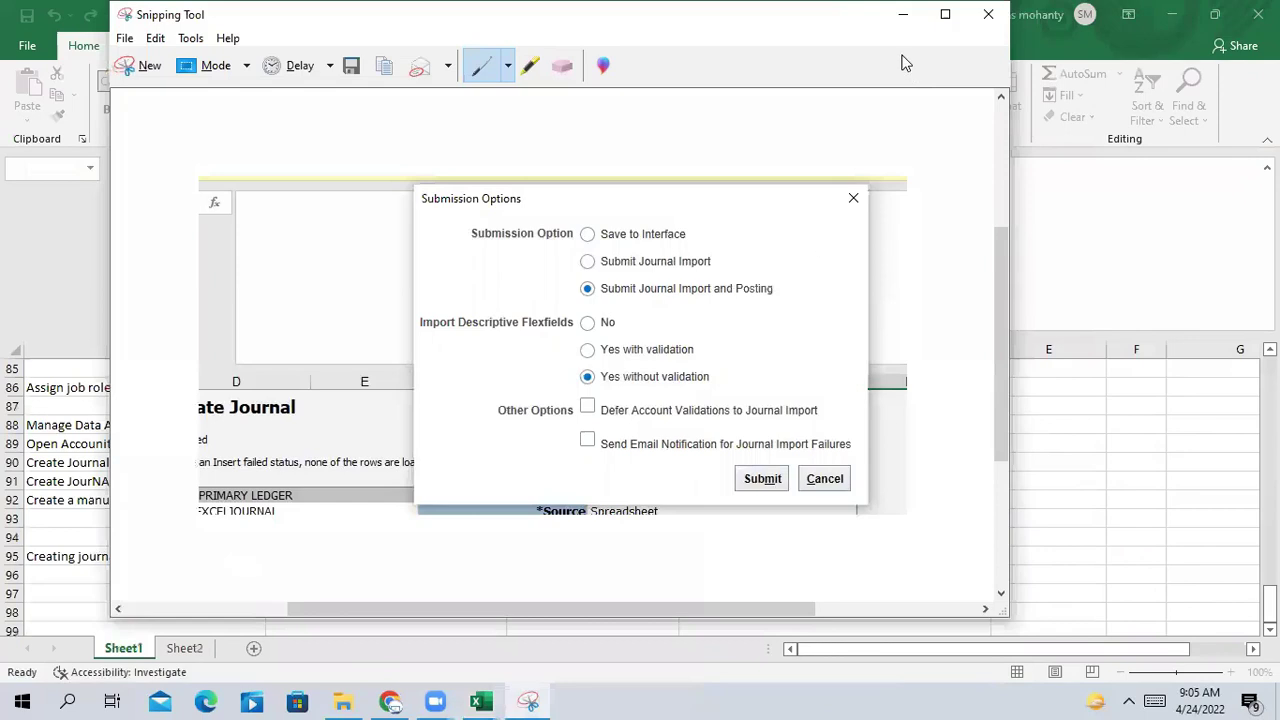
left_click(903, 14)
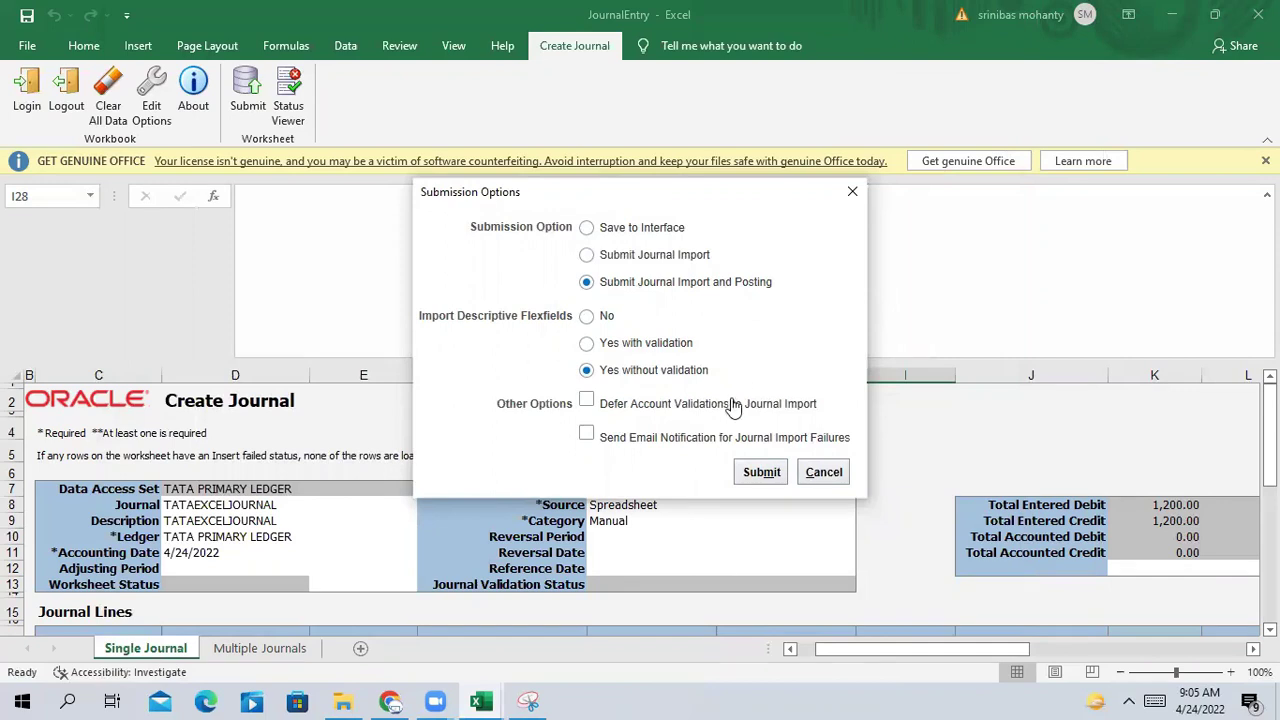
left_click(761, 472)
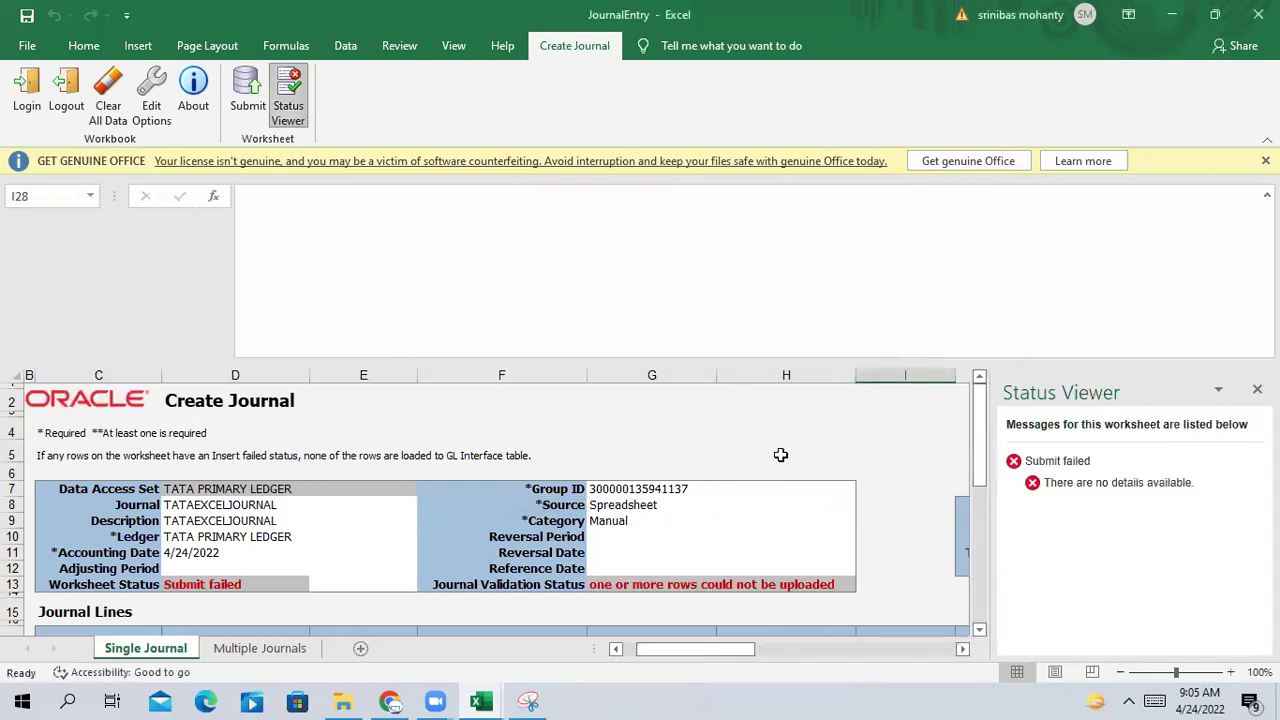
Examine the journal lines and header, and read the Insert failed message details for the second line.
scroll(781, 455, "down", 3)
scroll(781, 455, "down", 2)
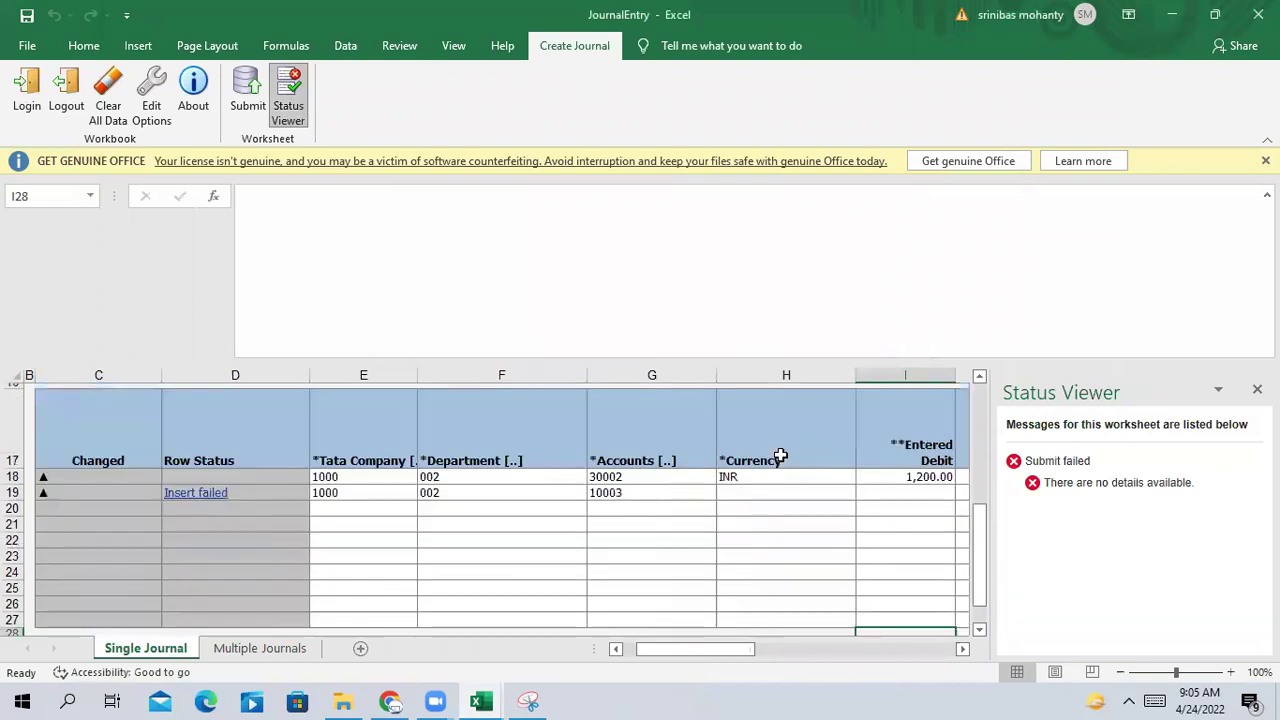
scroll(789, 645, "right", 5)
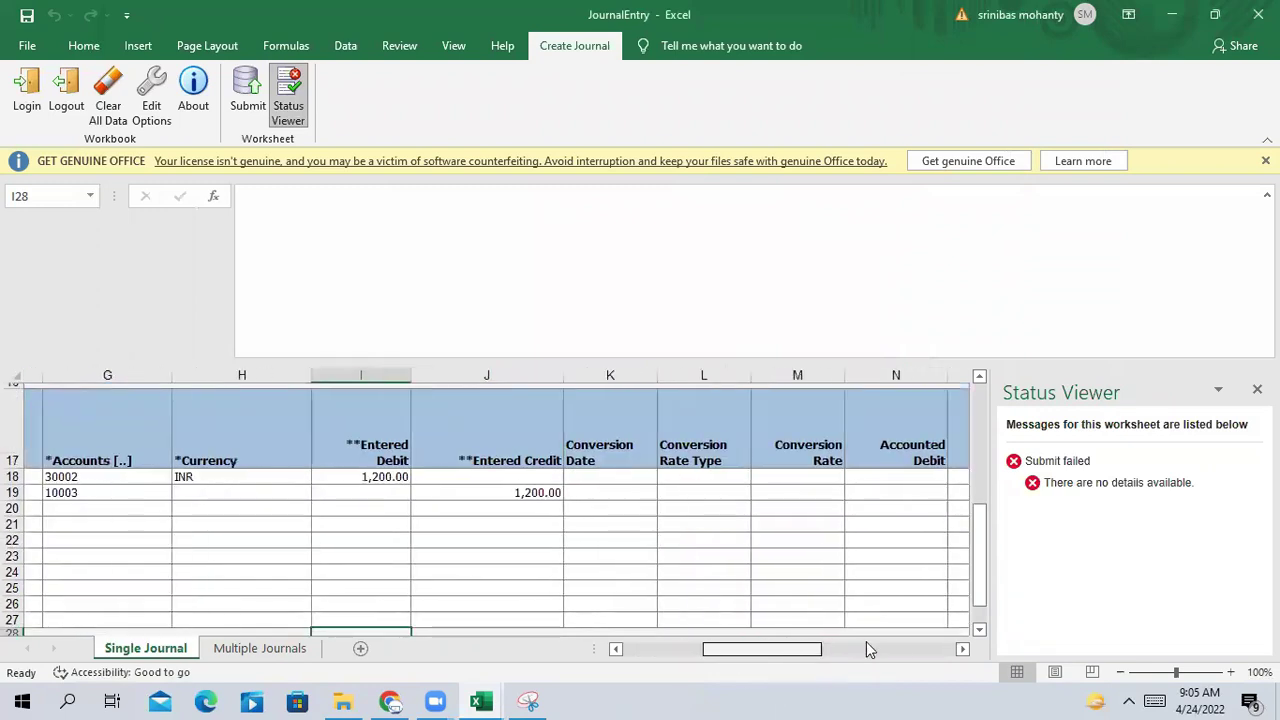
scroll(866, 649, "right", 5)
scroll(958, 645, "left", 10)
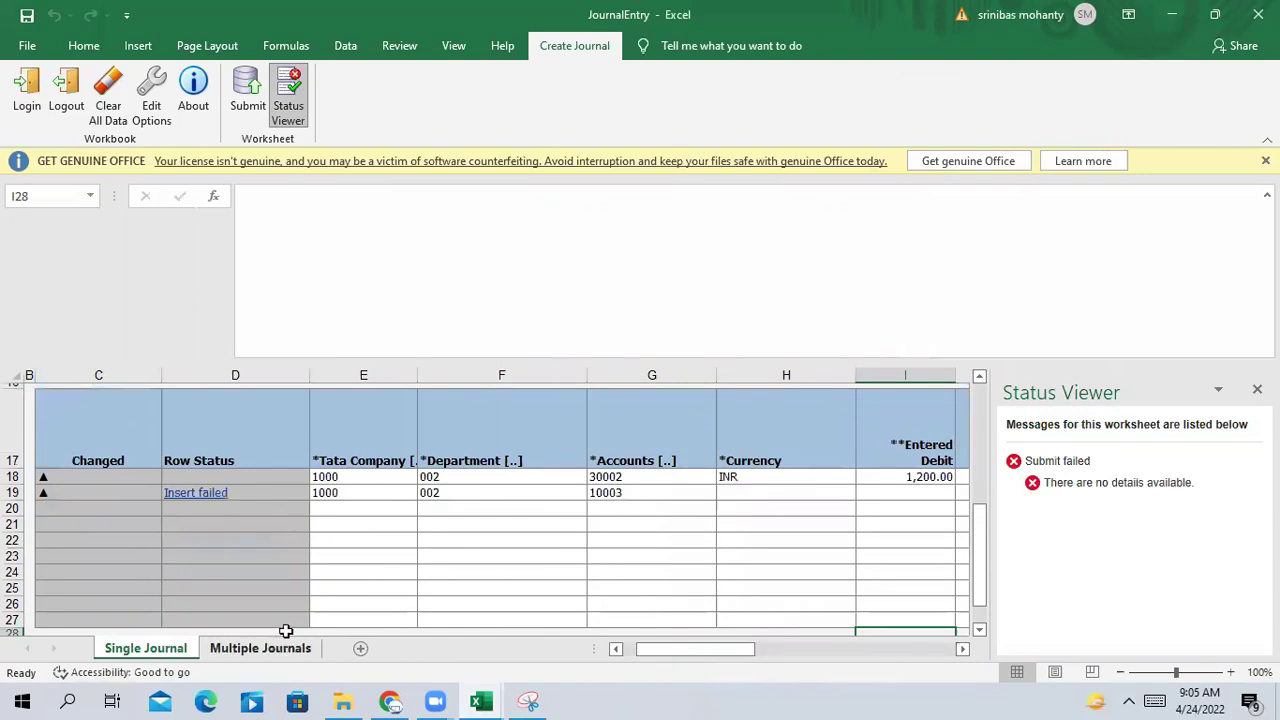
scroll(285, 571, "up", 5)
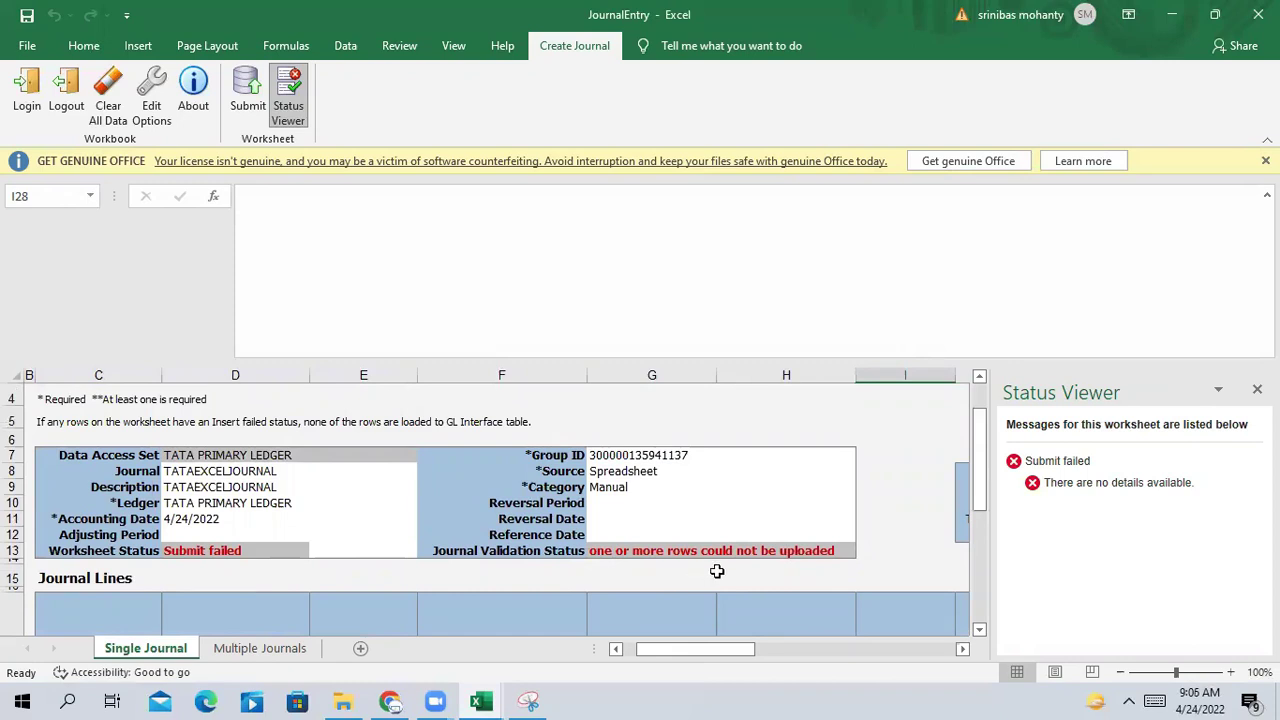
scroll(718, 571, "down", 2)
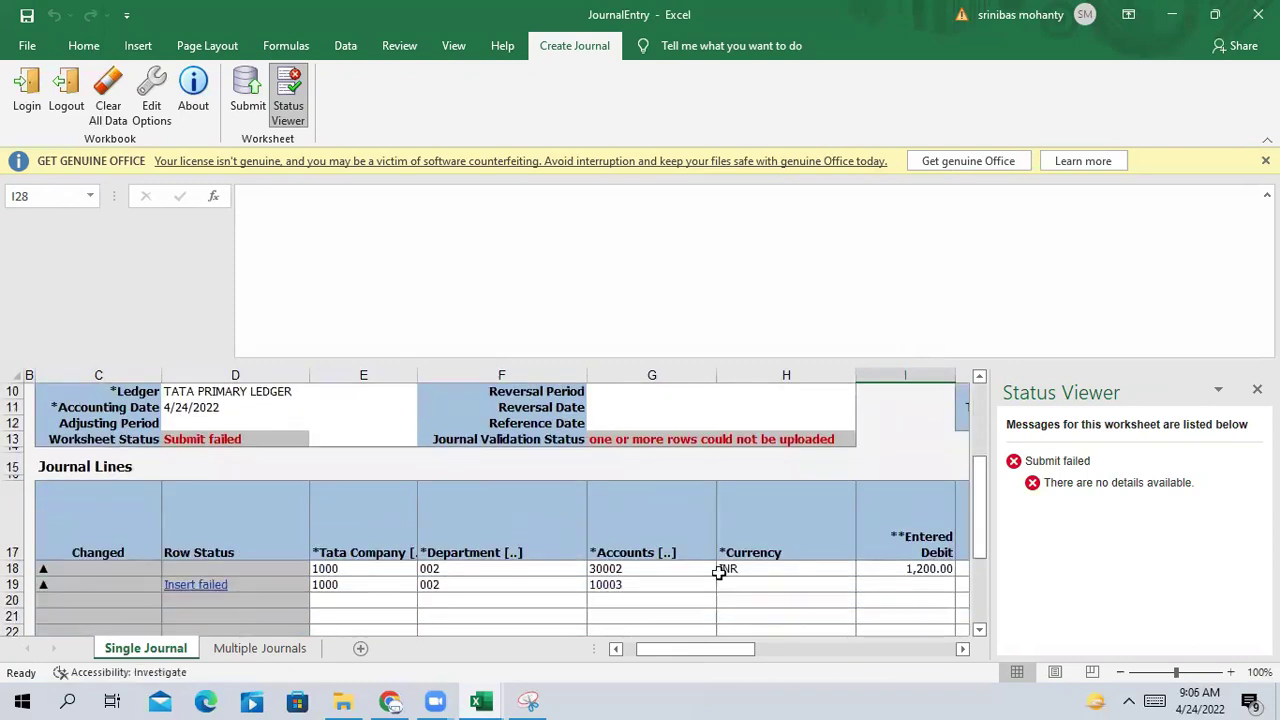
left_click(203, 590)
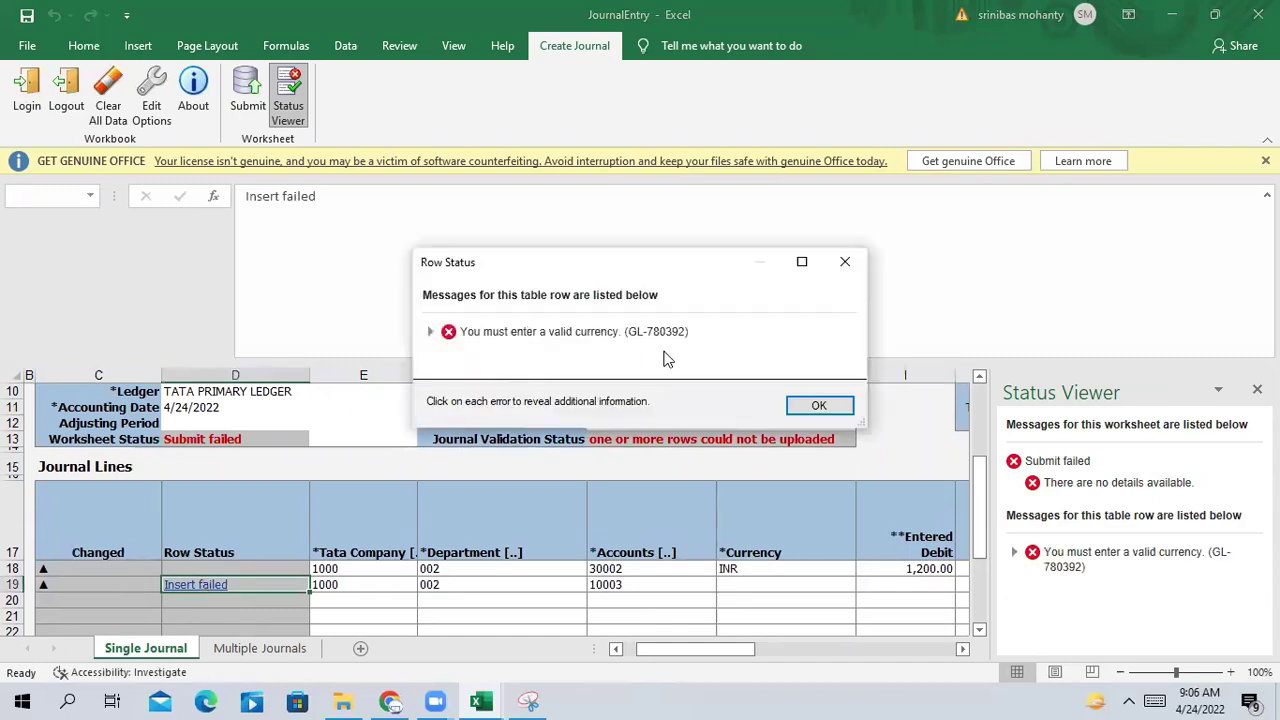
left_click(819, 405)
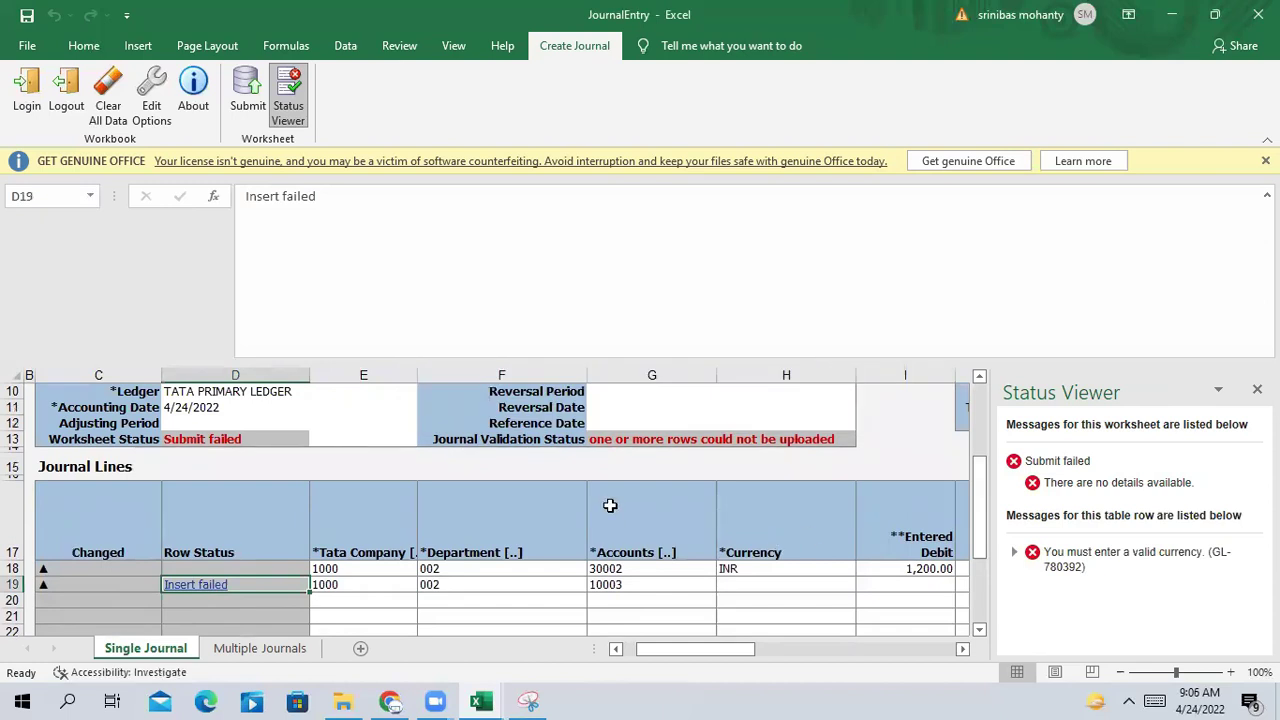
Close the Status Viewer and set the second journal line's currency to INR.
scroll(610, 506, "down", 2)
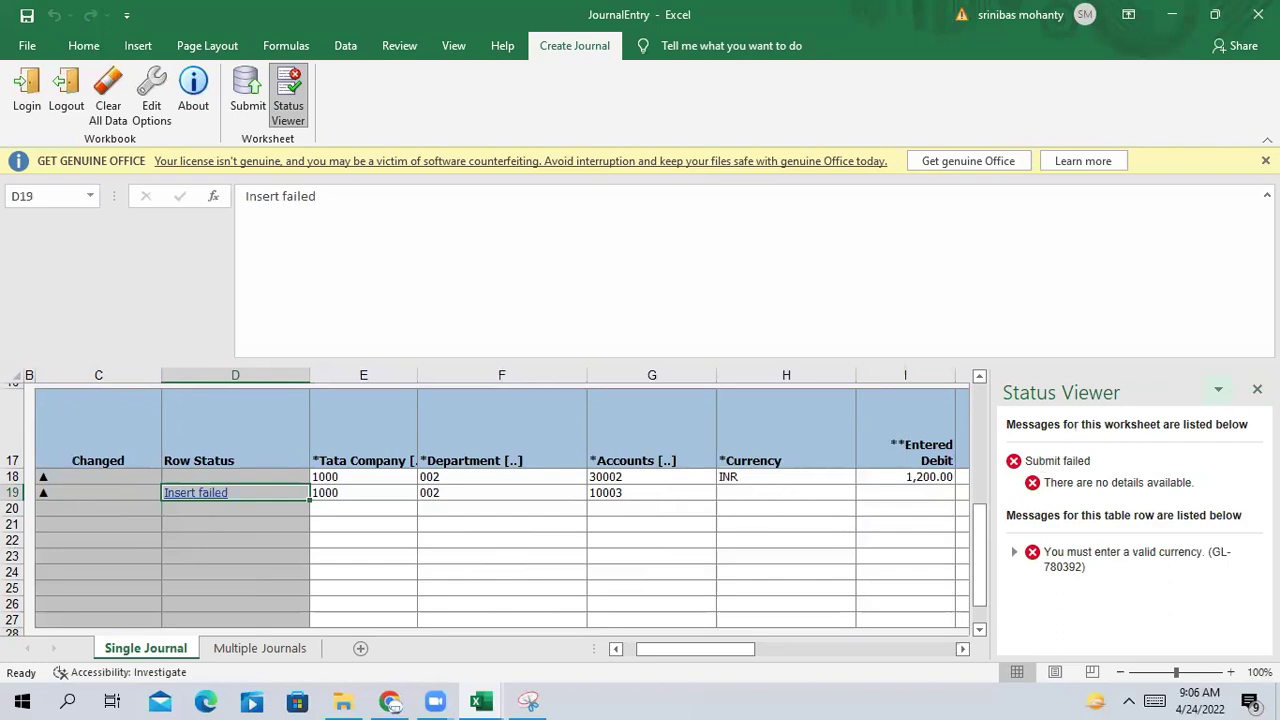
left_click(1257, 389)
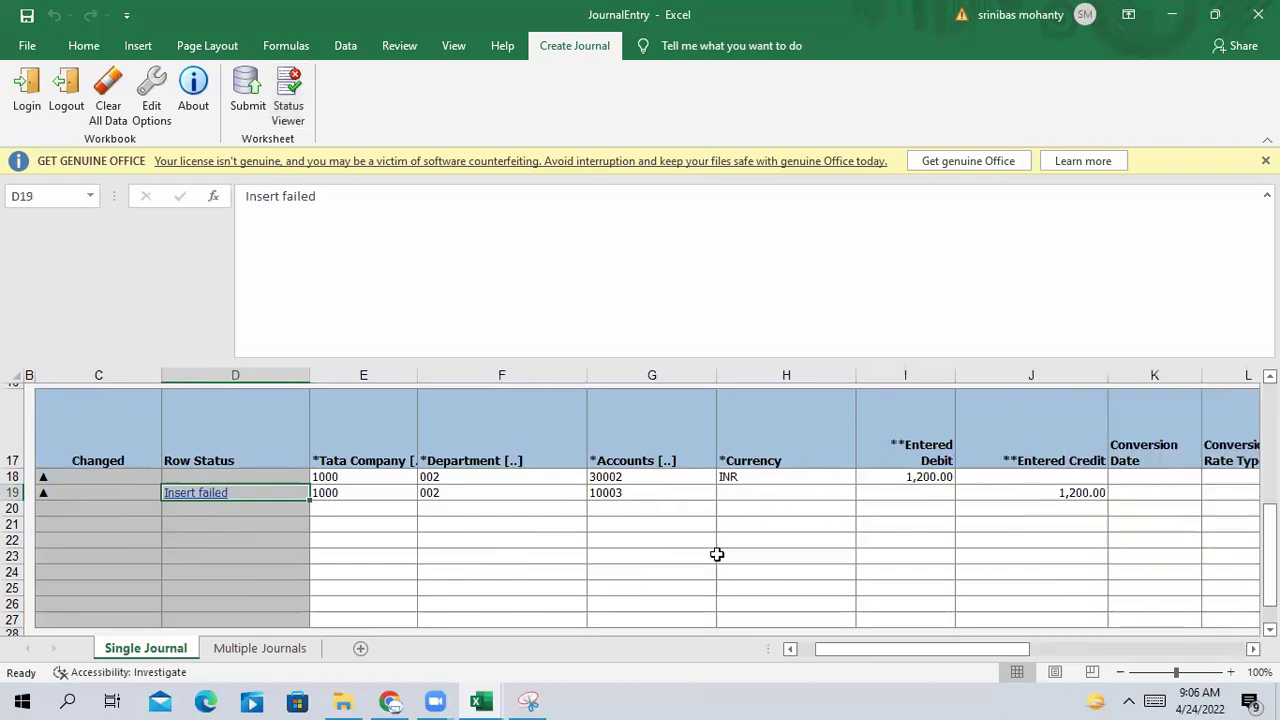
left_click(741, 494)
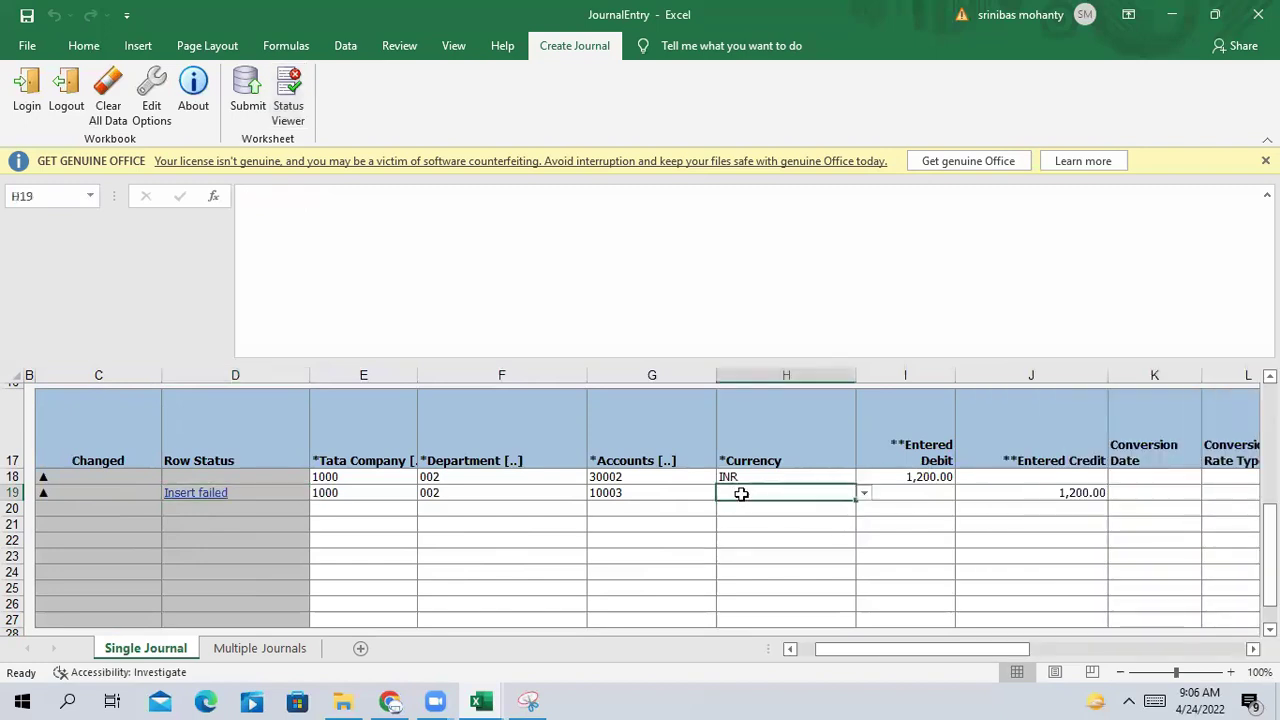
left_click(864, 493)
left_click(772, 503)
type("INR")
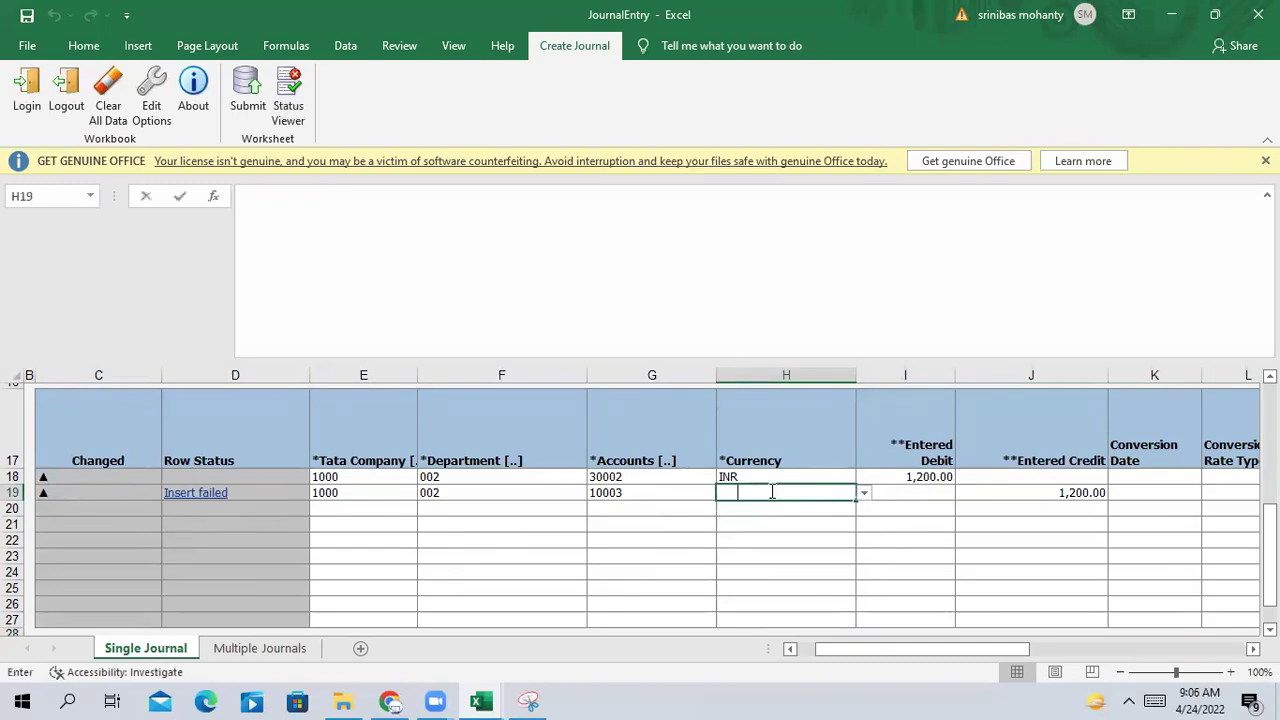
left_click(801, 537)
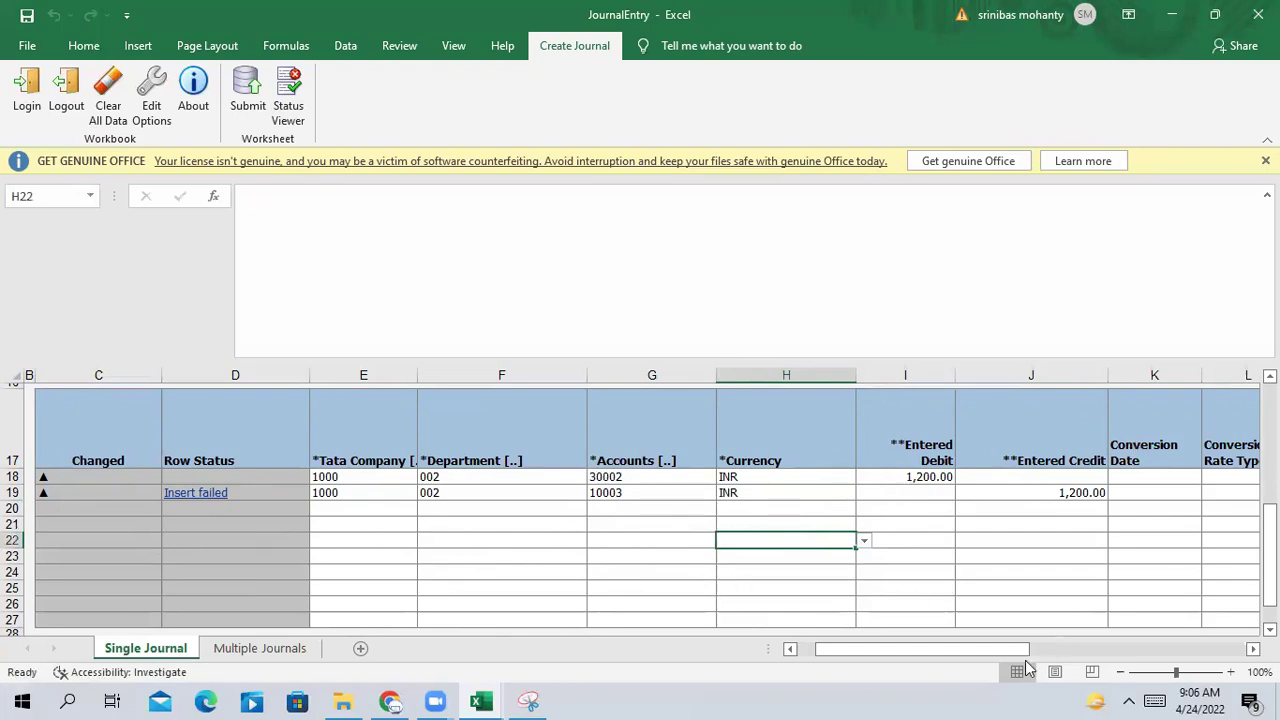
Widen the Error column of the journal lines and check the second line's error text.
left_click_drag(1023, 649, 753, 630)
left_click_drag(900, 649, 1140, 649)
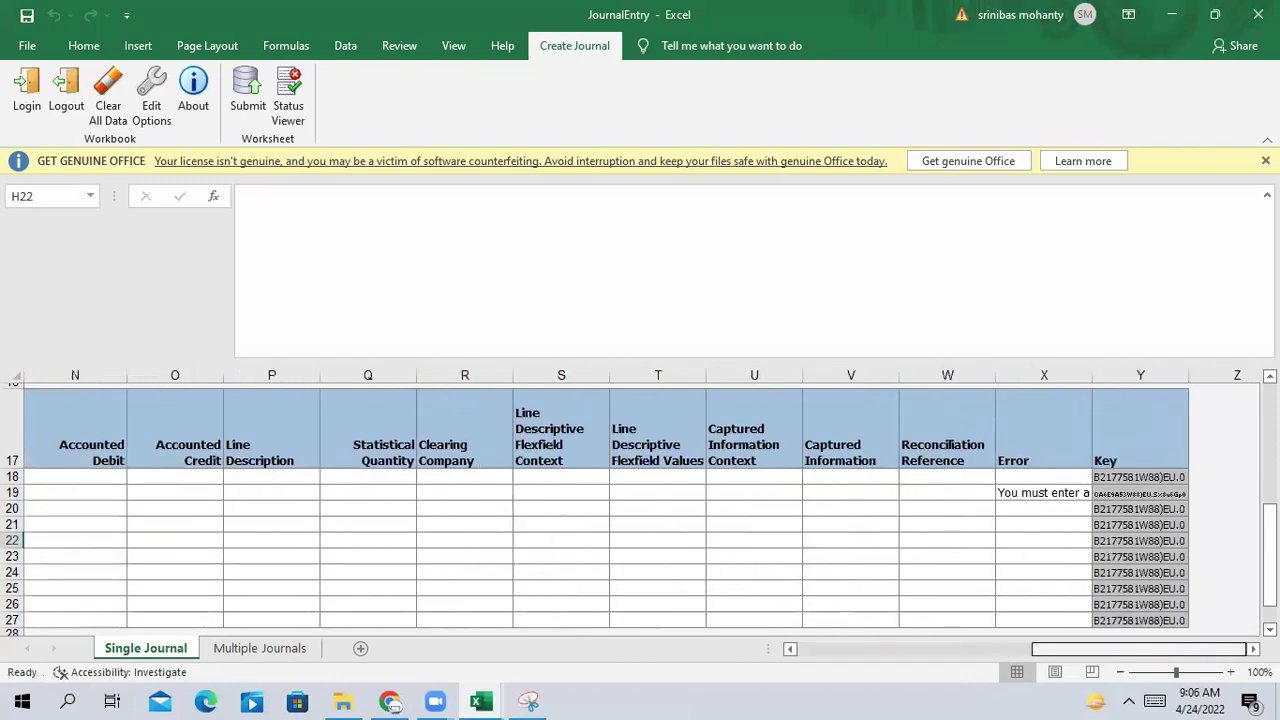
left_click_drag(1182, 375, 1209, 373)
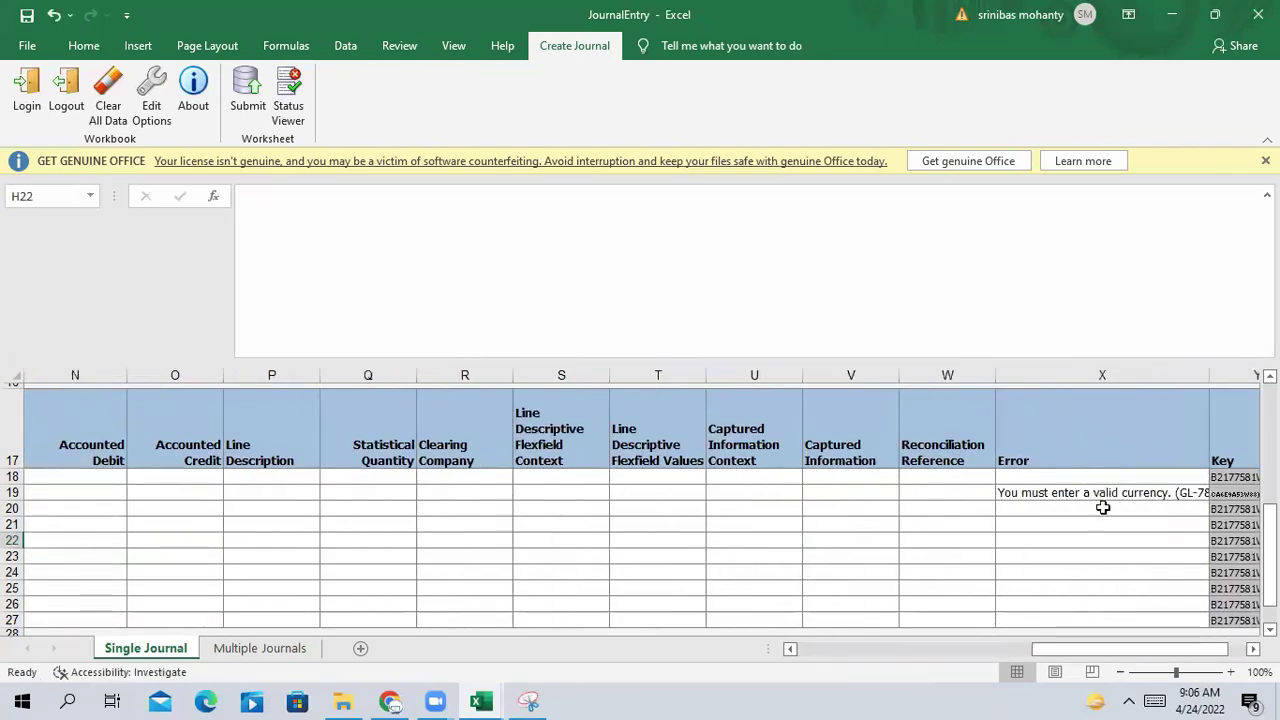
left_click(1124, 493)
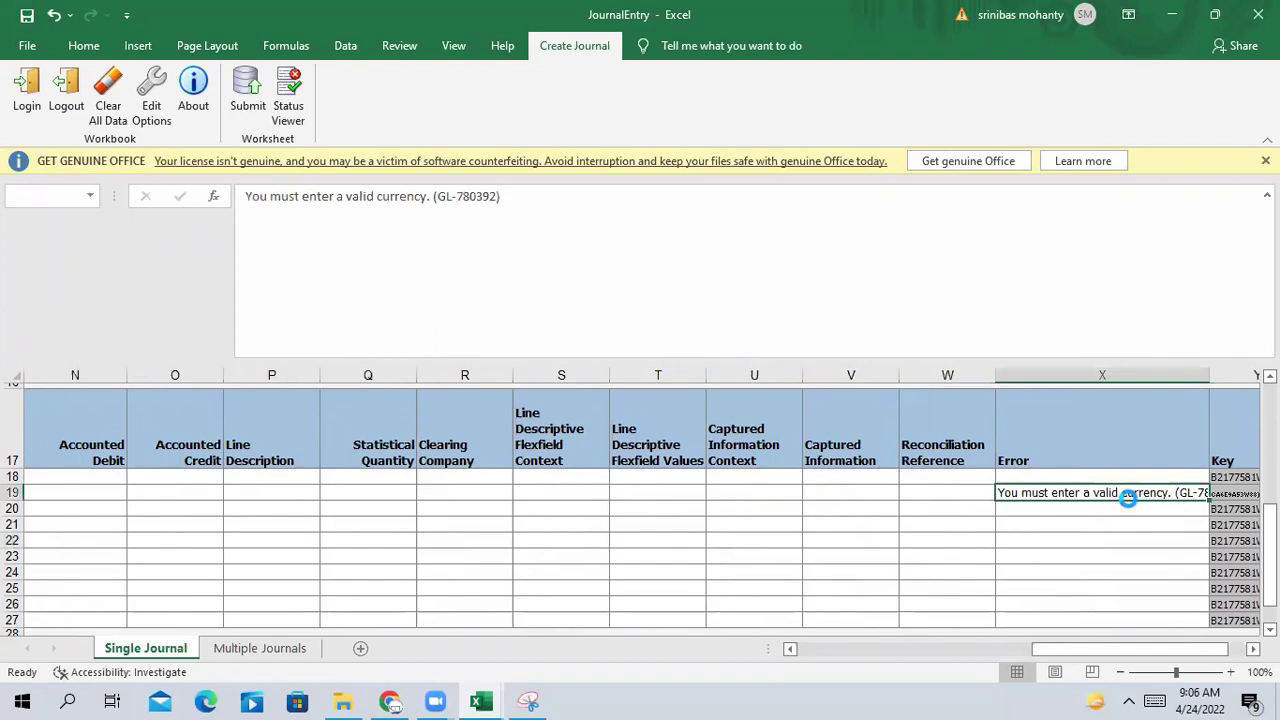
double_click(1127, 497)
left_click(1031, 328)
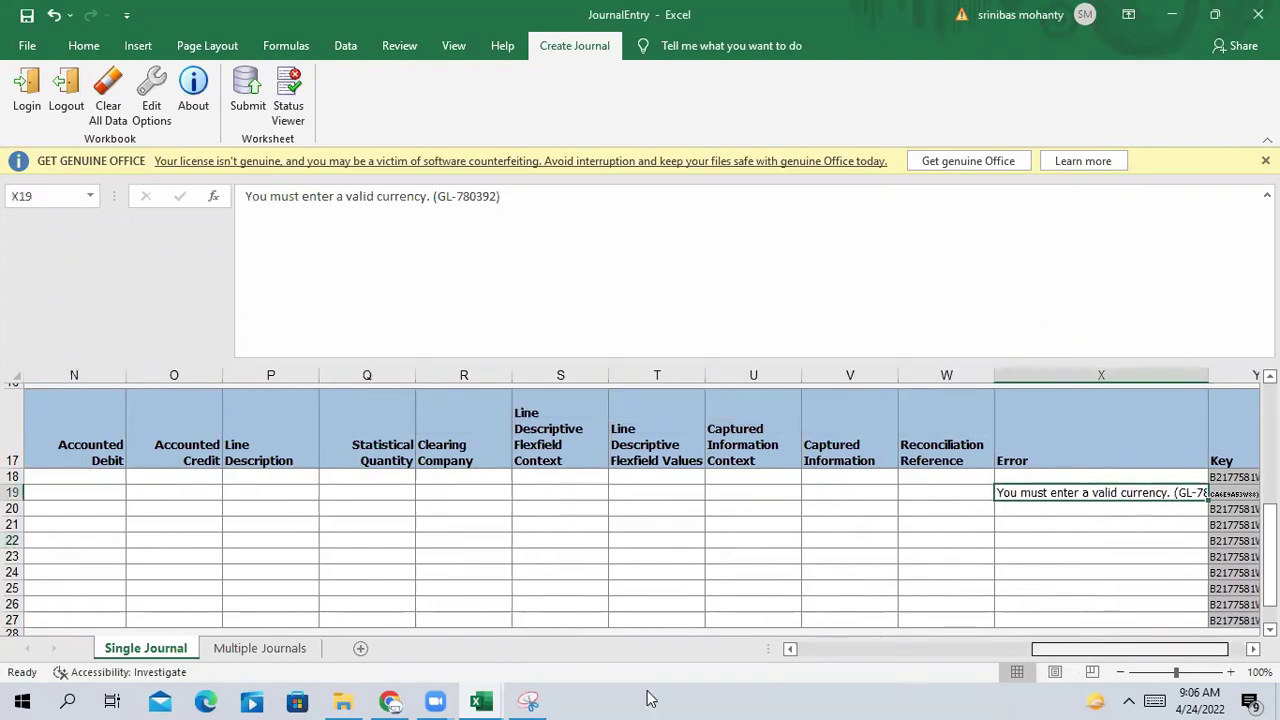
Resubmit the journal with Submit Journal Import and Posting and Yes without validation.
scroll(471, 646, "left", 5)
left_click_drag(960, 657, 432, 518)
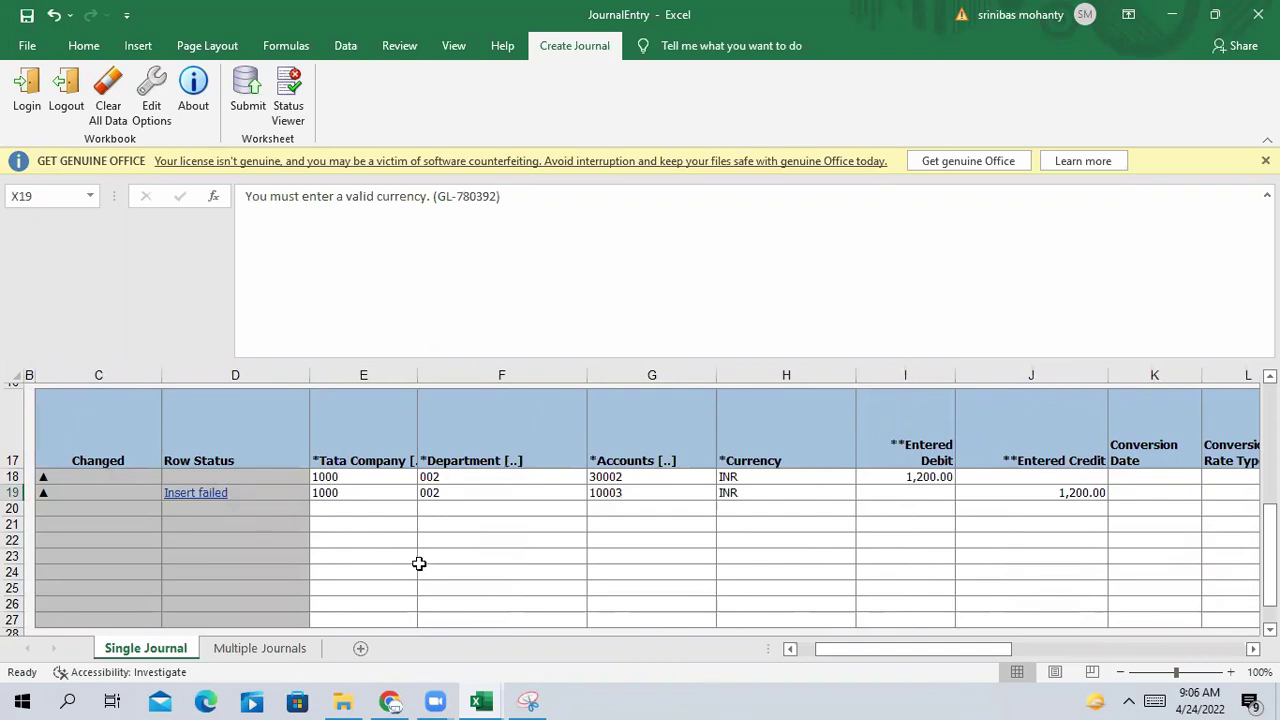
scroll(424, 557, "up", 5)
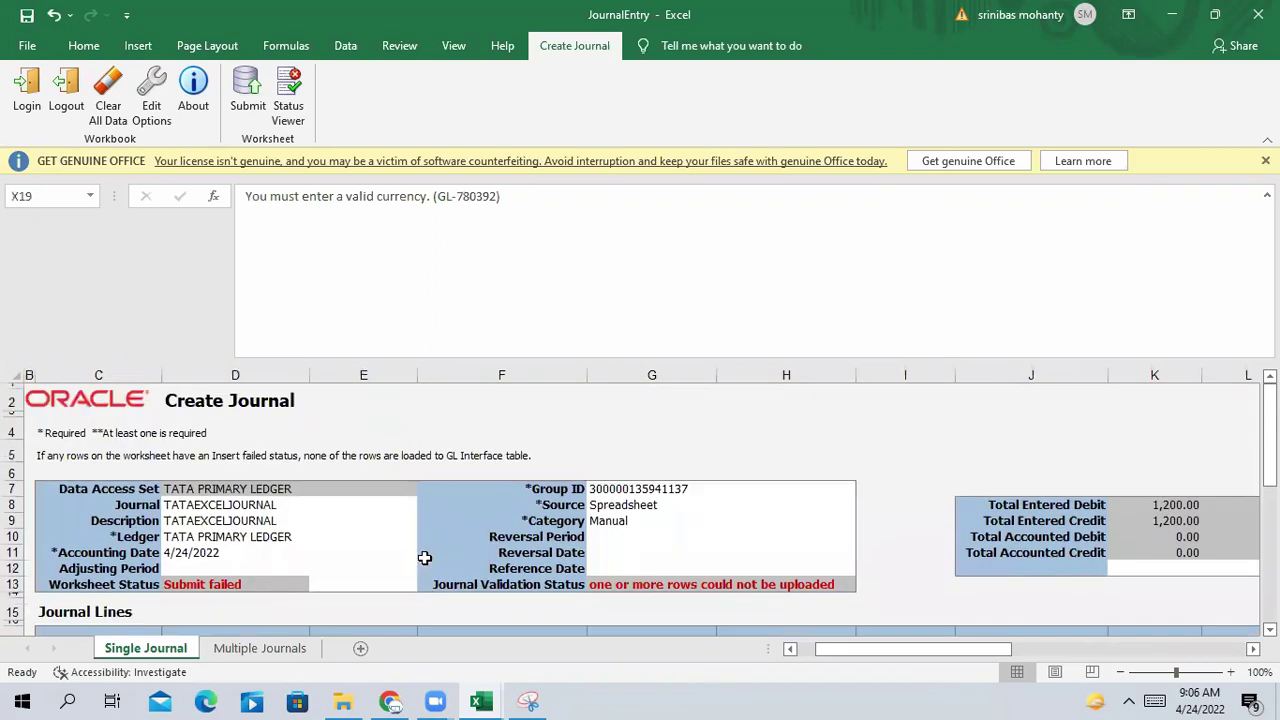
left_click(244, 92)
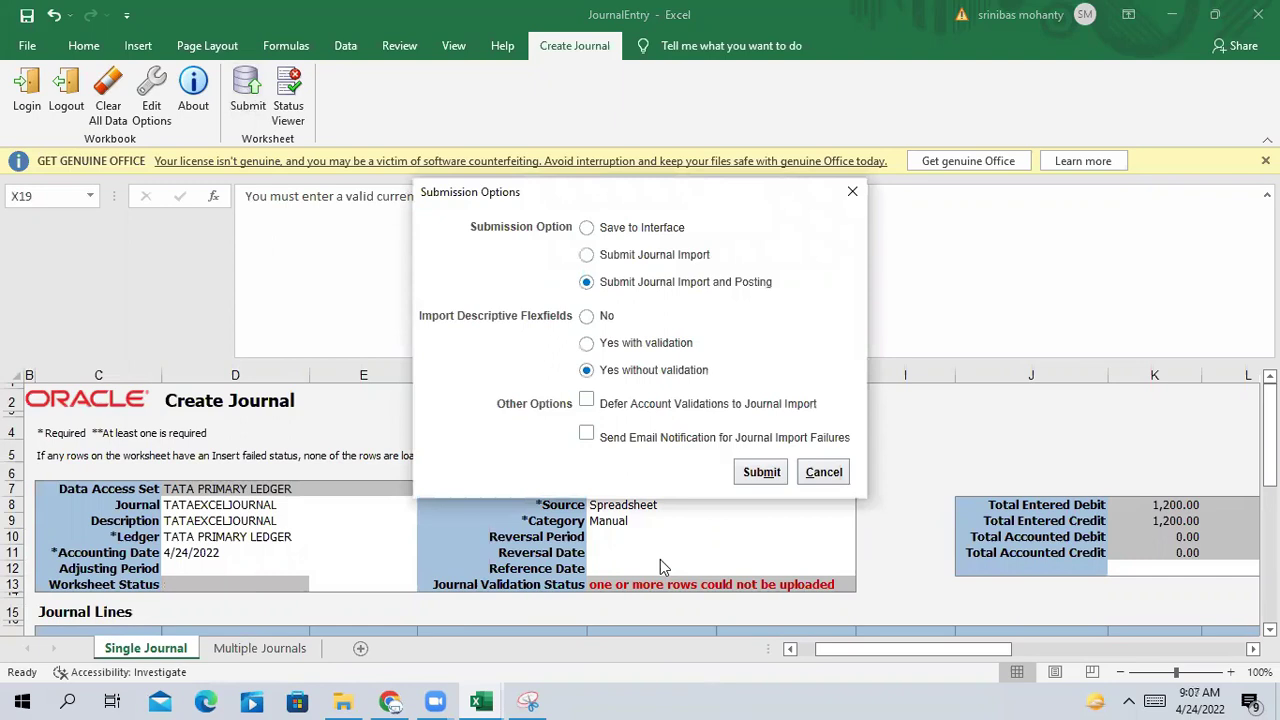
left_click(758, 471)
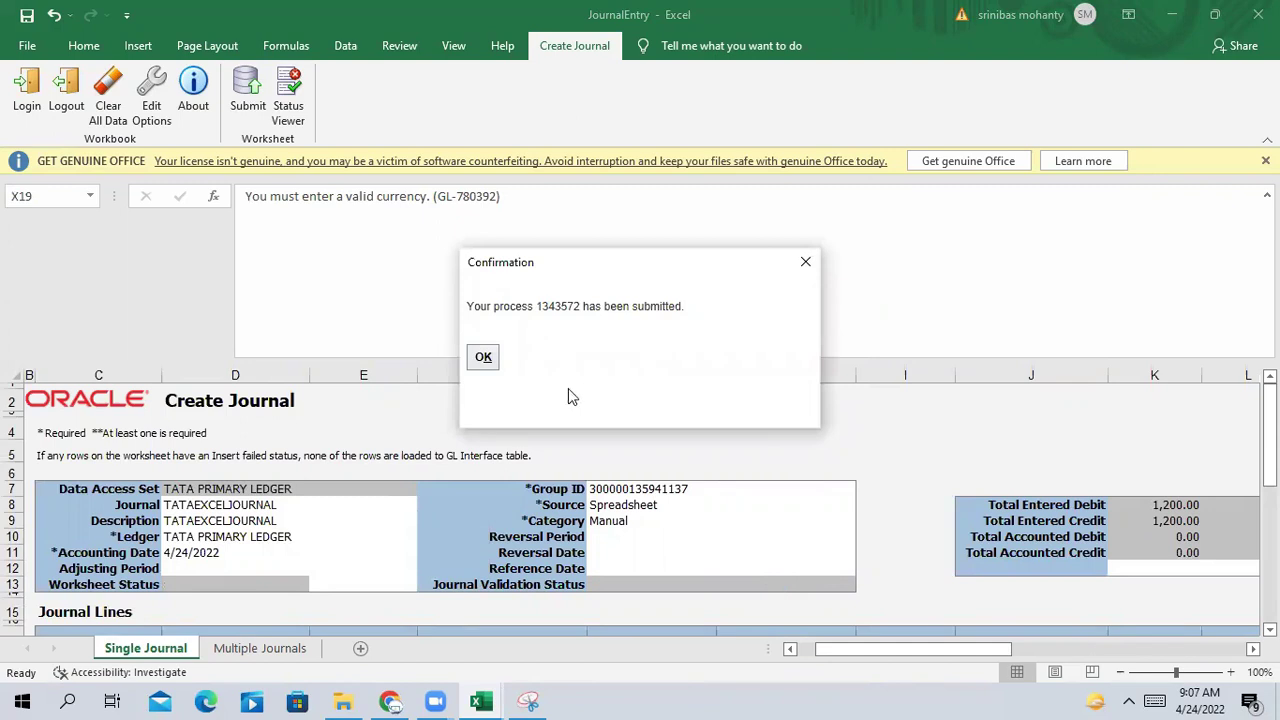
Copy the process number from the submission confirmation and dismiss the message.
left_click_drag(537, 300, 585, 300)
right_click(577, 308)
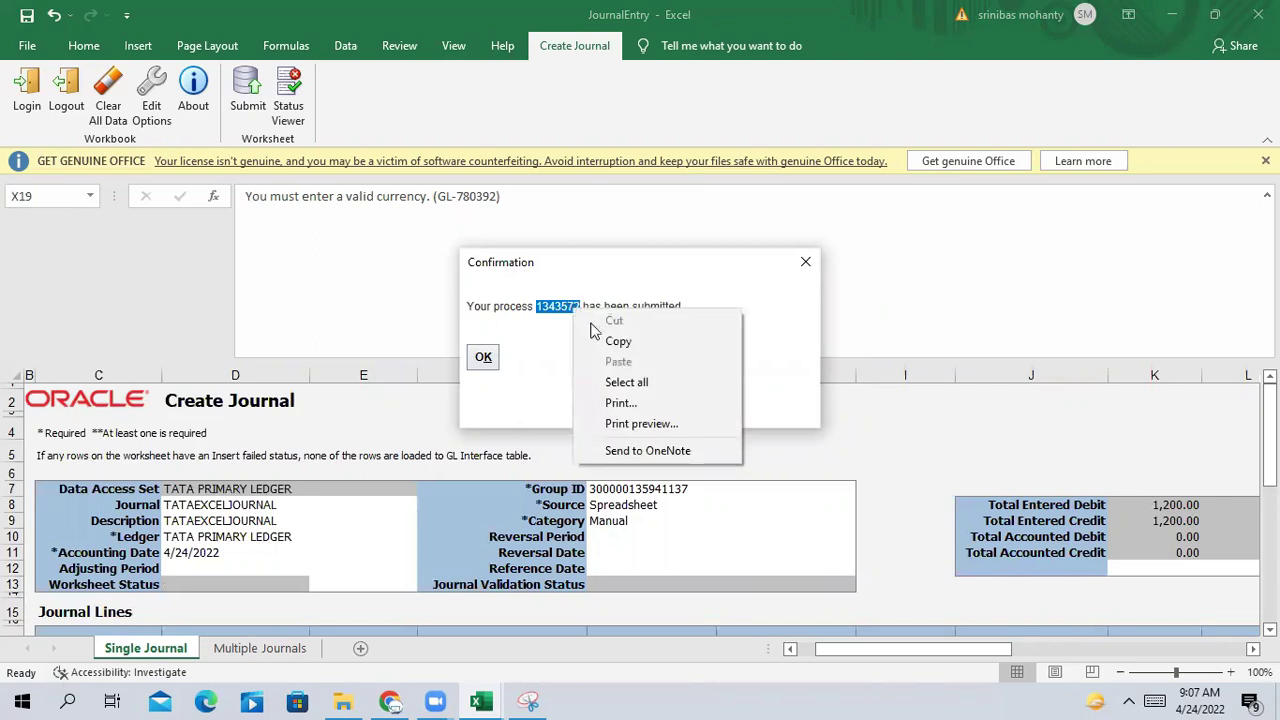
left_click(628, 341)
left_click(483, 357)
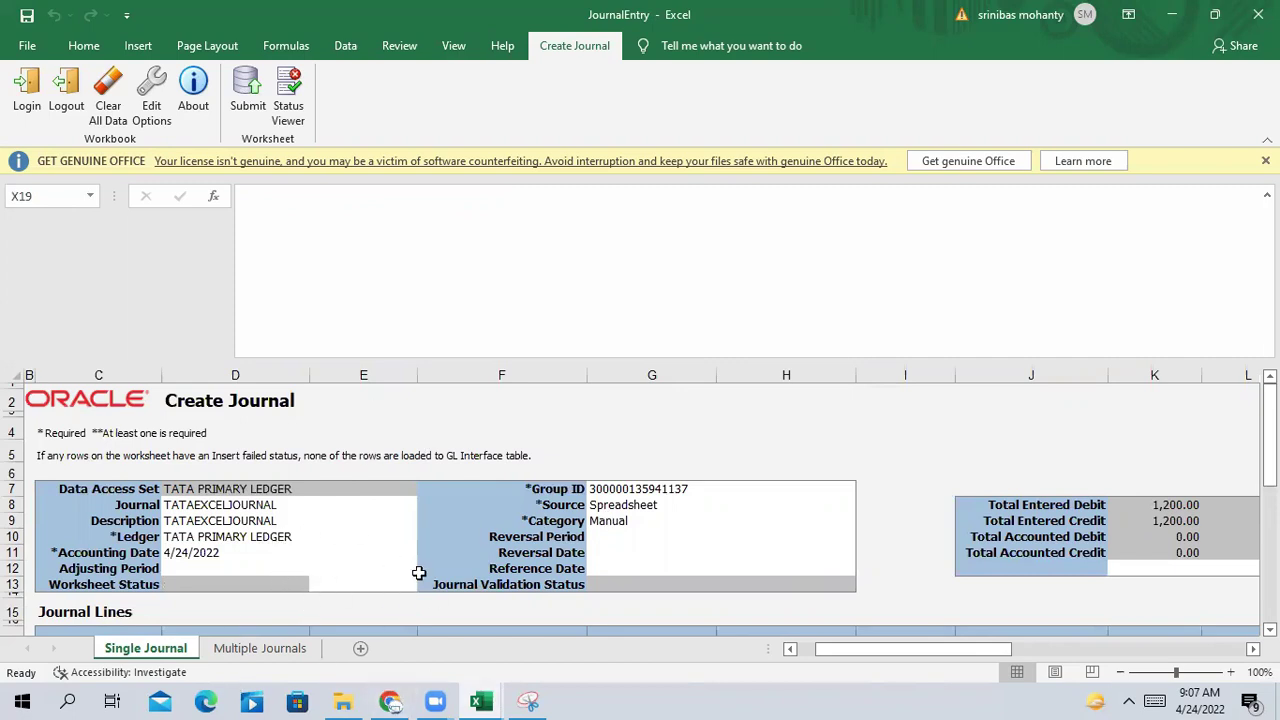
Check the row status of both submitted journal lines and the worksheet status in the journal header.
scroll(419, 572, "down", 4)
scroll(419, 572, "up", 1)
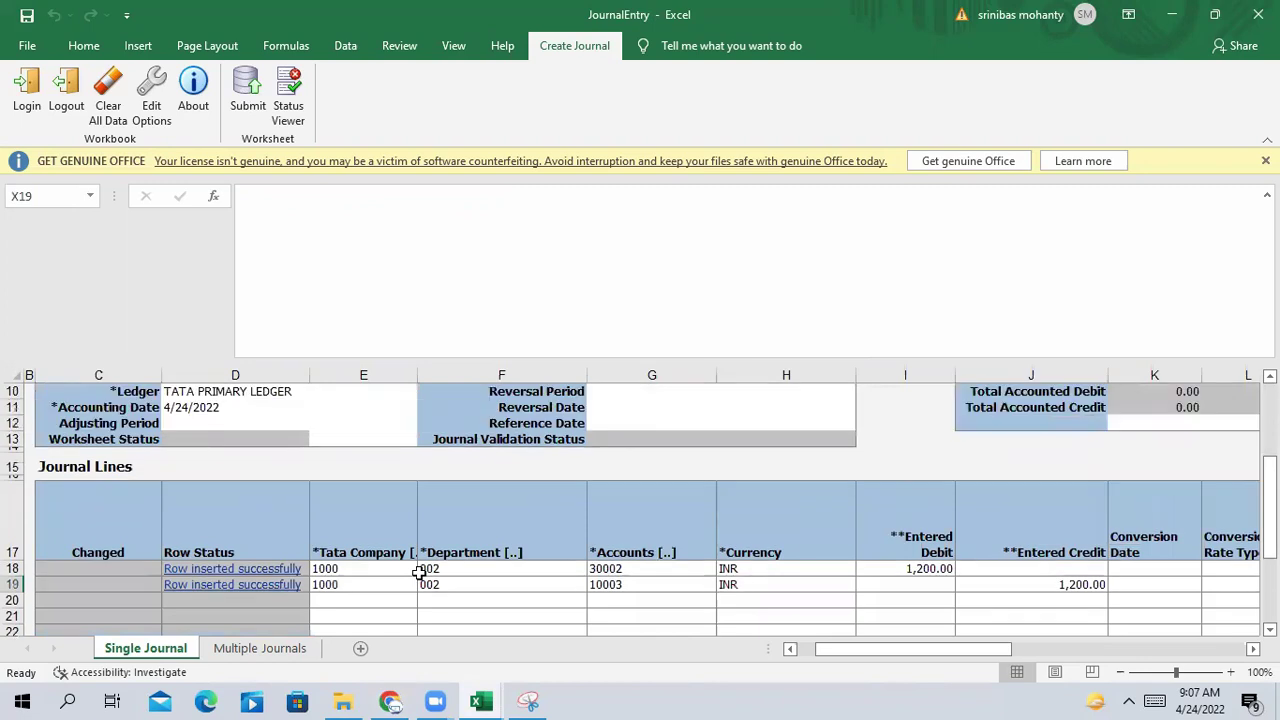
scroll(419, 572, "down", 2)
scroll(151, 537, "up", 1)
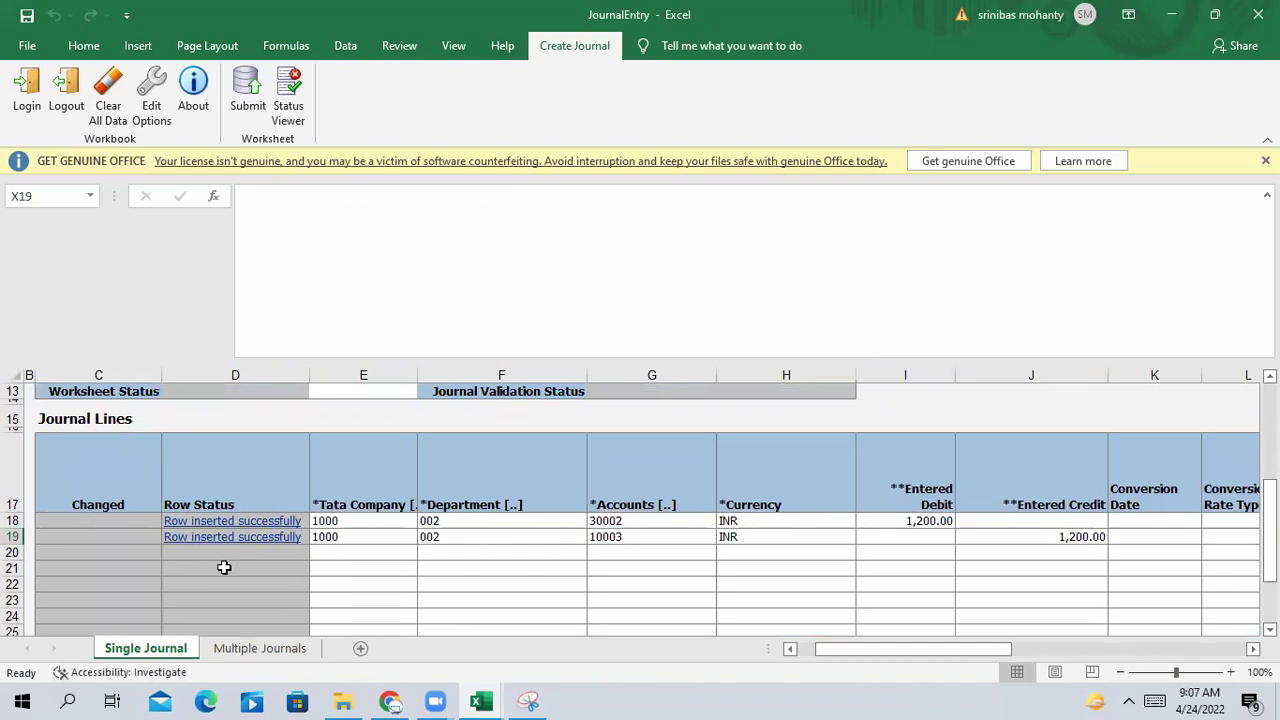
scroll(423, 537, "up", 4)
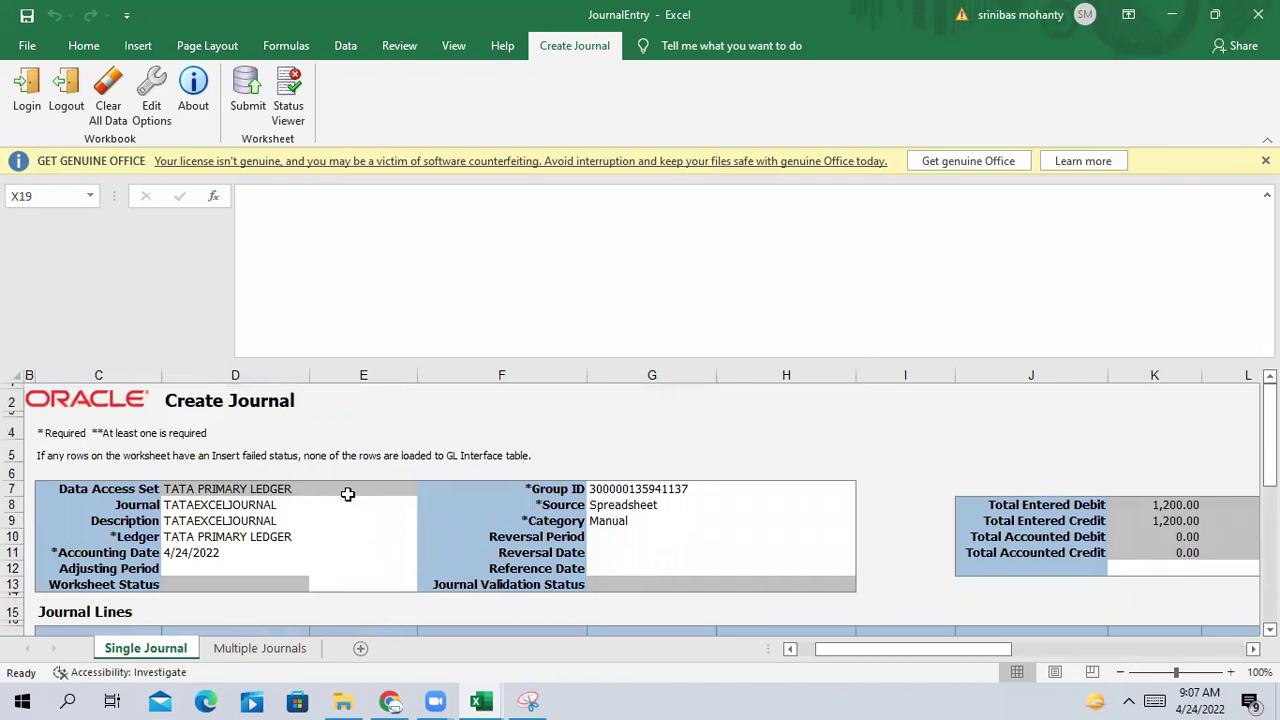
Switch to Oracle Applications in Chrome and search Manage Journals for journals starting with TATA in period Apr-22.
left_click(392, 701)
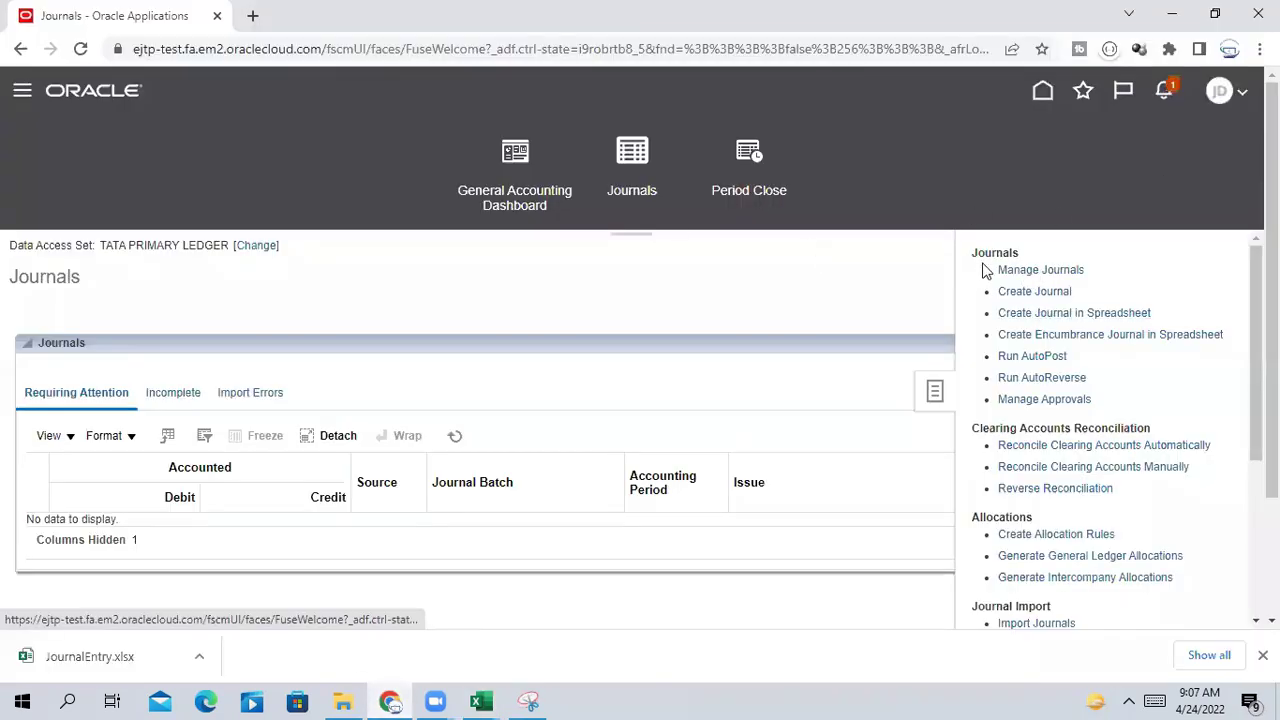
left_click(1030, 270)
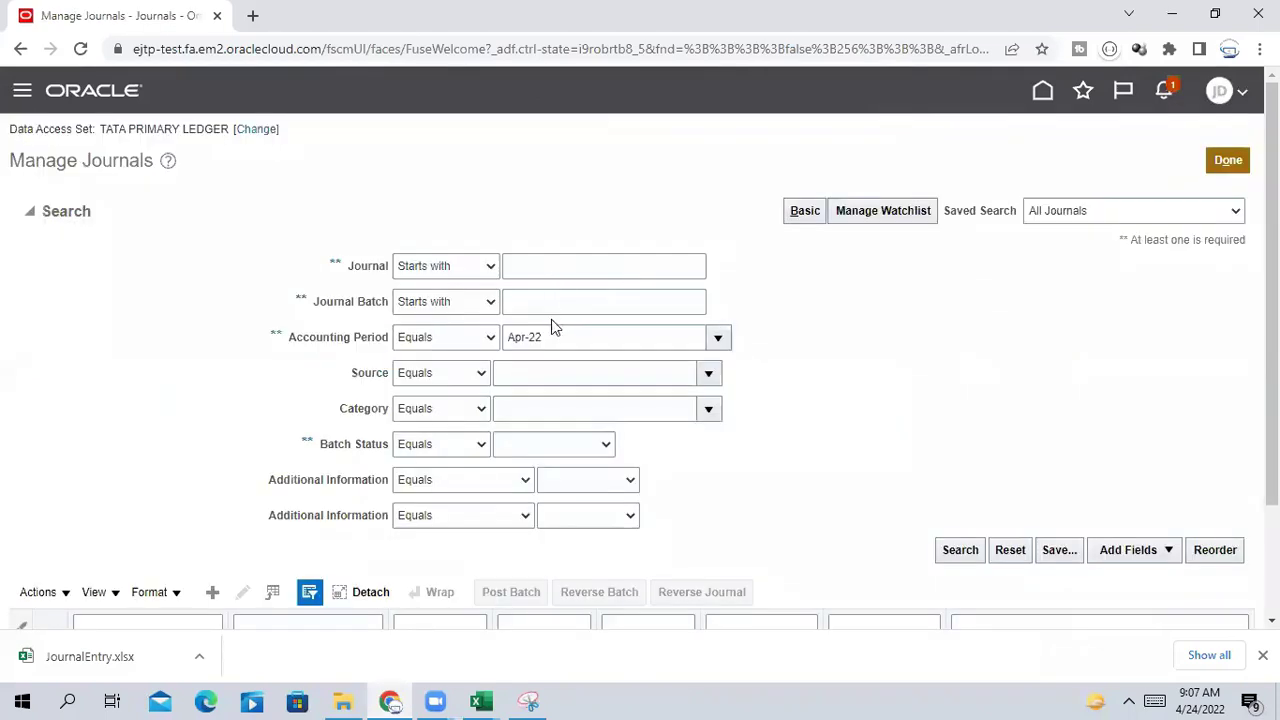
left_click(546, 266)
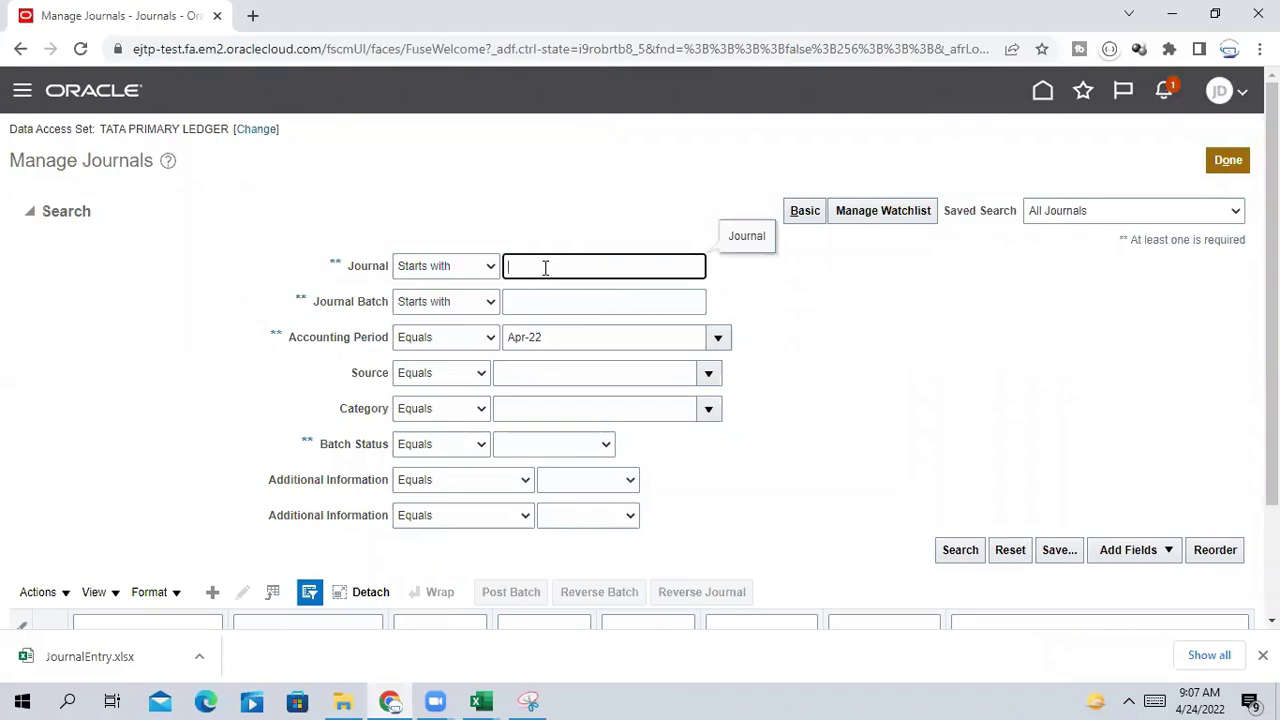
type("TATA")
left_click(956, 551)
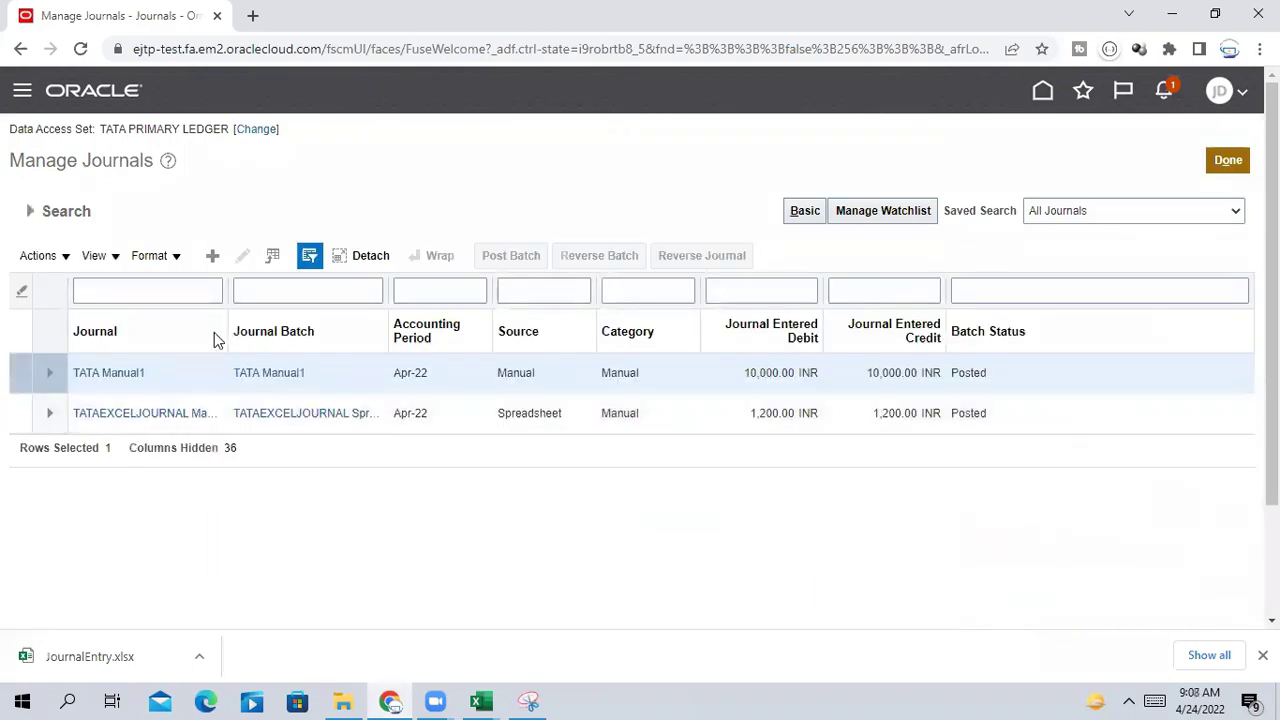
Widen the Journal column, open TATAEXCELJOURNAL Manual, and review its batch status, journal header and journal lines.
left_click_drag(226, 303, 500, 298)
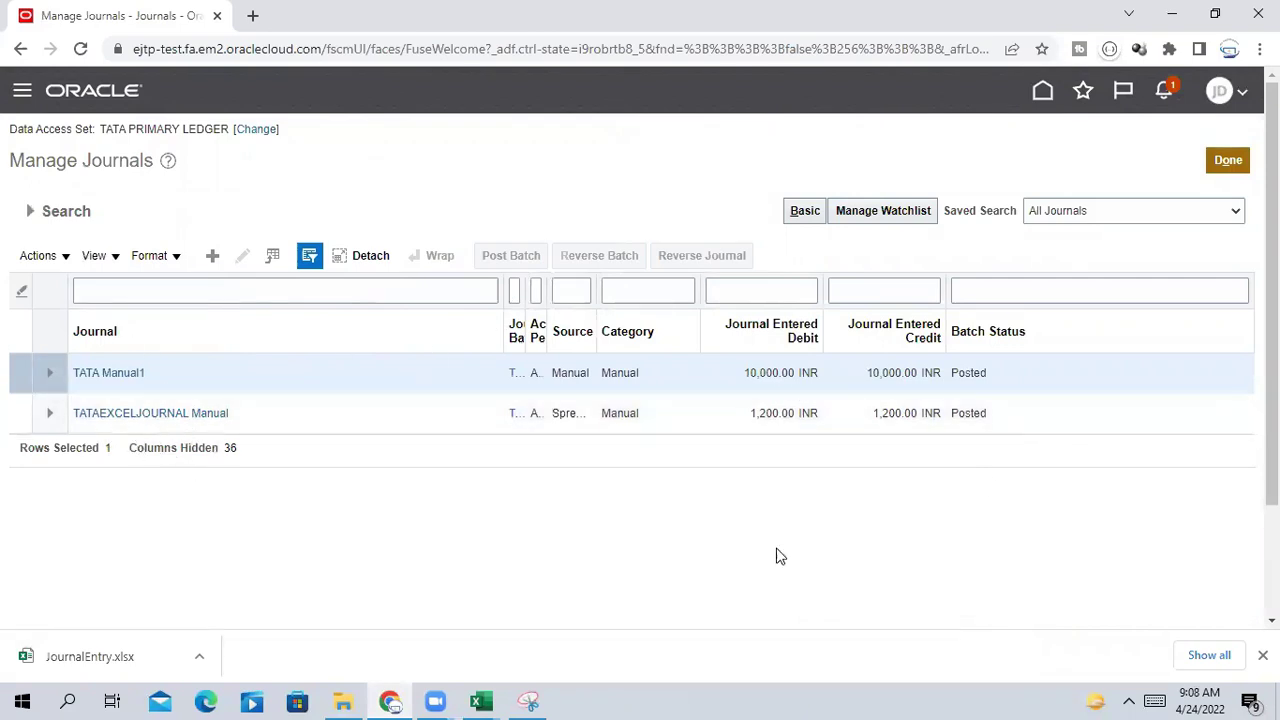
left_click(105, 414)
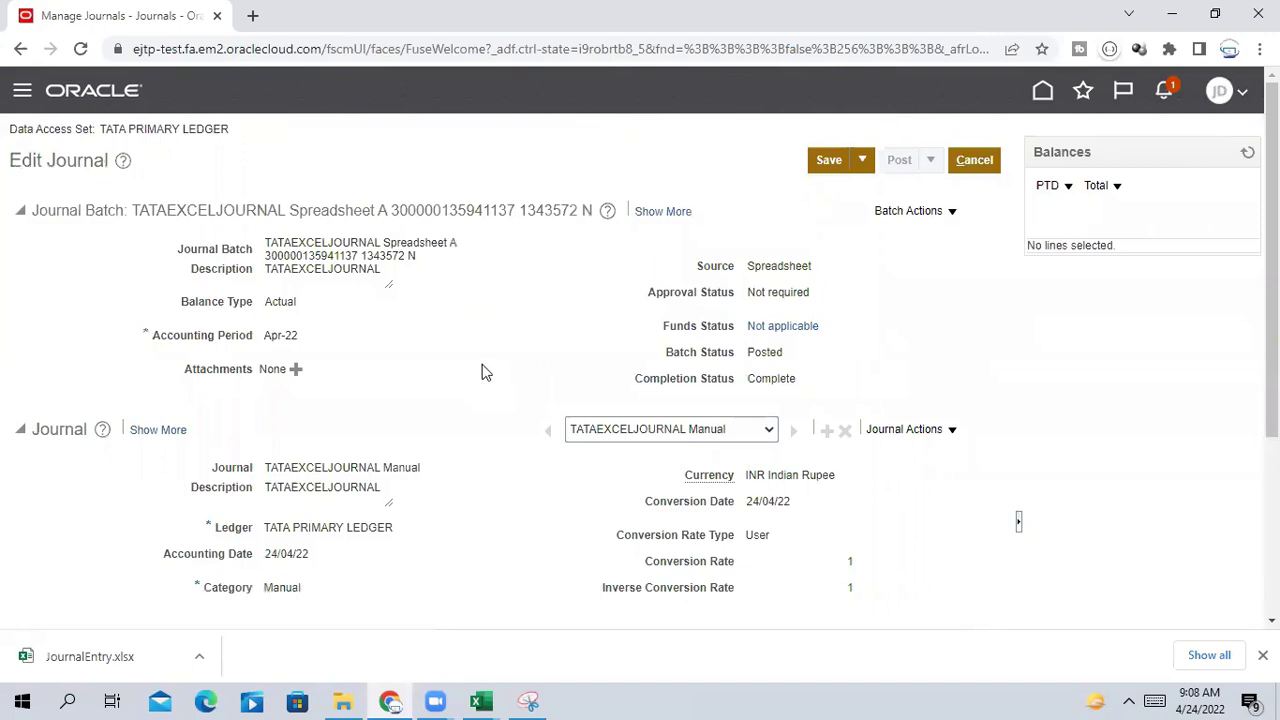
scroll(517, 363, "down", 2)
scroll(517, 363, "up", 2)
left_click_drag(747, 353, 787, 357)
scroll(303, 366, "down", 3)
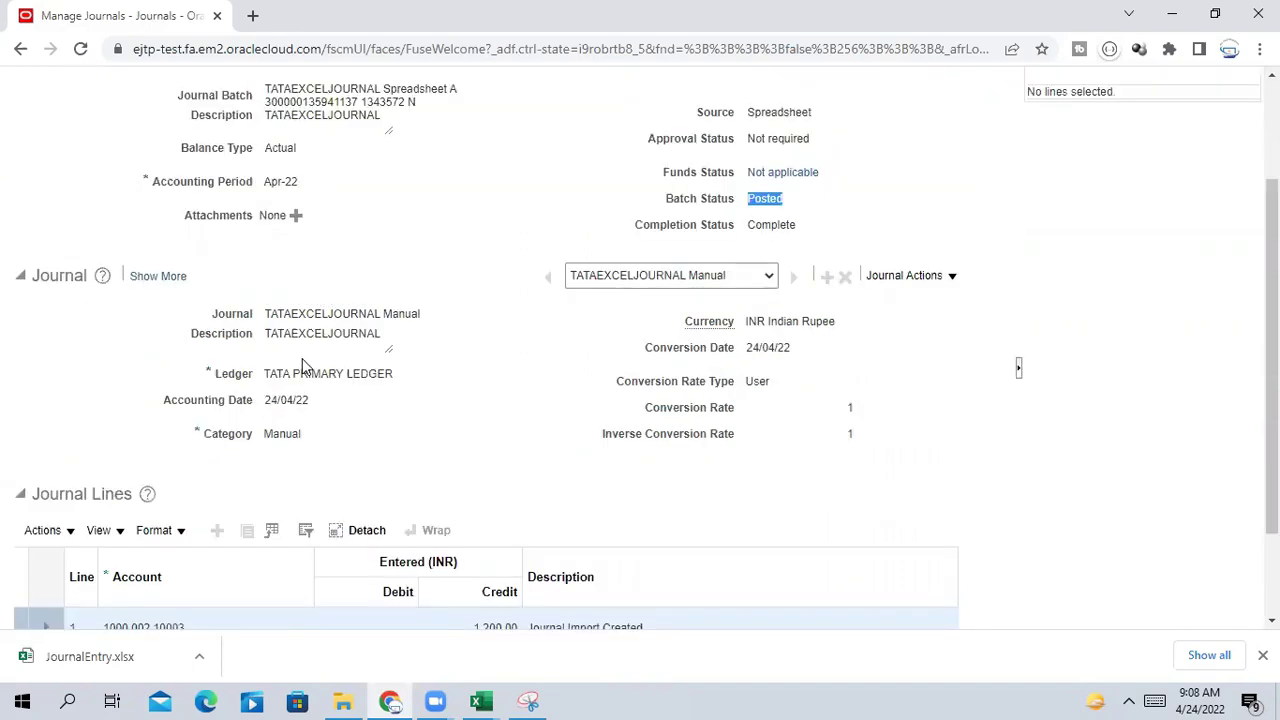
scroll(307, 366, "up", 3)
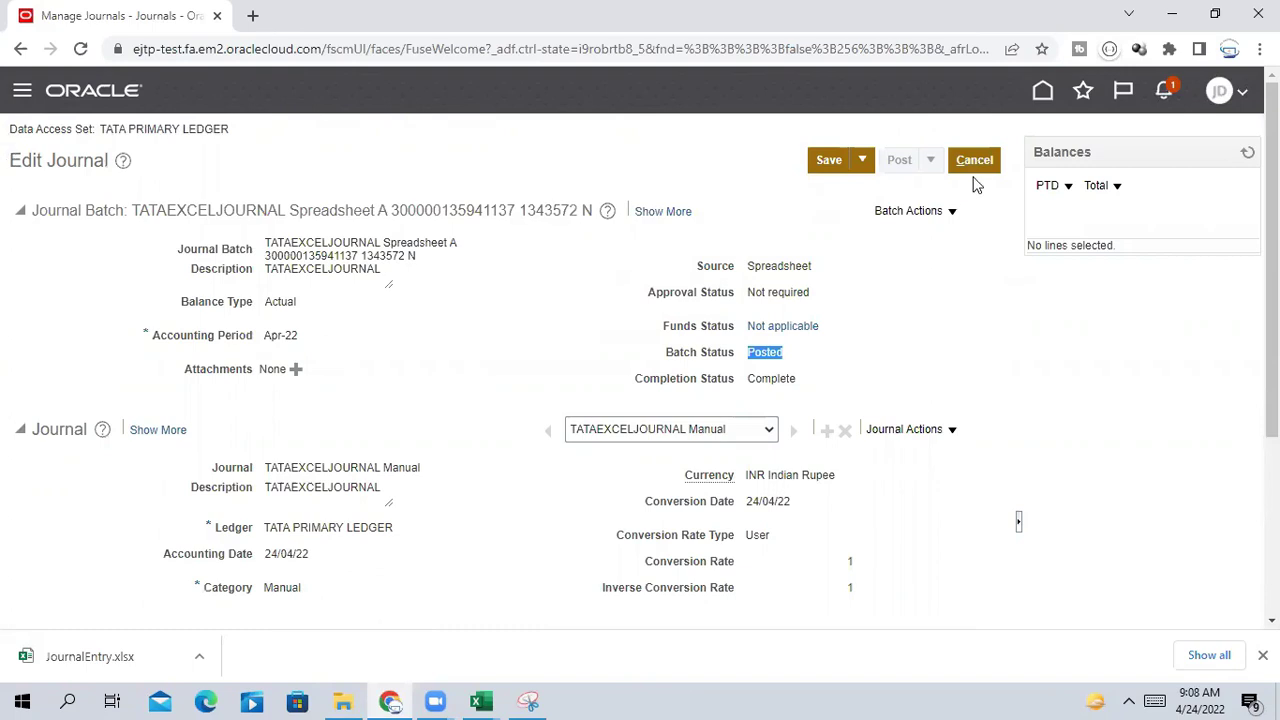
scroll(849, 300, "down", 3)
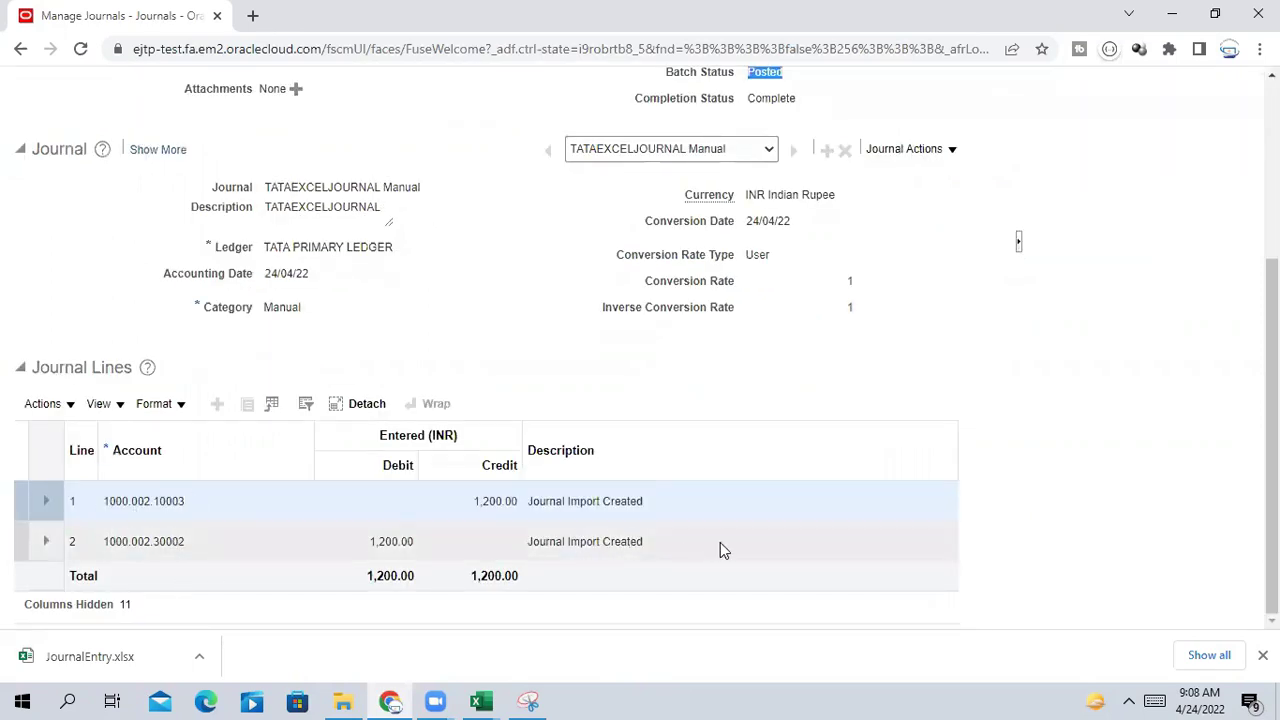
scroll(755, 512, "up", 3)
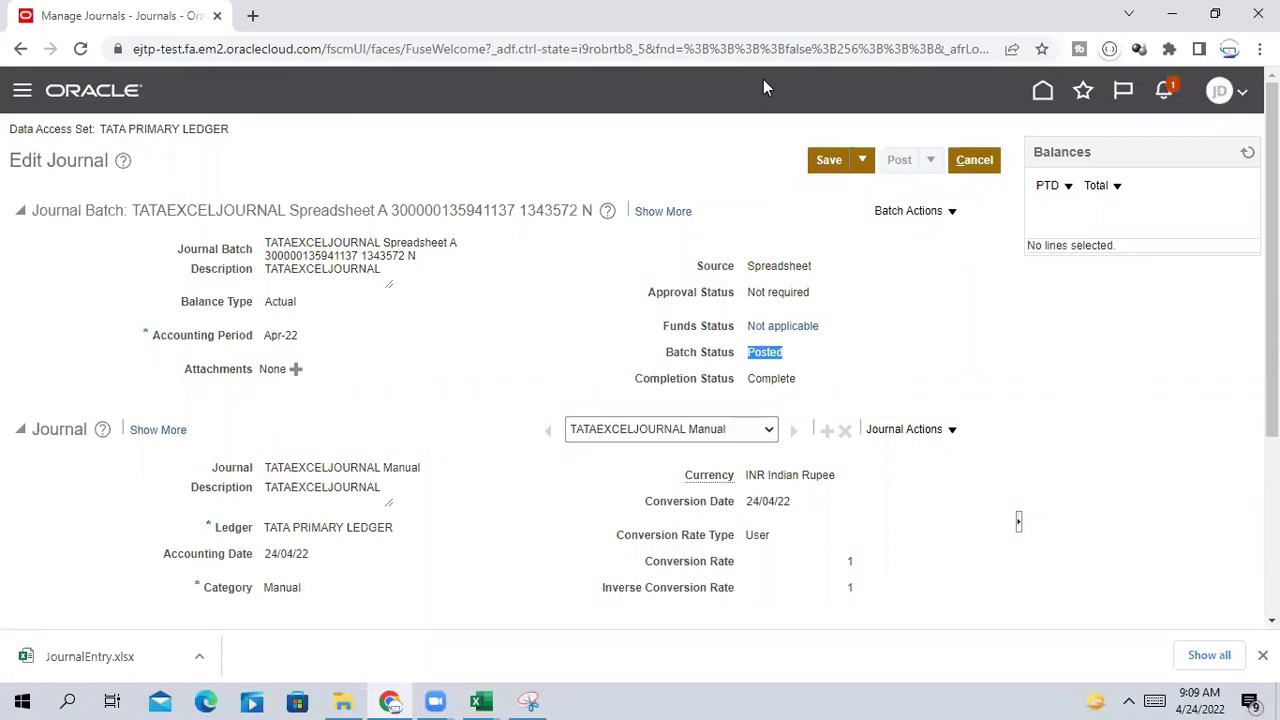
Close the open journal and Manage Journals, and download a new Create Journal in Spreadsheet file from the Journals tasks.
left_click(980, 163)
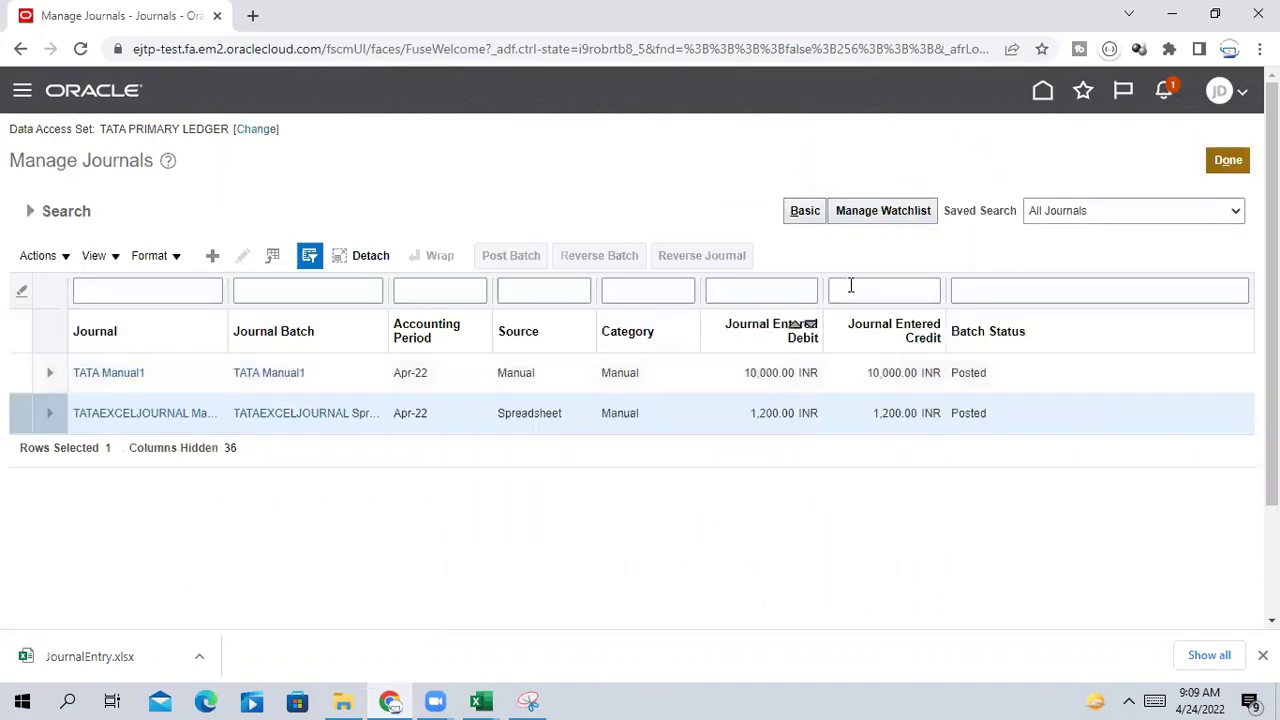
left_click(1218, 172)
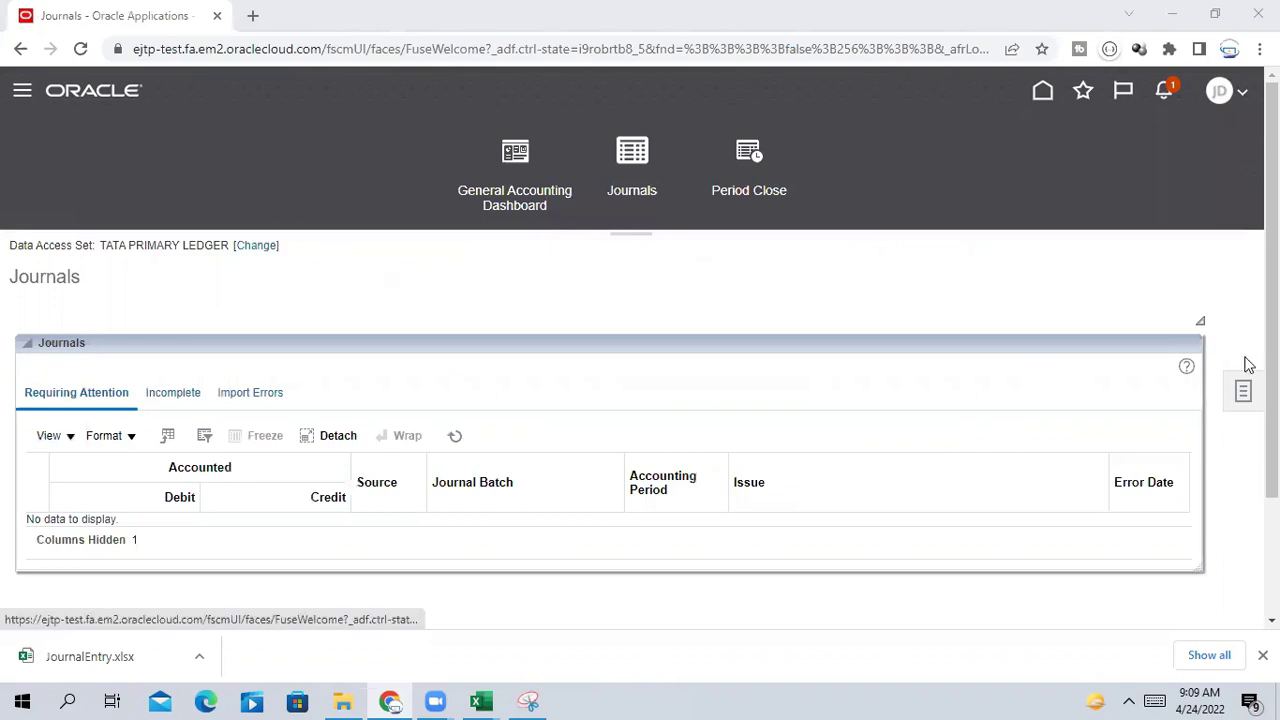
left_click(1243, 391)
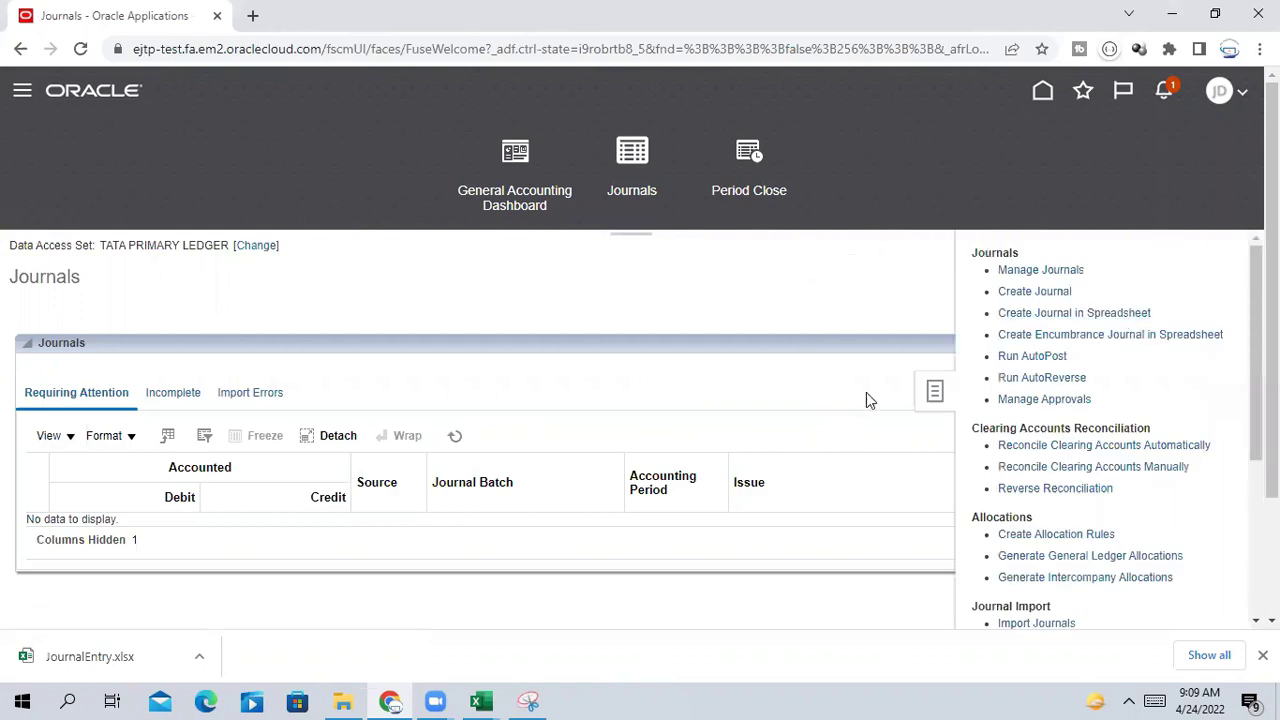
left_click(1050, 316)
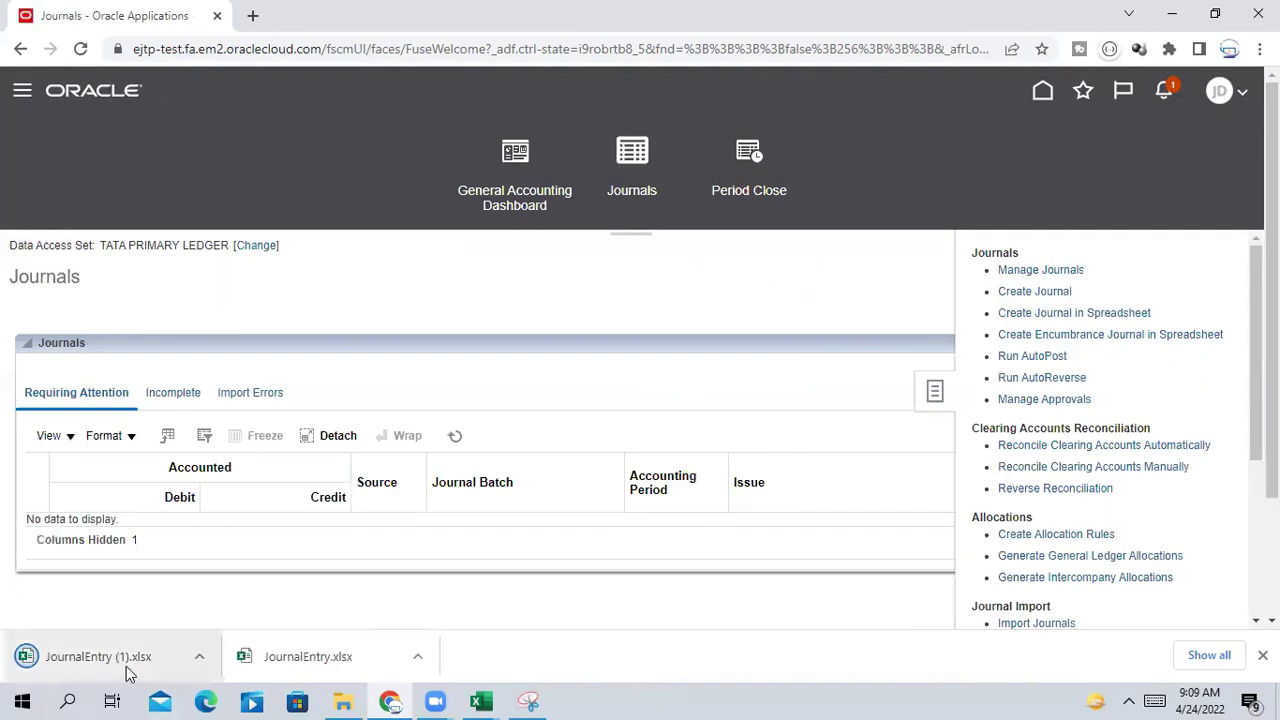
Show the downloaded JournalEntry (1).xlsx in the Downloads folder and open it in Excel.
left_click(200, 660)
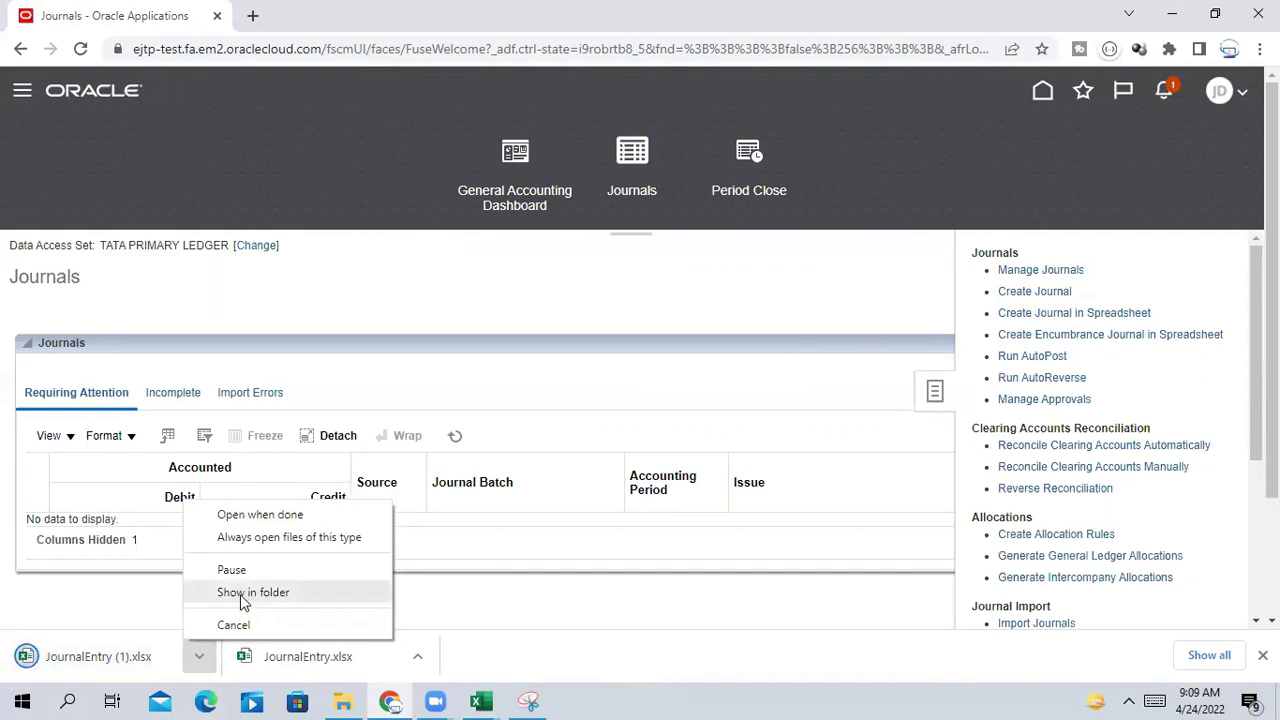
left_click(240, 595)
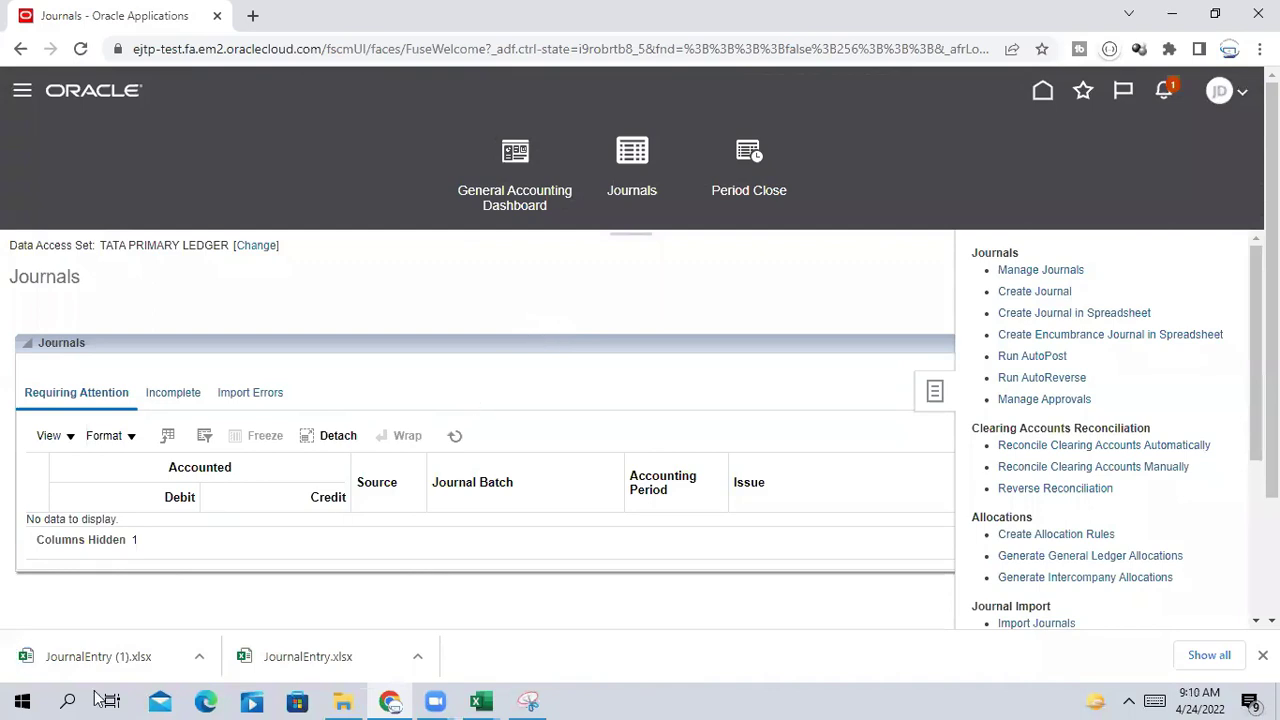
left_click(199, 656)
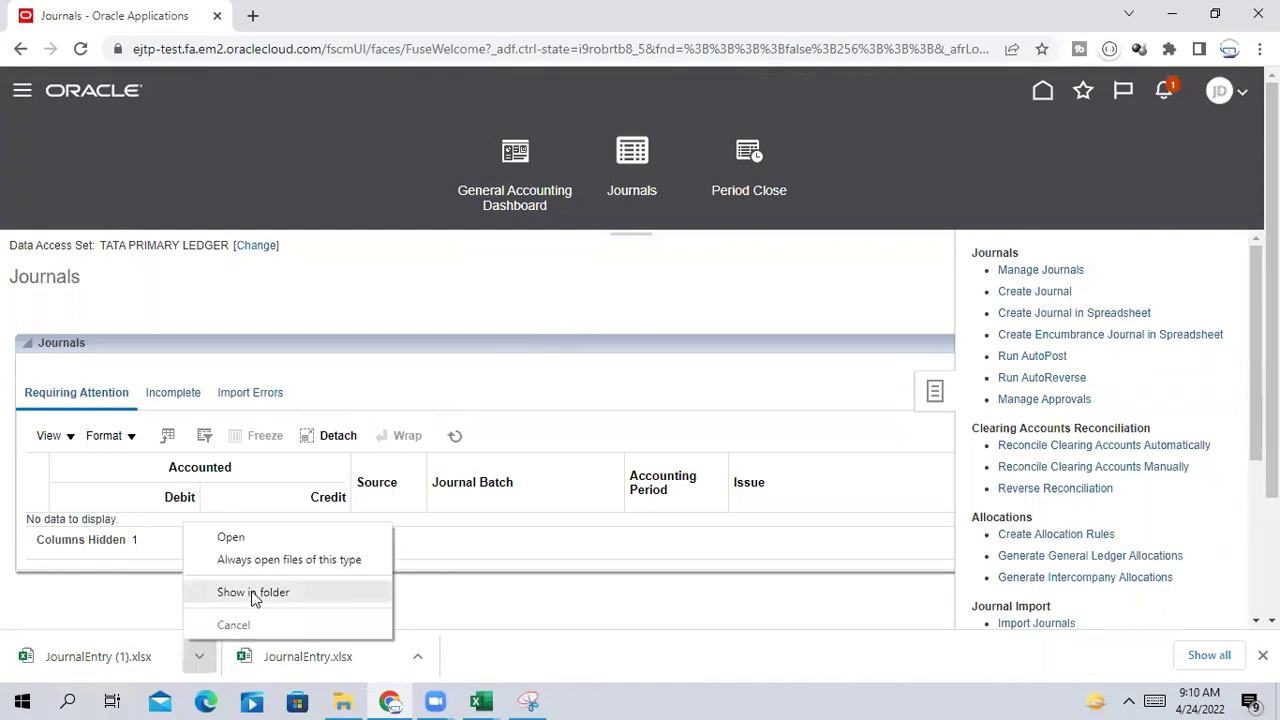
left_click(253, 593)
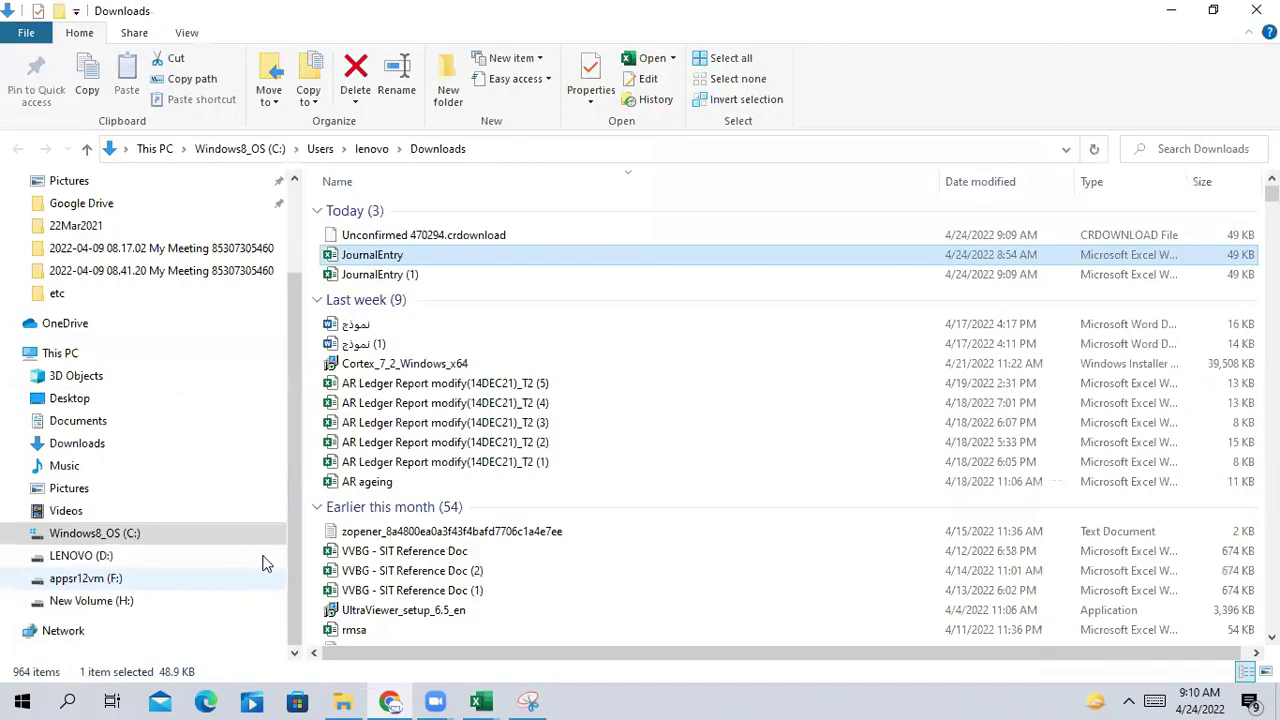
double_click(374, 276)
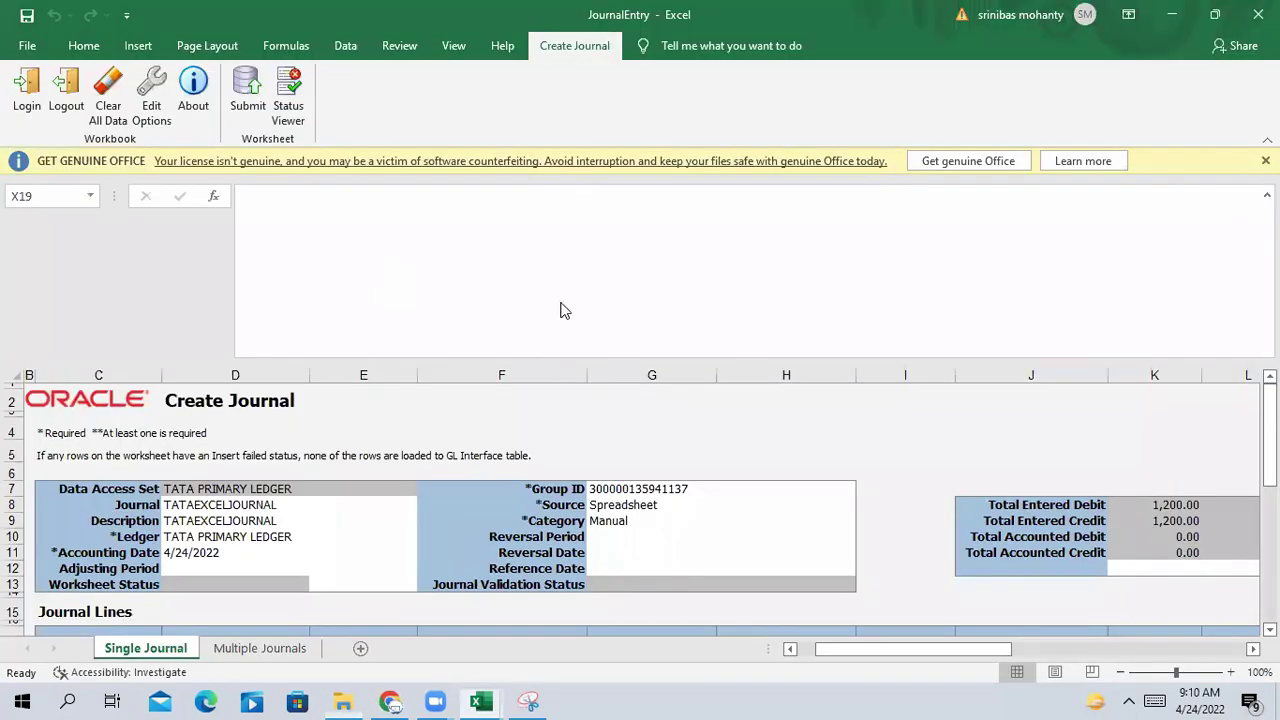
Enable editing in the JournalEntry (1) workbook and cancel its connection to the application server.
double_click(614, 405)
left_click(625, 402)
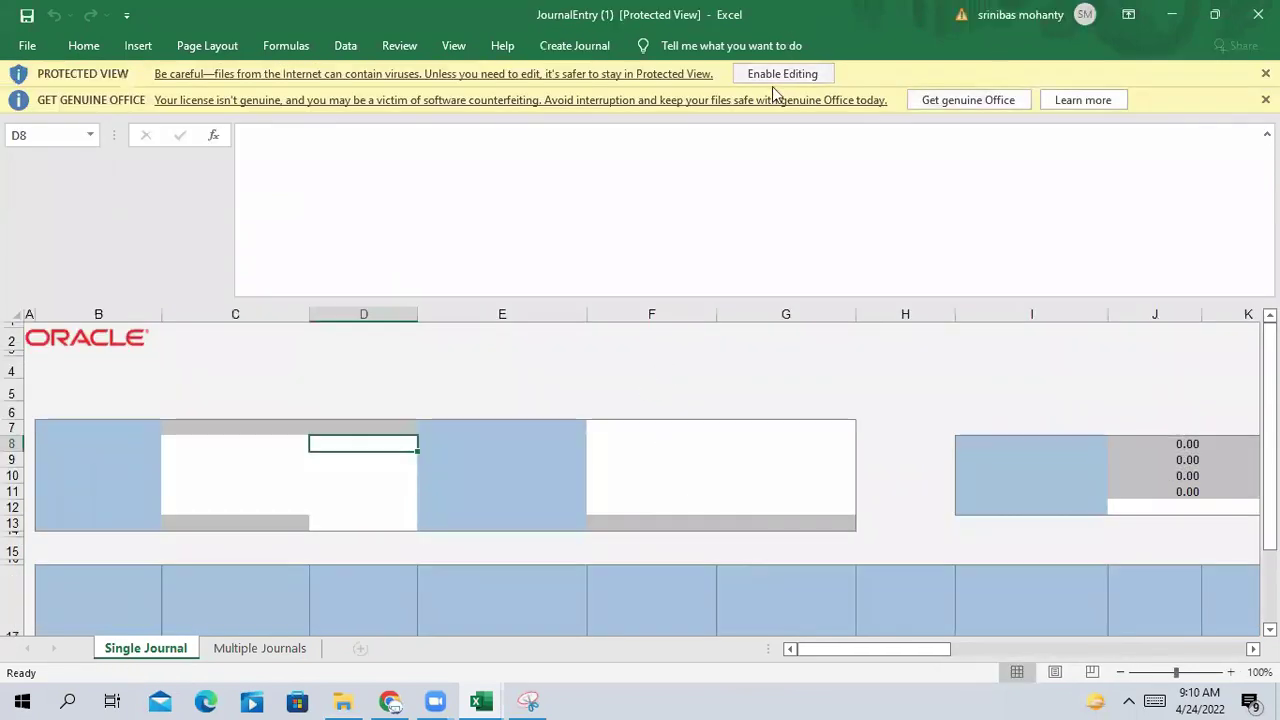
left_click(779, 75)
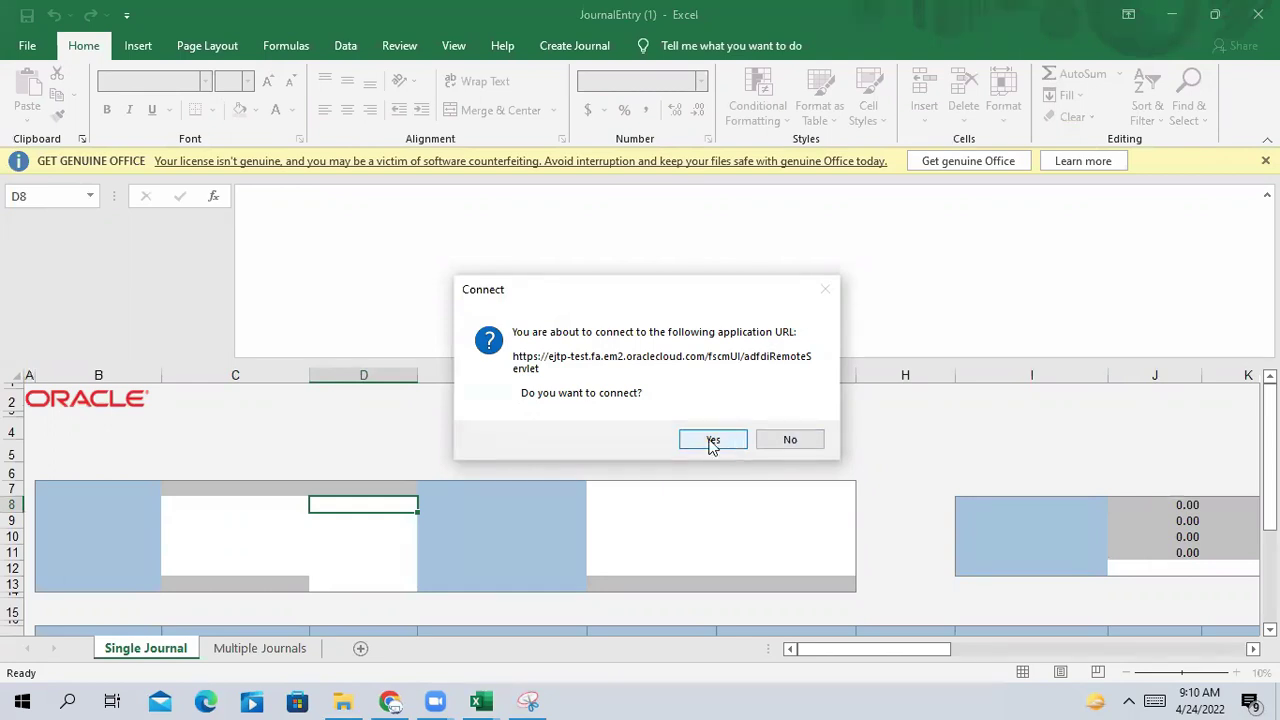
left_click(480, 702)
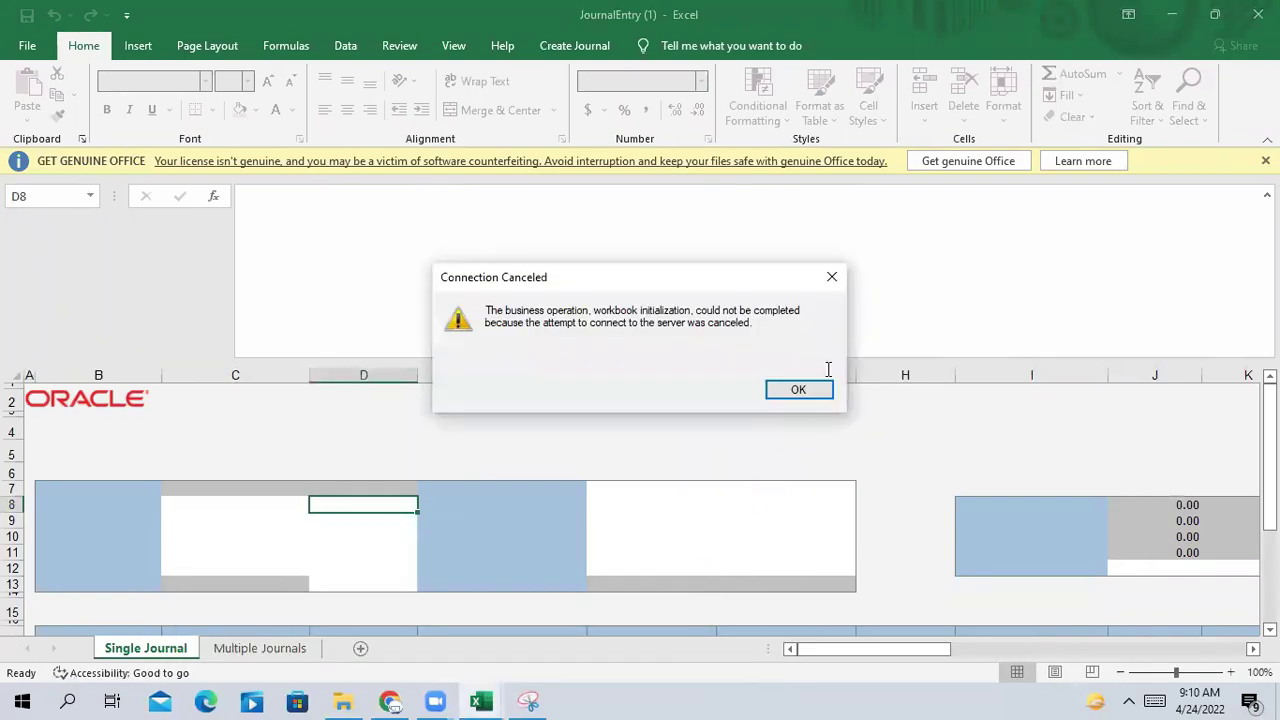
left_click(810, 390)
Switch to the original JournalEntry workbook and review its journal header and the submitted journal lines.
mouse_move(488, 700)
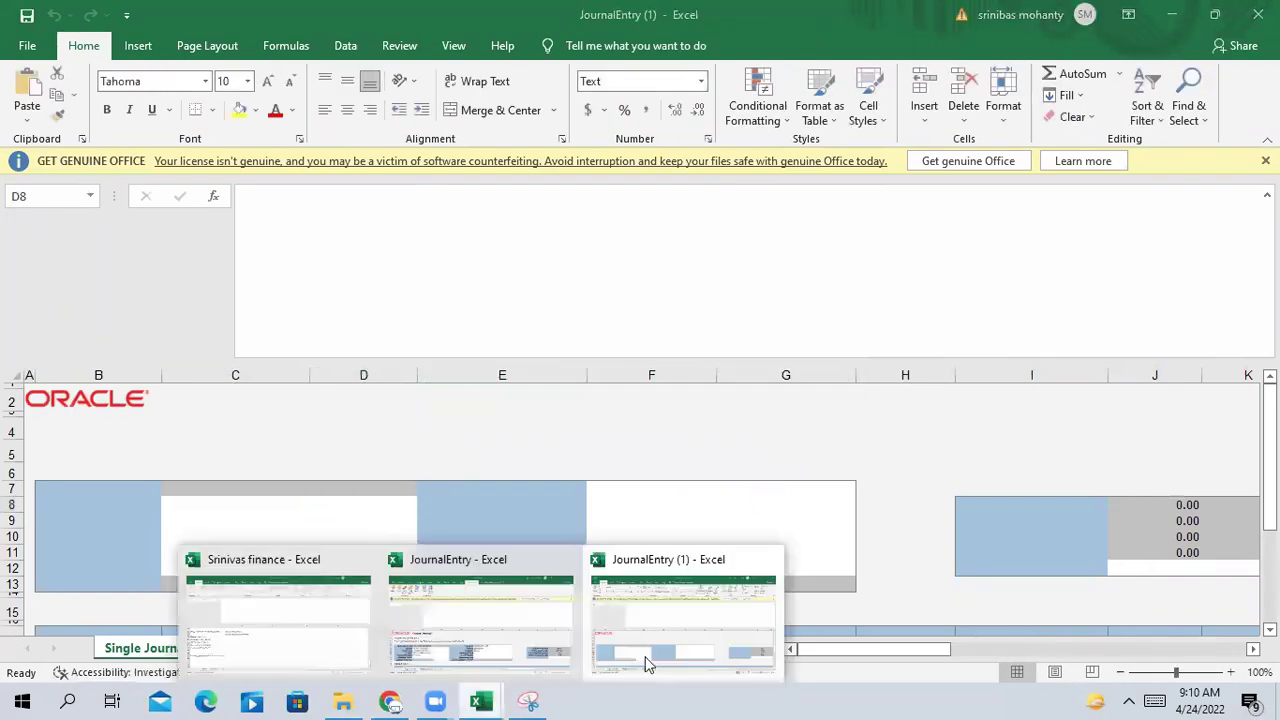
left_click(495, 650)
scroll(363, 507, "down", 3)
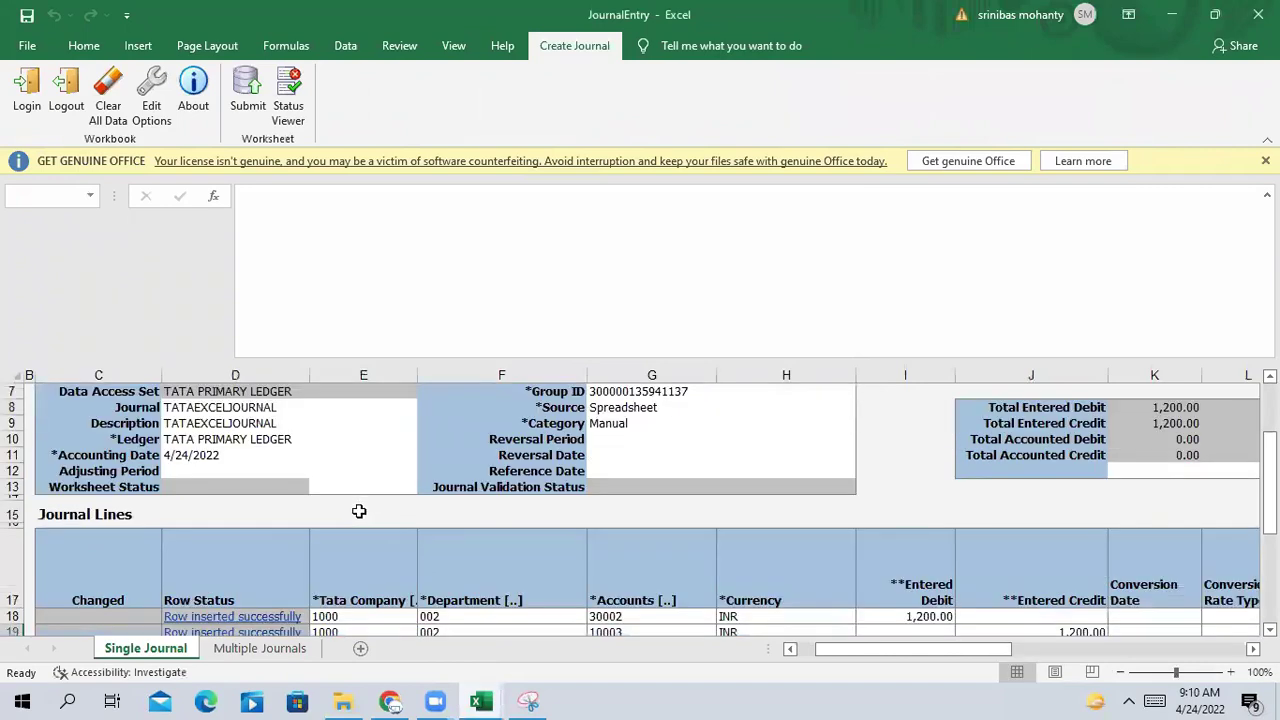
scroll(360, 511, "up", 1)
left_click_drag(185, 403, 790, 600)
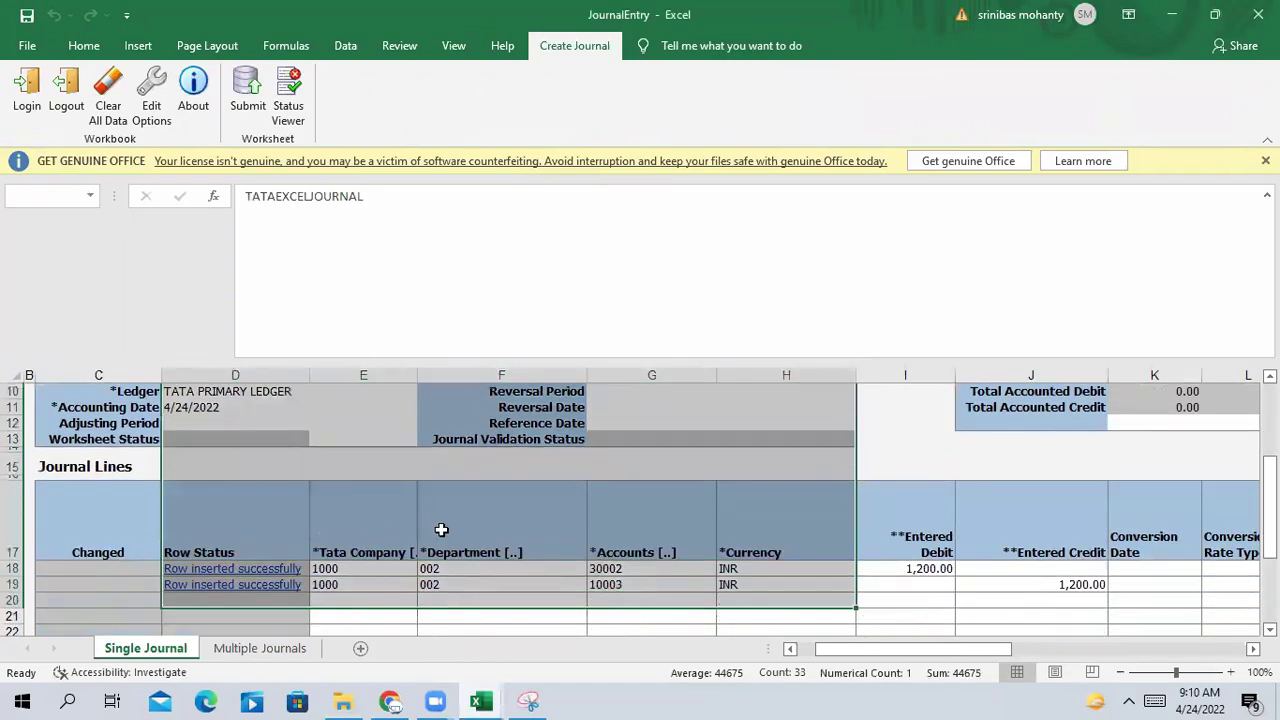
scroll(440, 529, "up", 1)
left_click_drag(286, 390, 1237, 576)
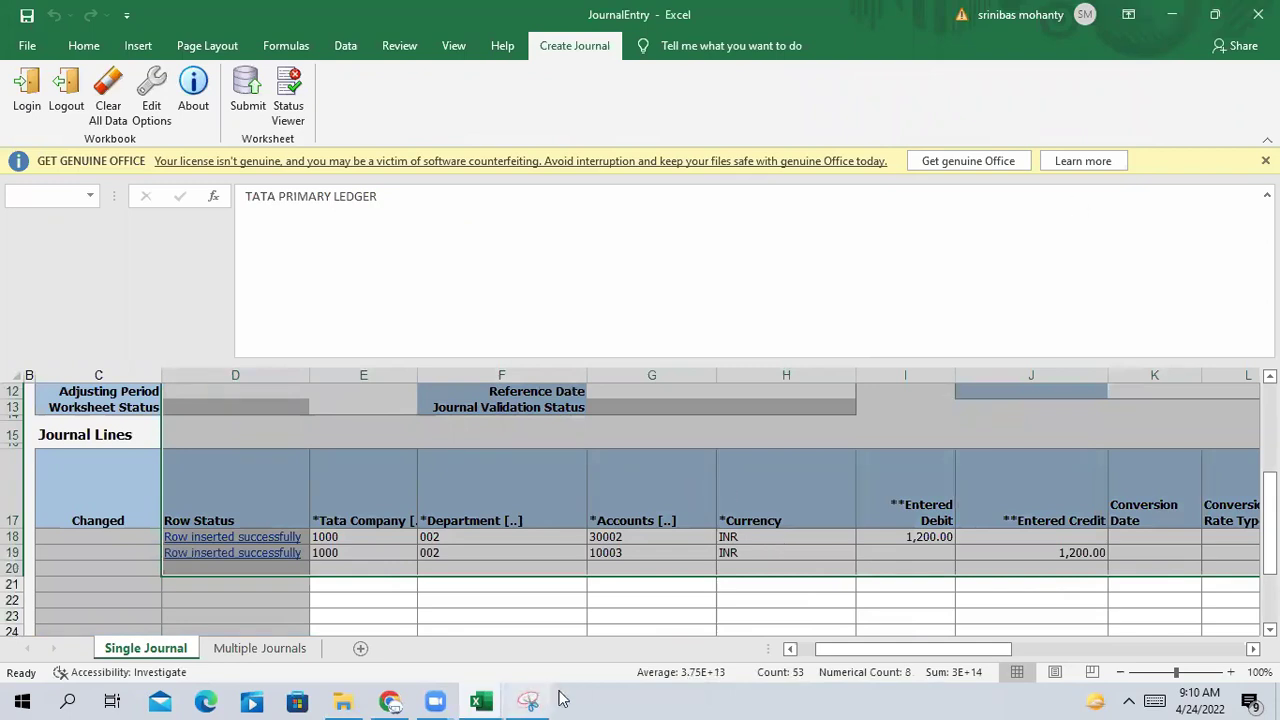
Review the captured Submission Options in Snipping Tool and return to the Journals page in Chrome.
left_click(530, 700)
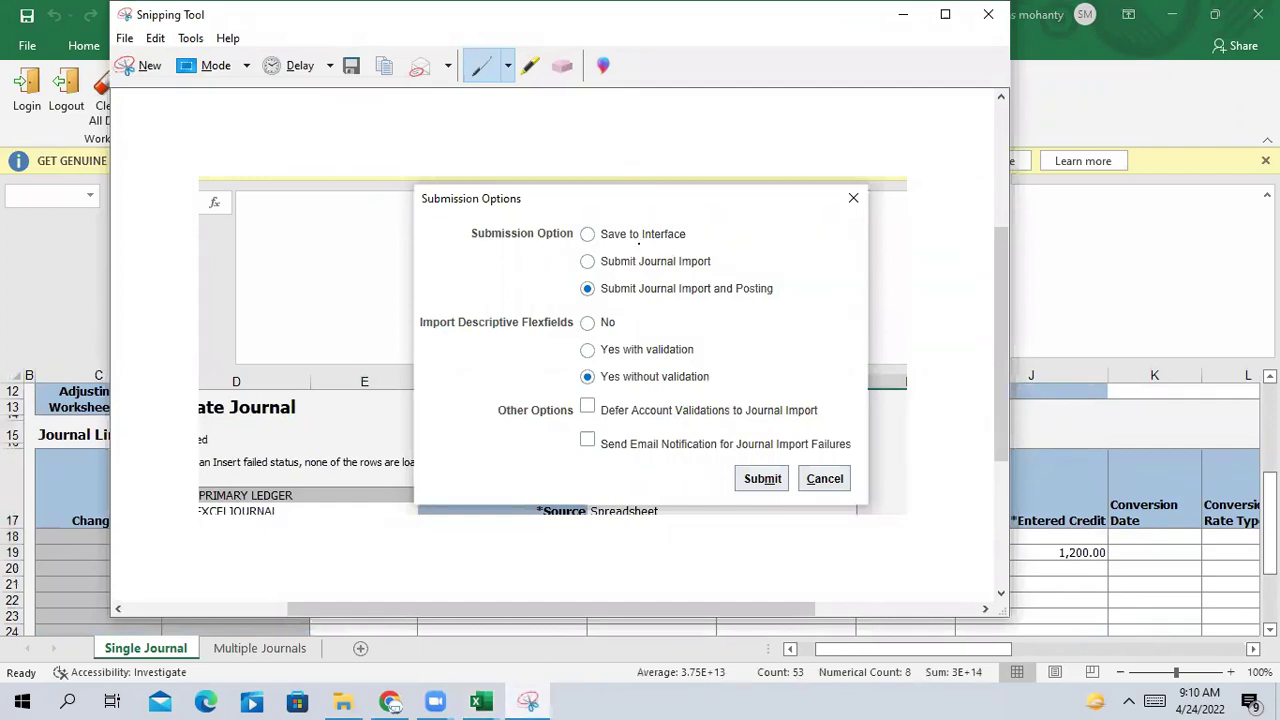
mouse_move(424, 698)
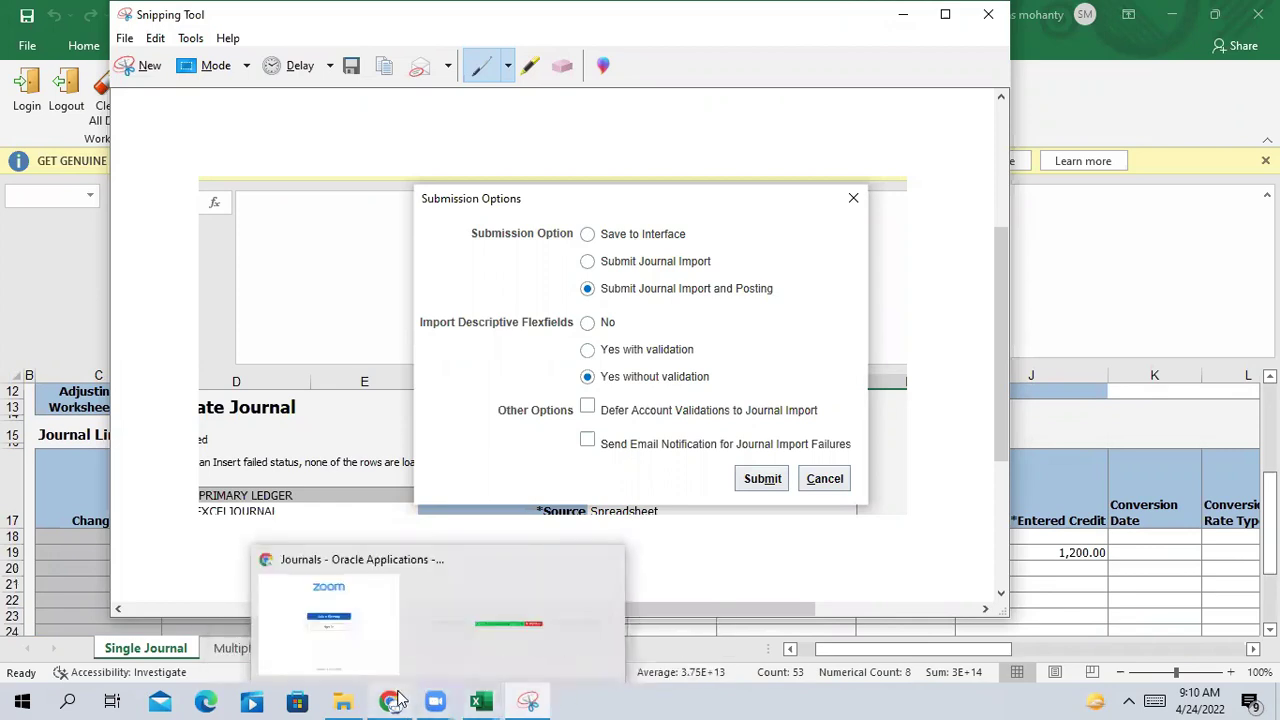
left_click(397, 698)
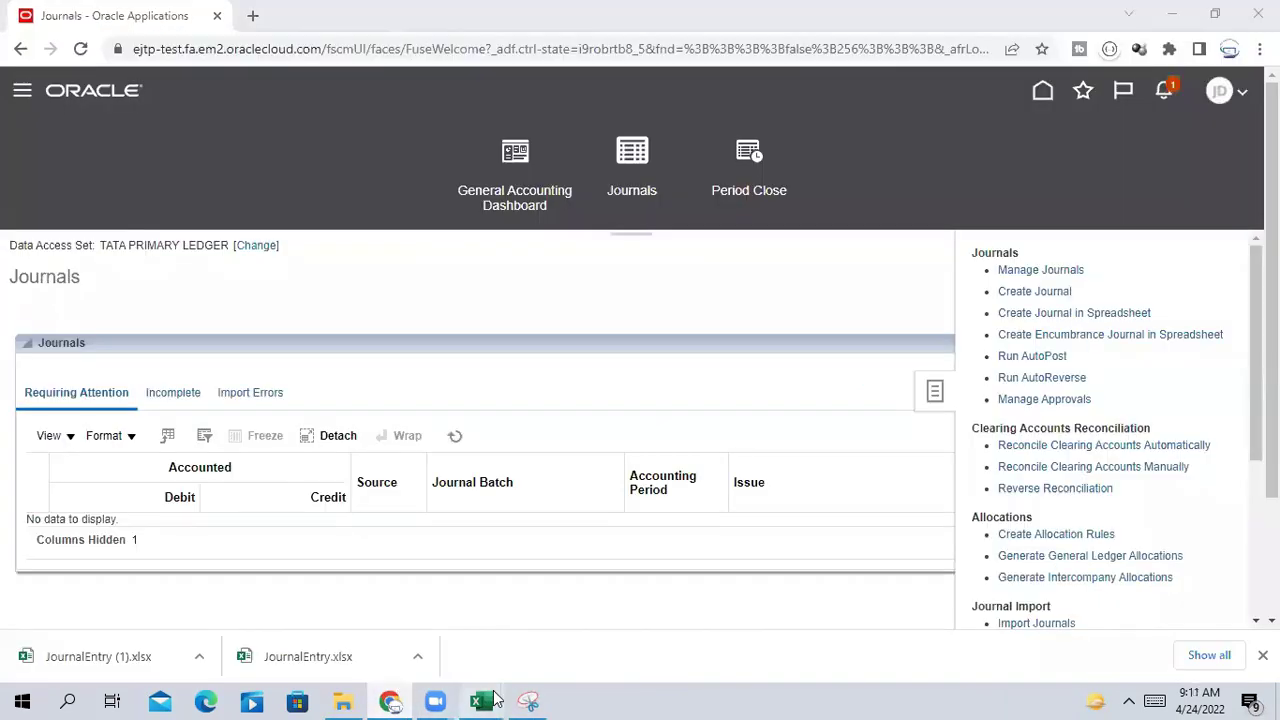
Switch to the finance notes workbook in Excel and enter "Interface table" in cell B97 of Sheet1.
mouse_move(490, 700)
left_click(331, 617)
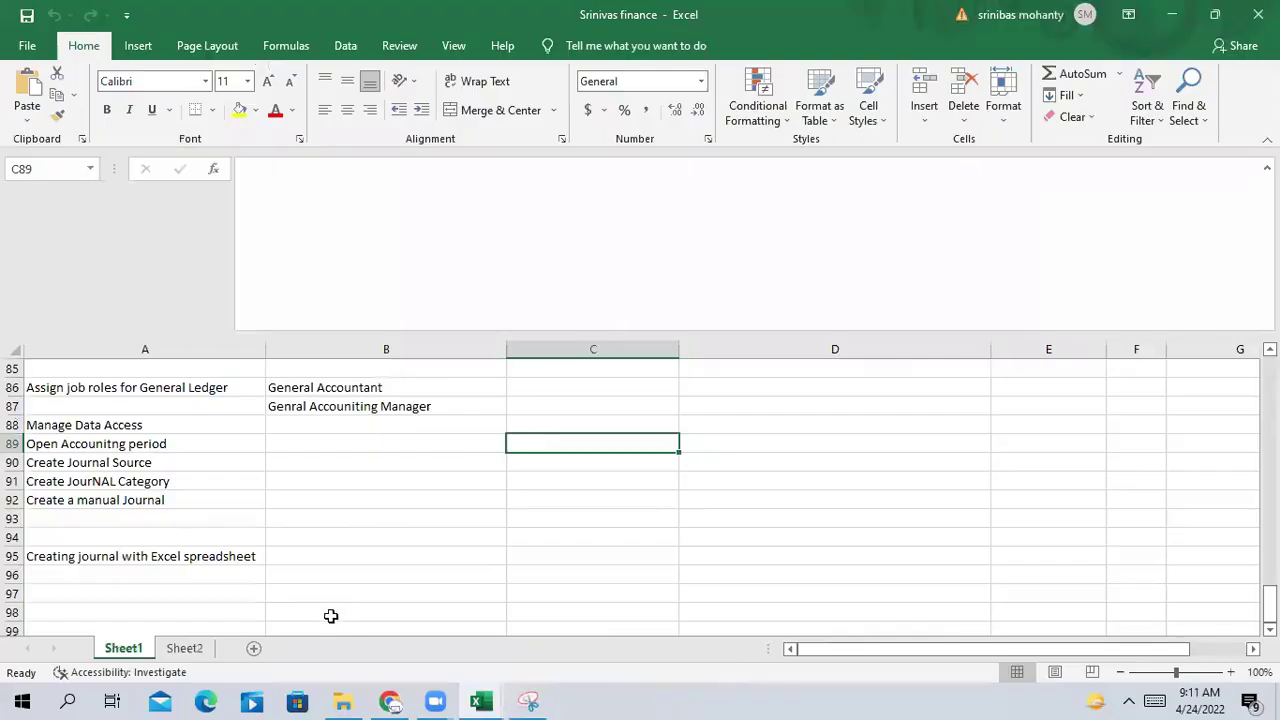
left_click(151, 601)
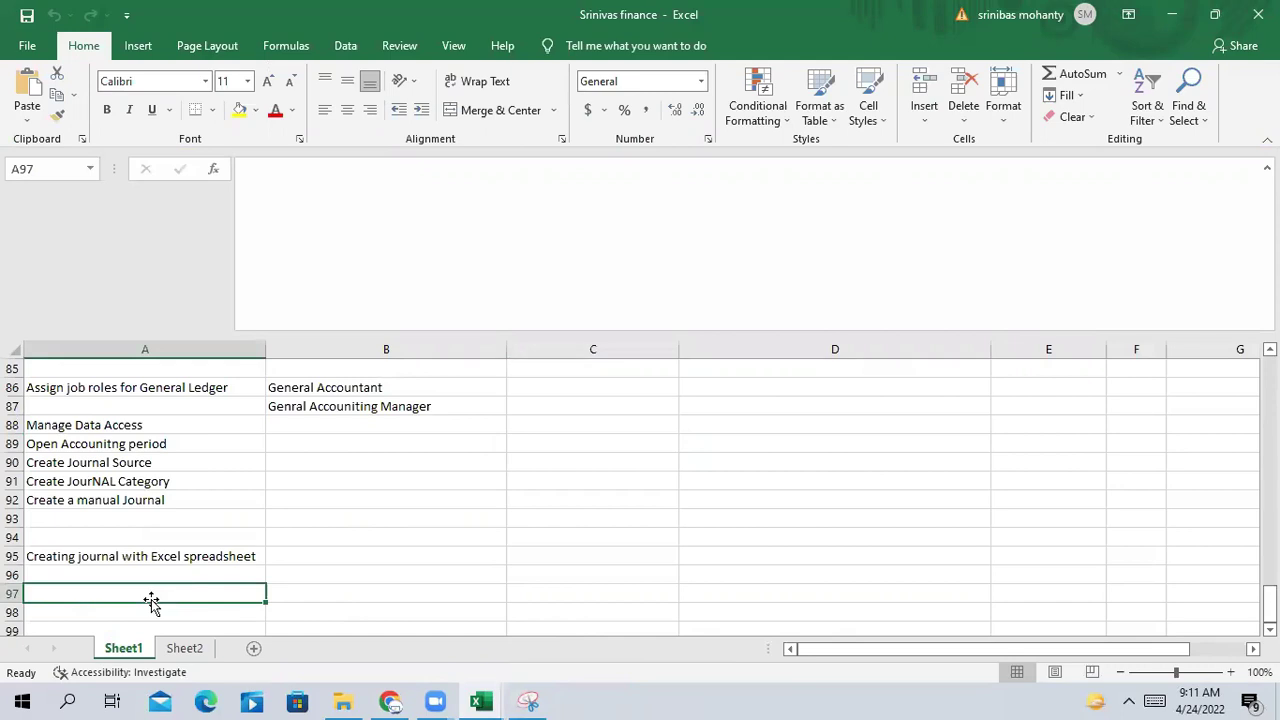
key("Right")
key("Right")
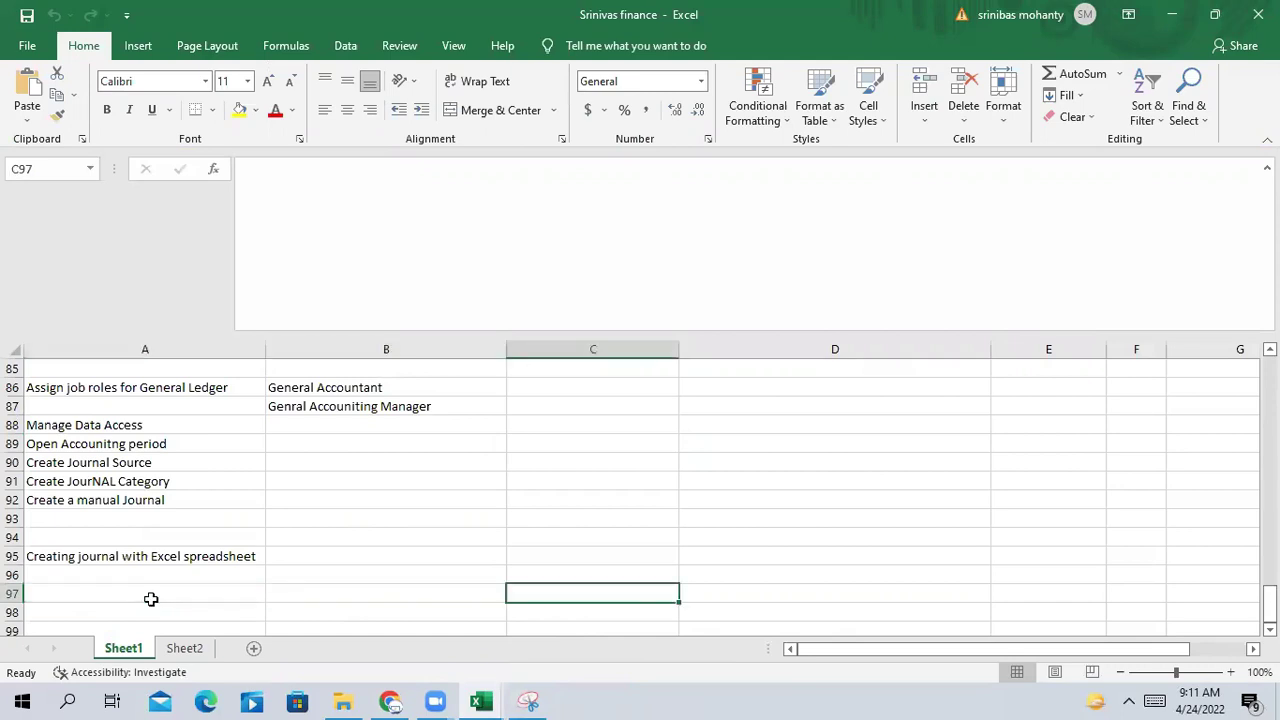
key("Left")
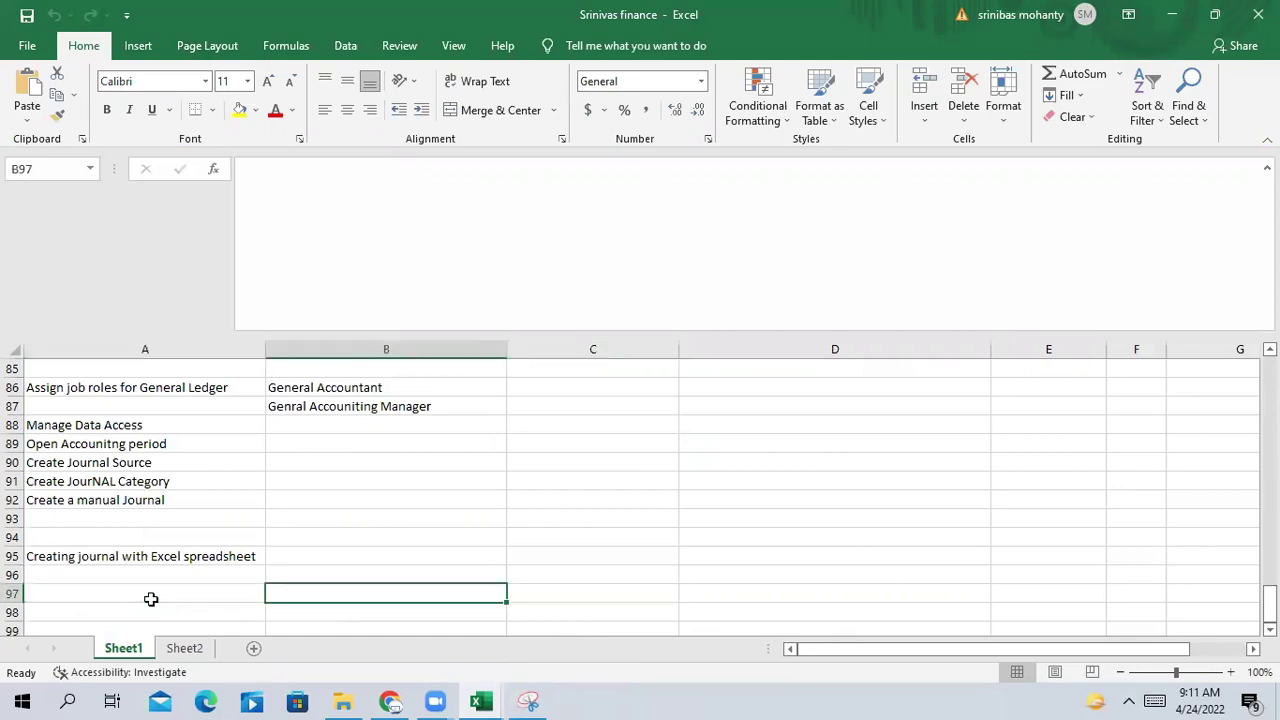
type("invoi")
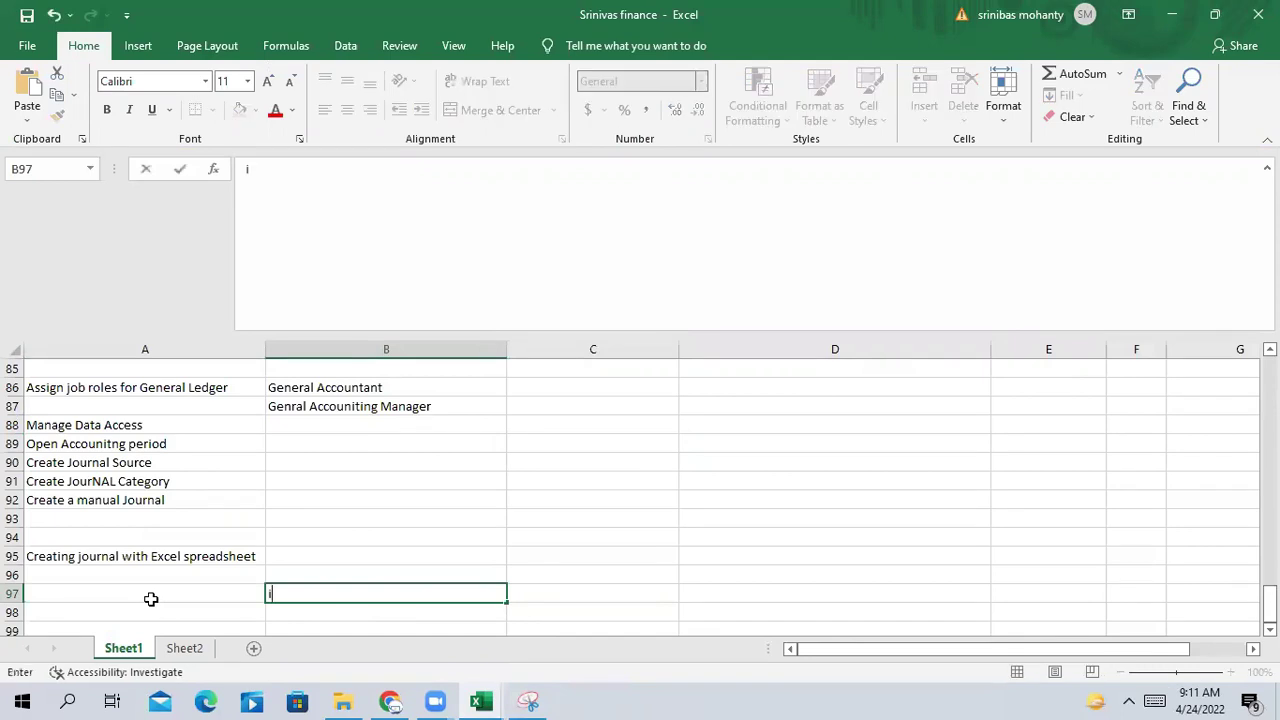
key("BackSpace")
key("BackSpace")
key("BackSpace")
key("BackSpace")
key("BackSpace")
type("Interface table")
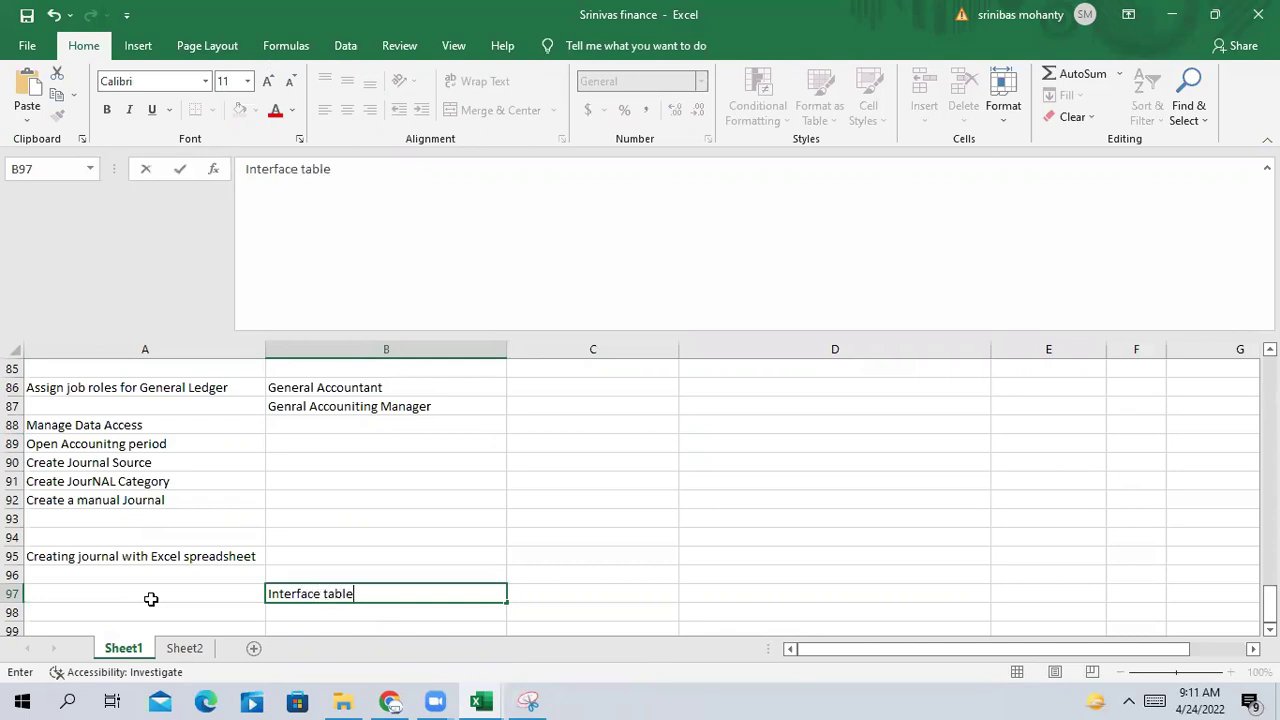
key("Return")
Enter "Base Table" in cell B98, below the Interface table note.
type("Base T")
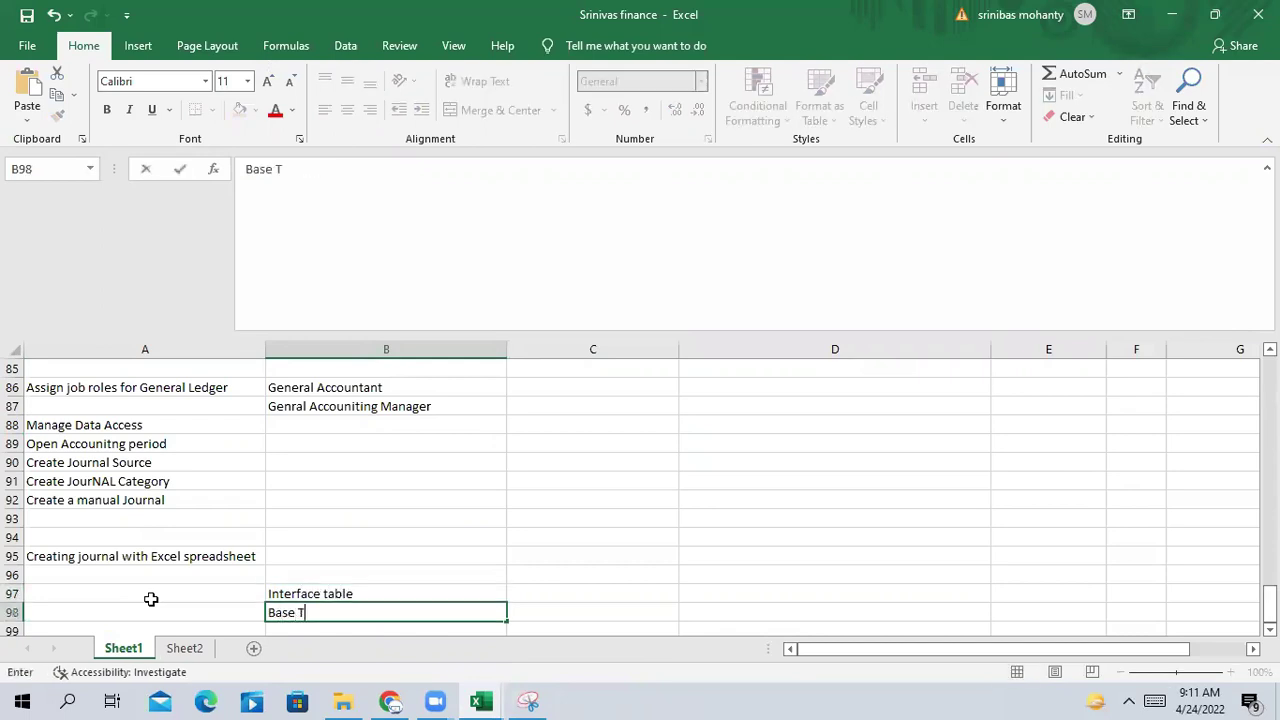
type("able")
key("Return")
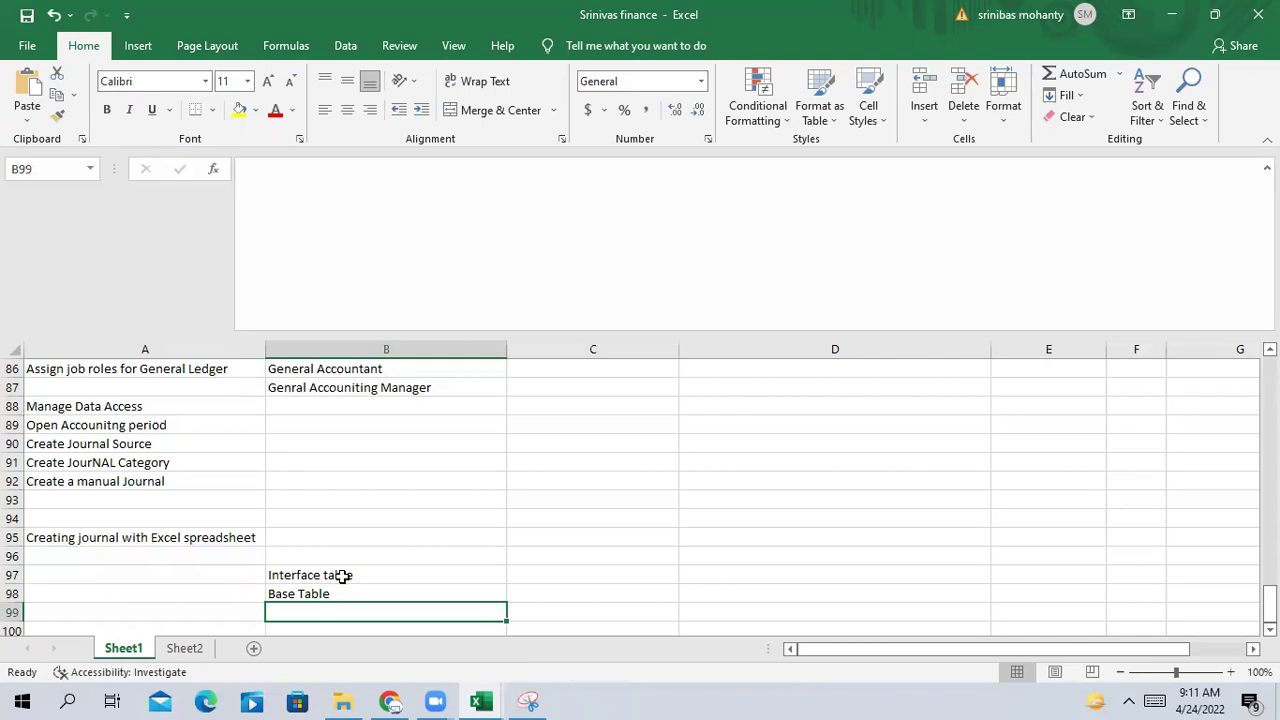
Compare the Interface table and Base Table notes with the submission options captured in Snipping Tool.
left_click(397, 575)
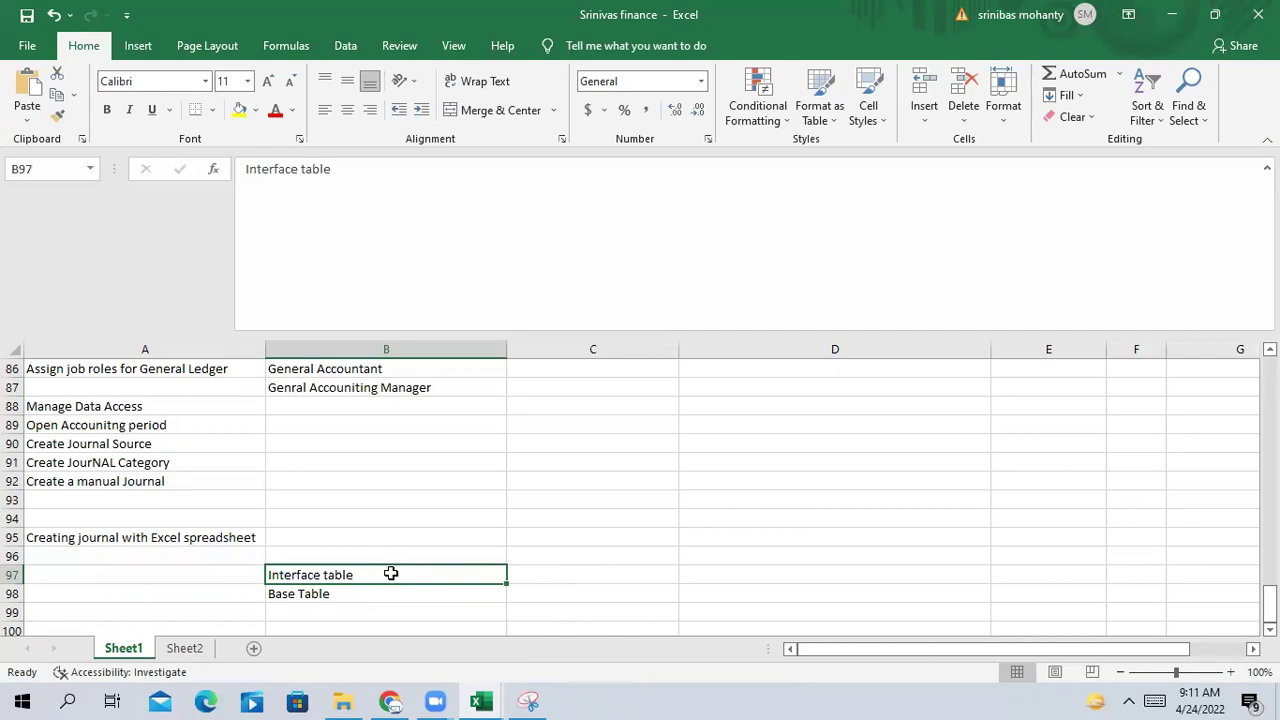
left_click(340, 596)
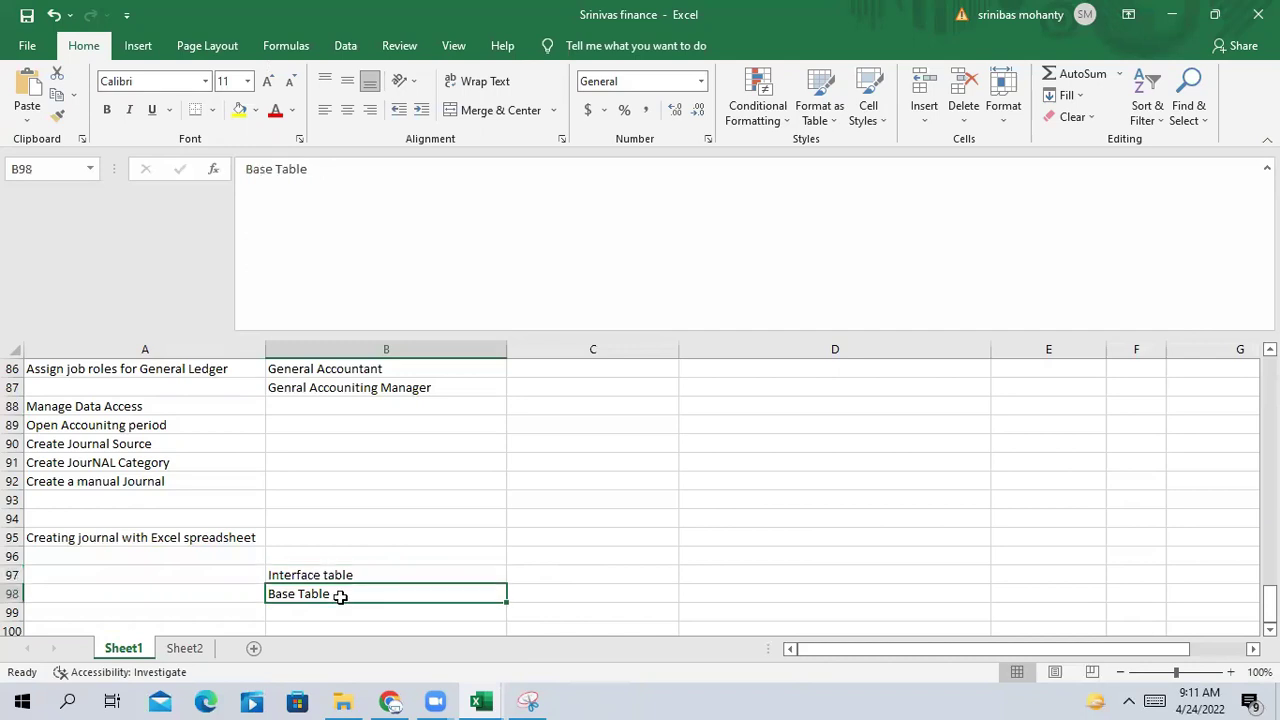
left_click(520, 698)
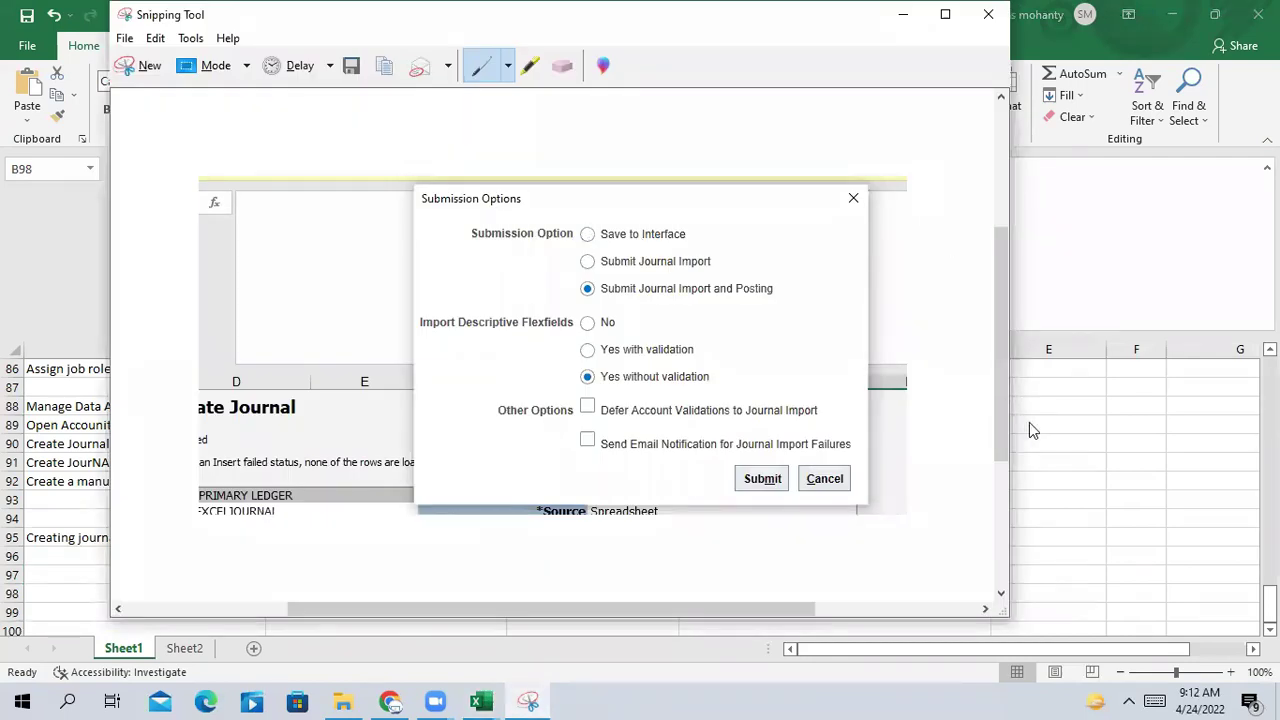
key("alt+Tab")
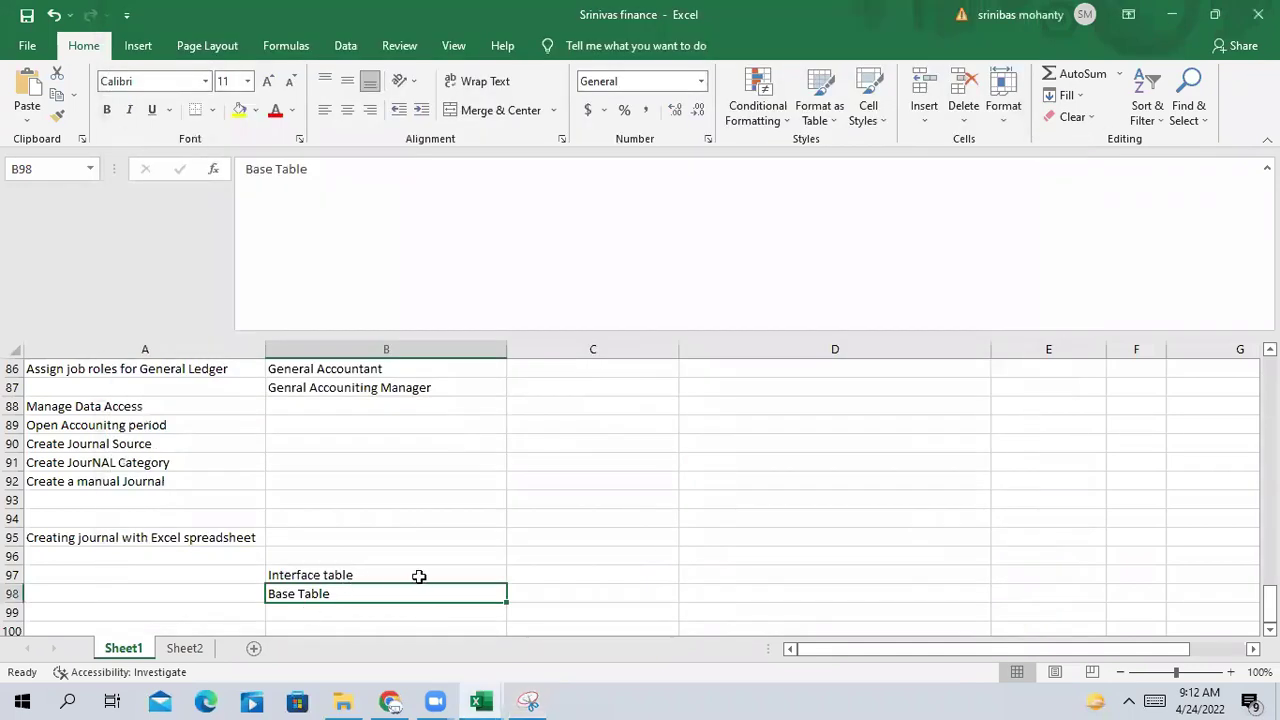
left_click(555, 572)
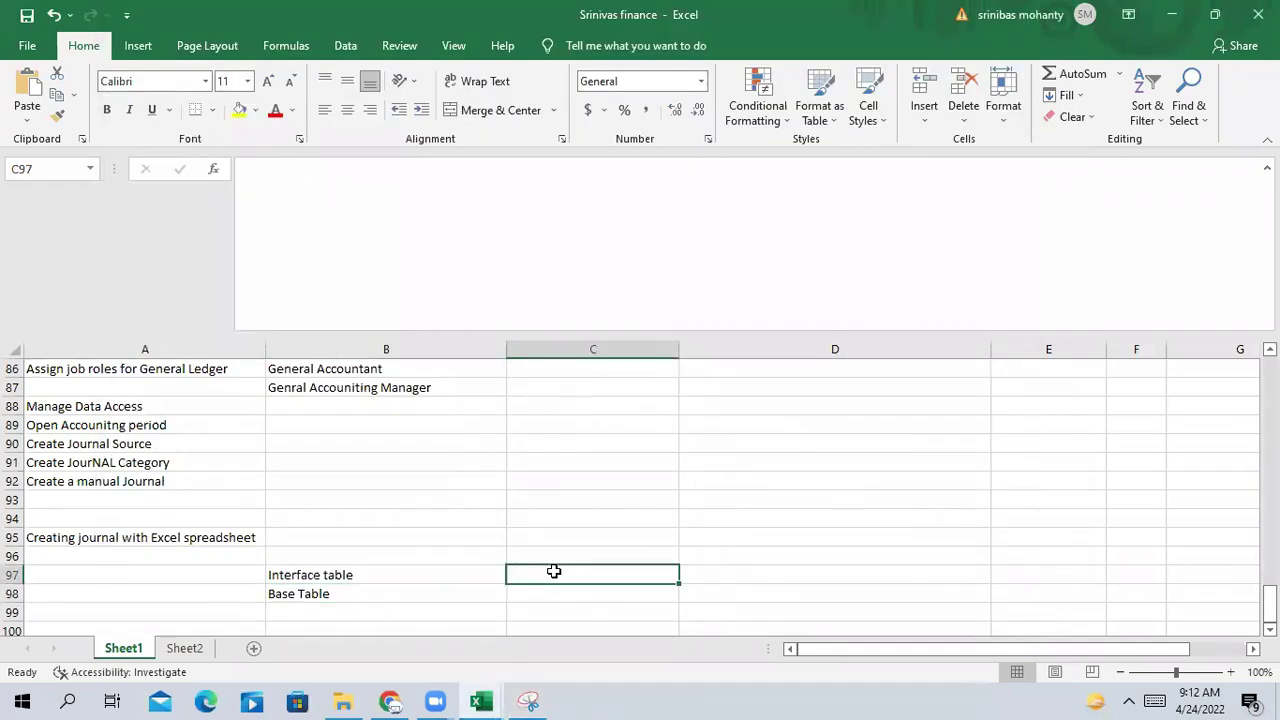
left_click(287, 607)
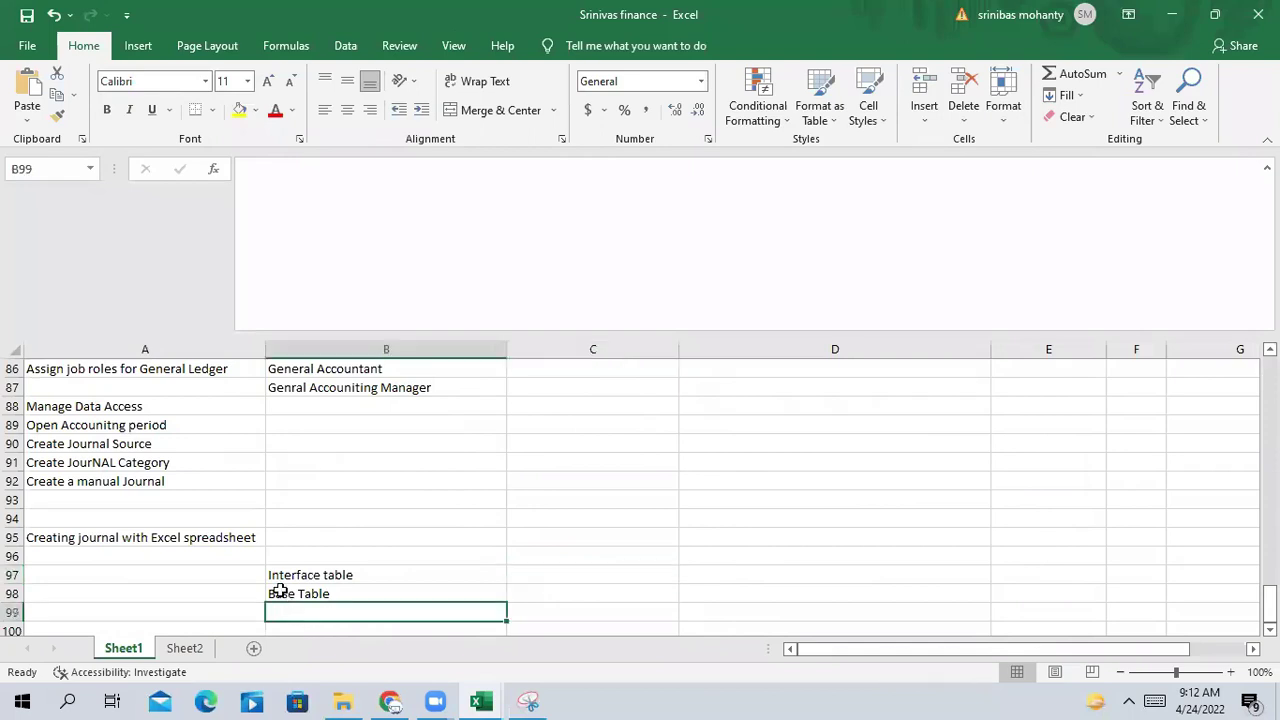
left_click(280, 591)
left_click(289, 607)
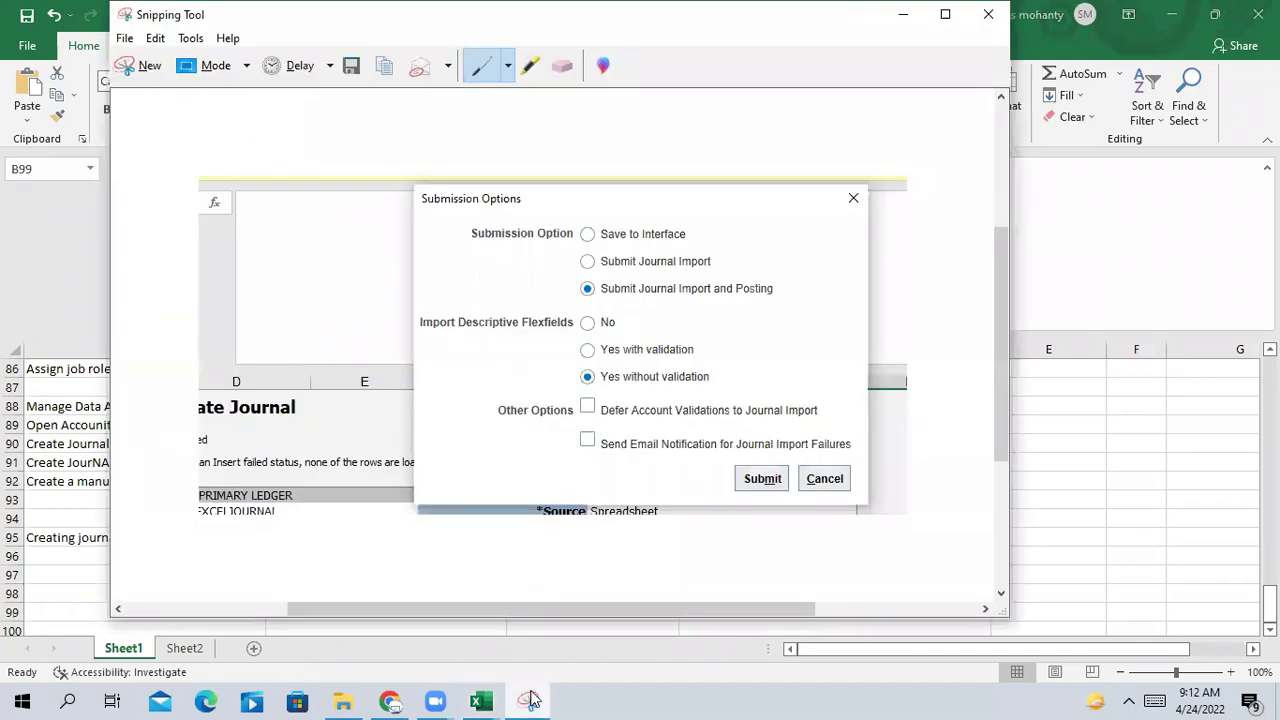
left_click(530, 701)
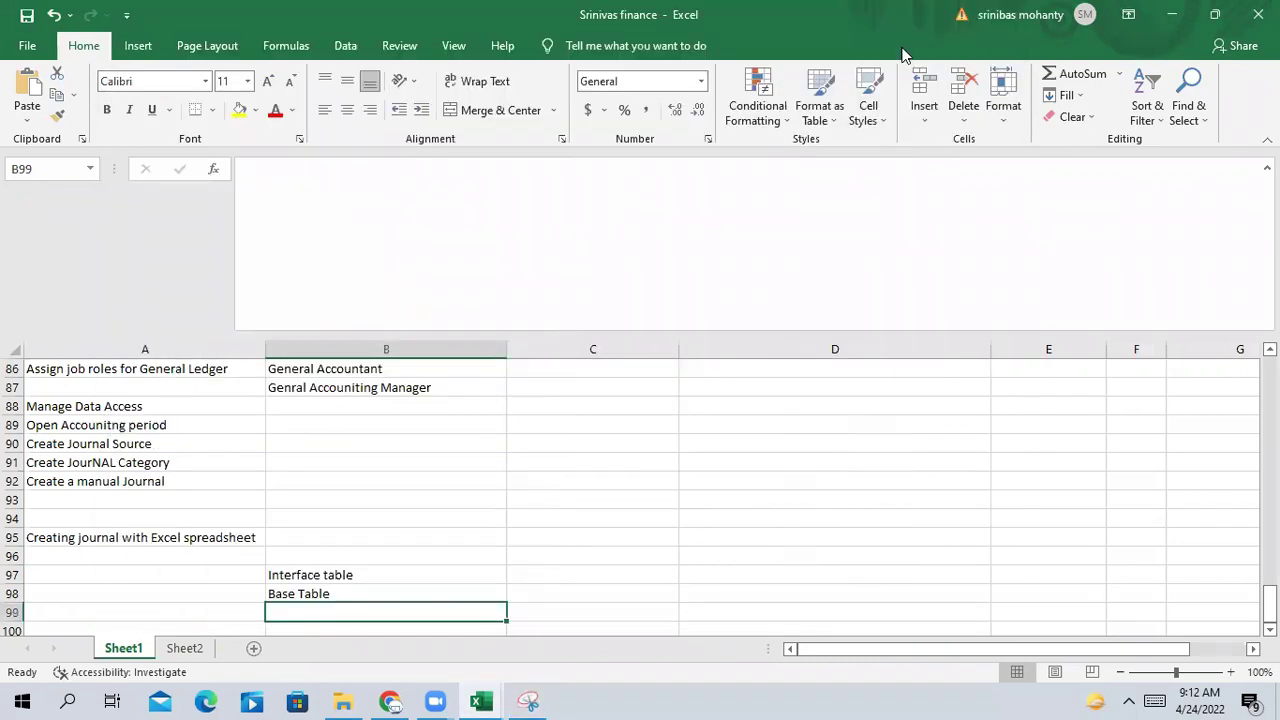
Examine the Interface table and Base Table notes in cells B97 and B98 of Sheet1 in the finance notes workbook.
left_click(903, 15)
left_click(353, 576)
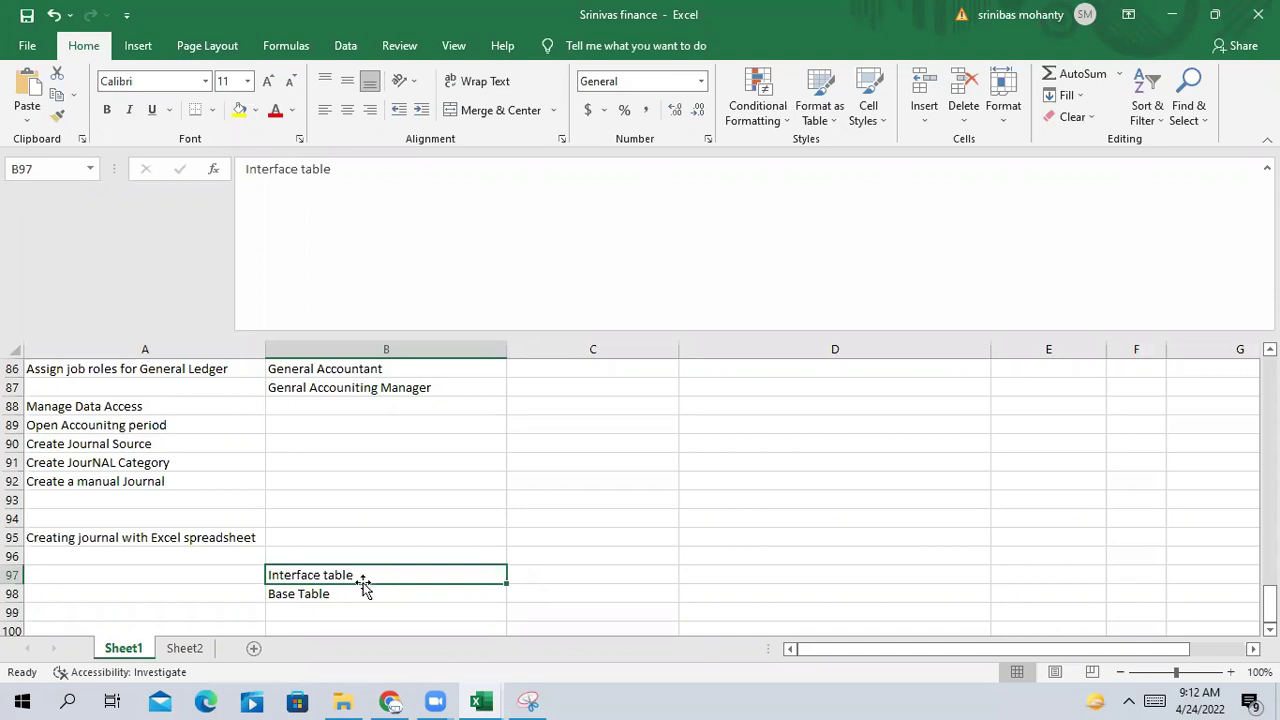
left_click(330, 594)
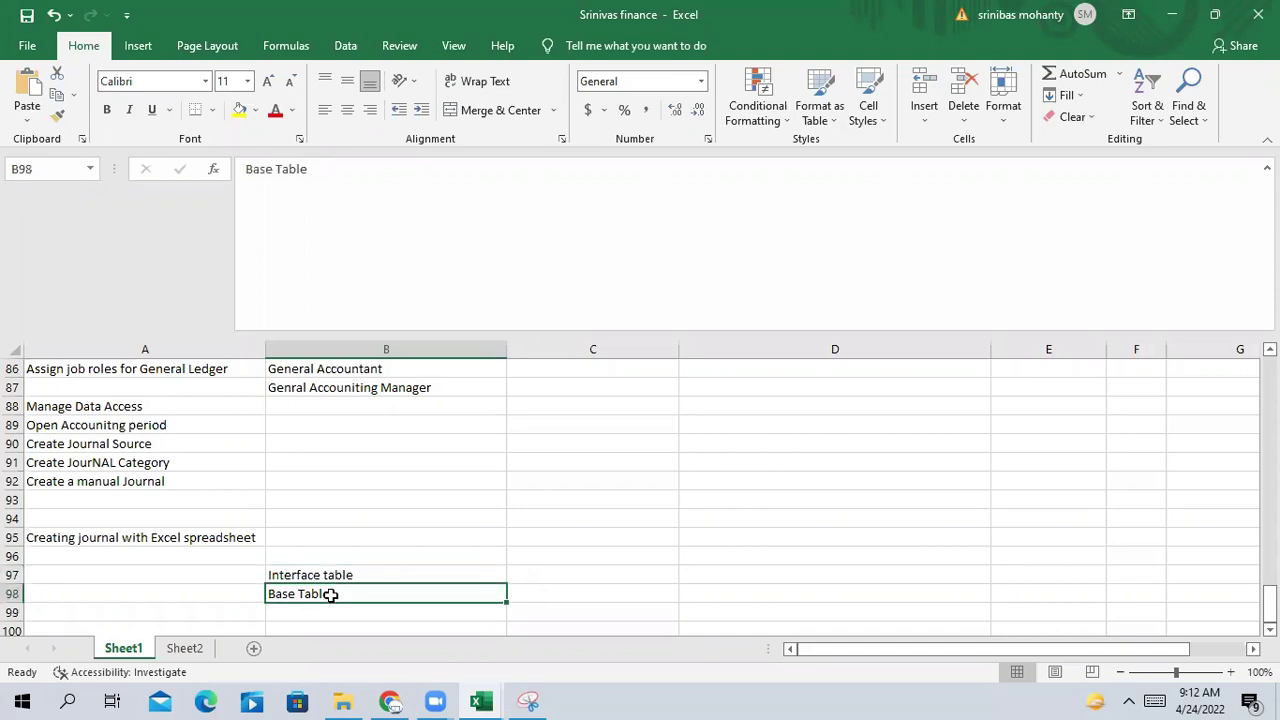
left_click(582, 597)
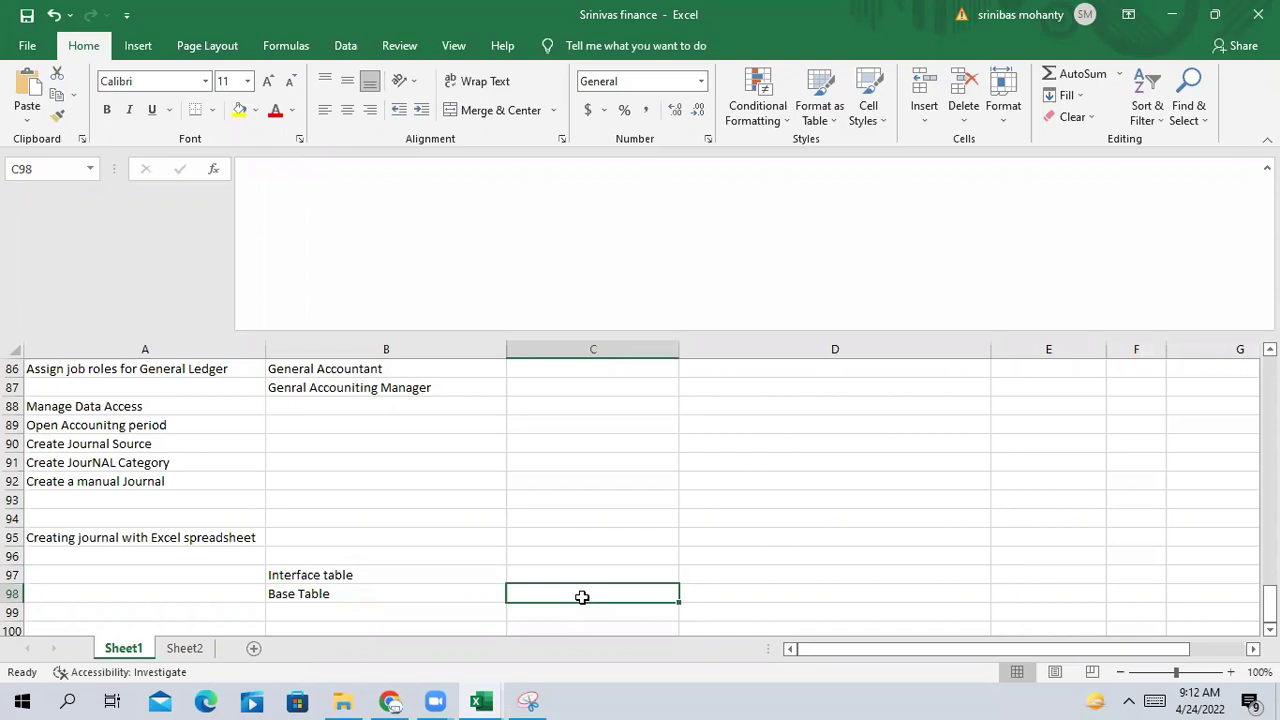
left_click(314, 594)
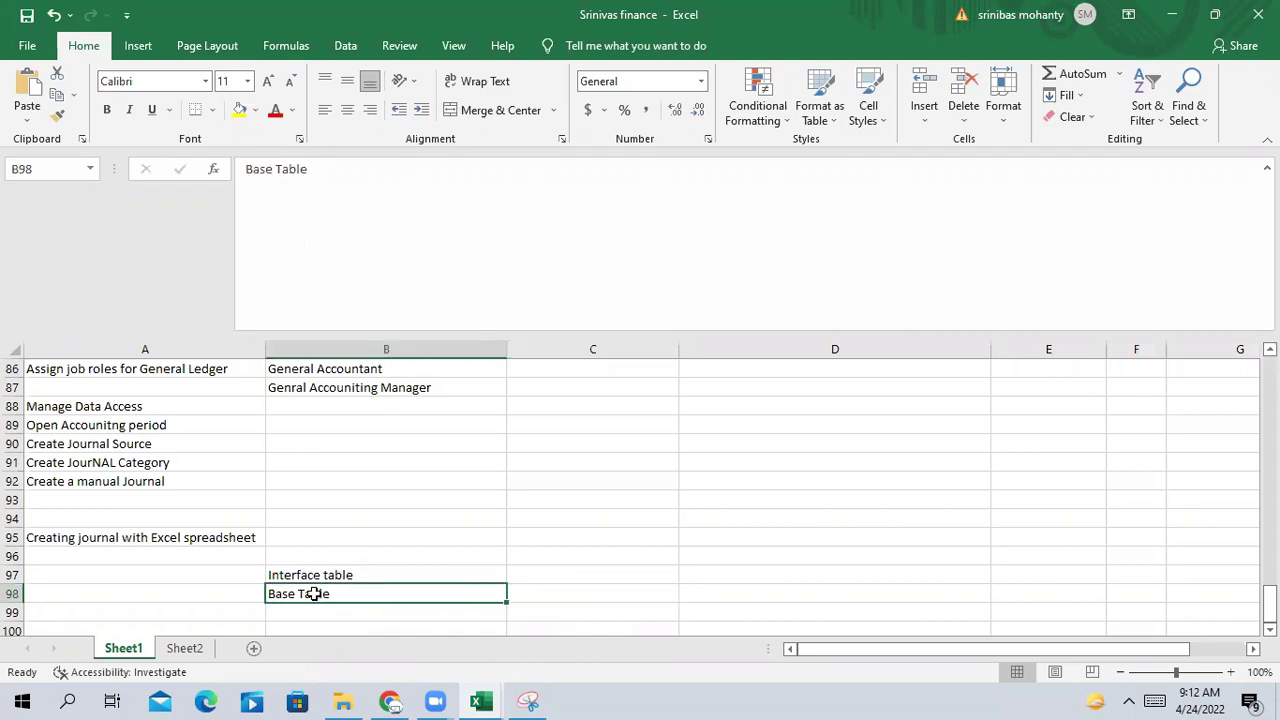
left_click(591, 600)
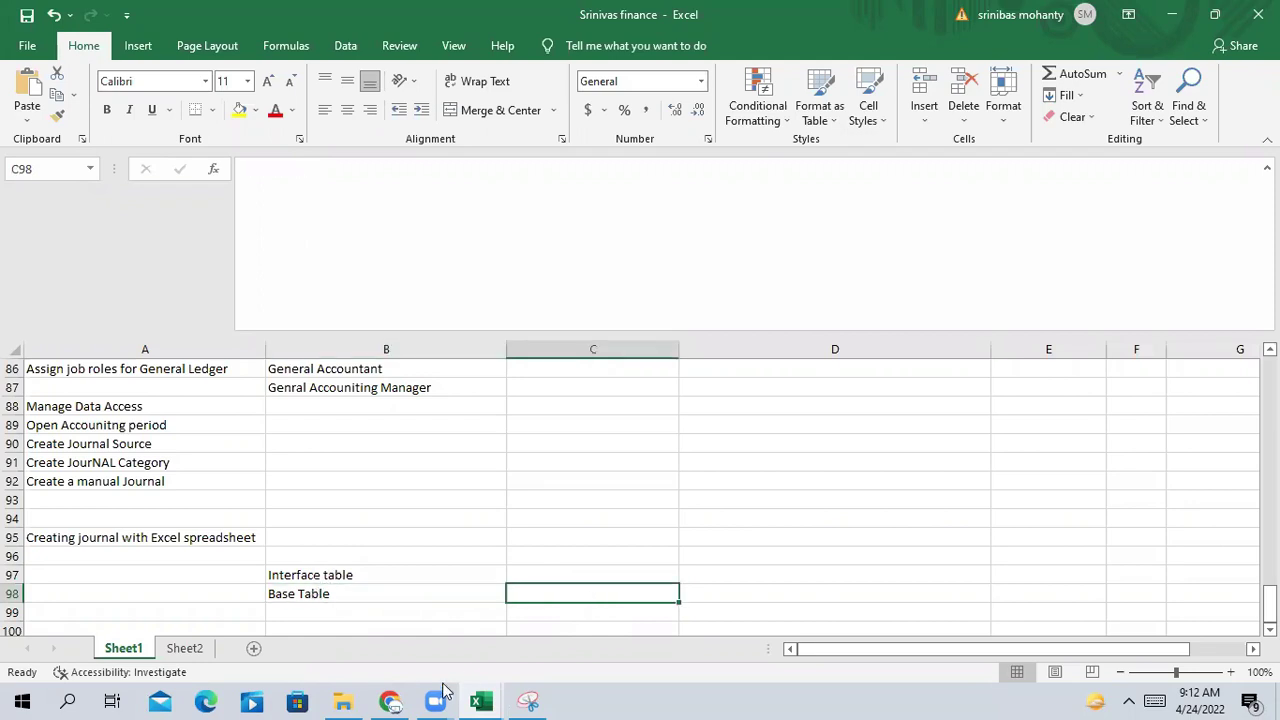
Check the Submit Journal Import and Posting option in the Snipping Tool capture against the Base Table note in Excel.
left_click(528, 702)
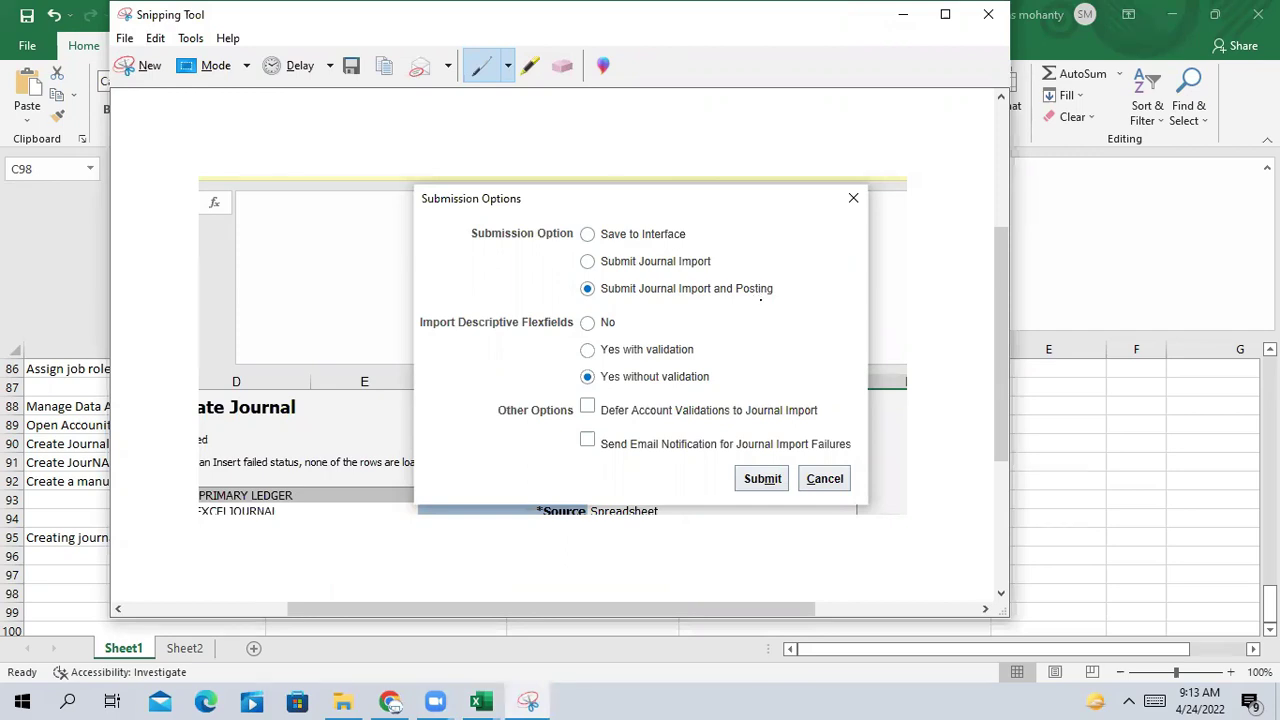
left_click(903, 14)
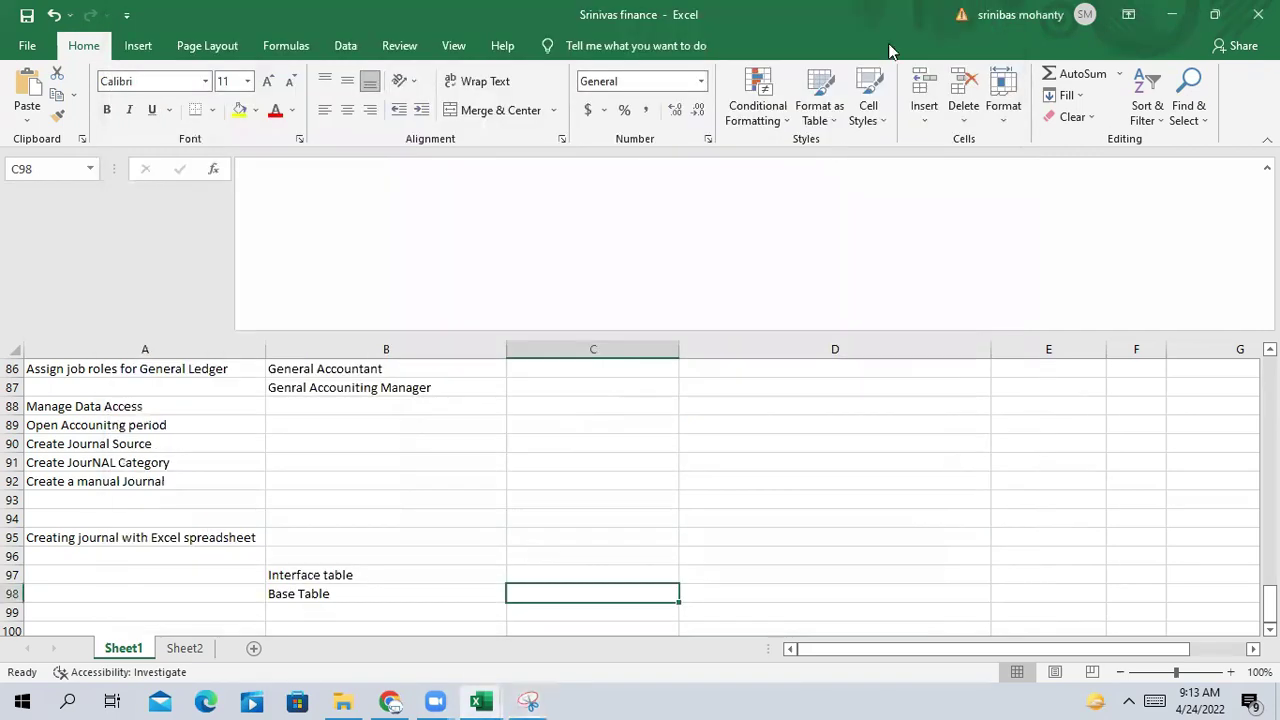
left_click(340, 590)
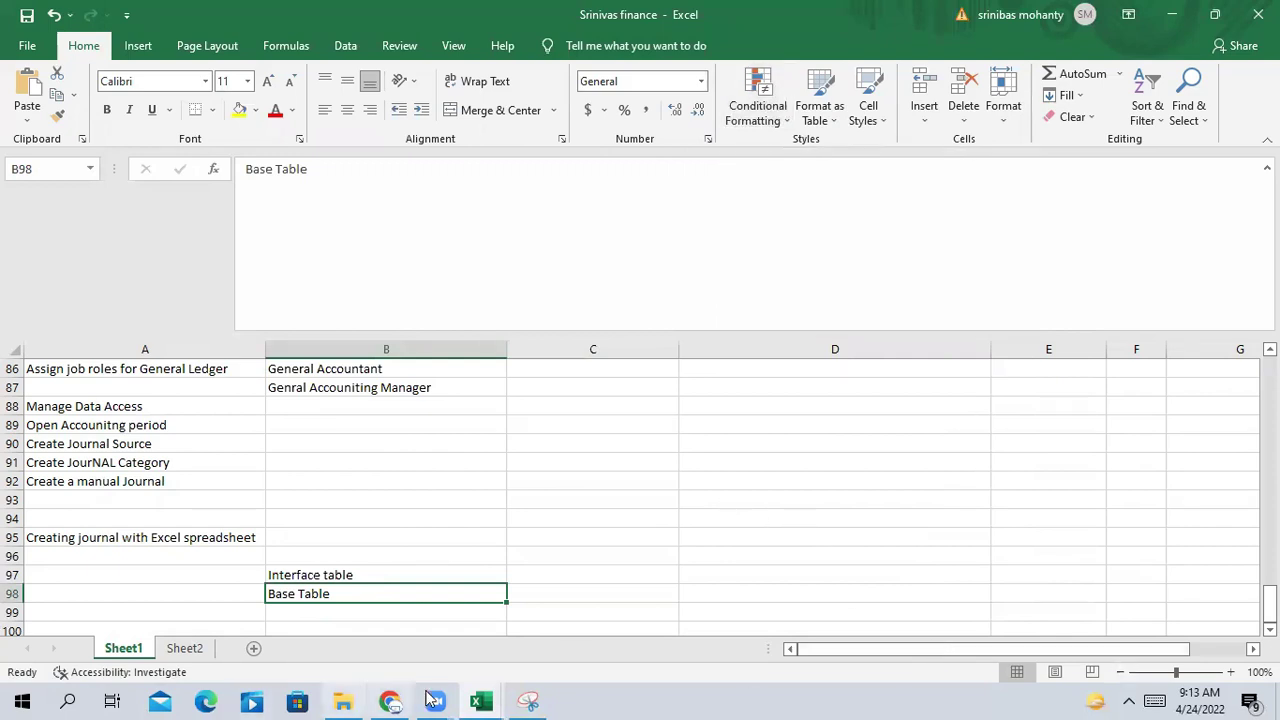
View the JournalEntry (1) workbook and the captured Submission Options in Snipping Tool before returning to the Journals page in Chrome.
mouse_move(490, 699)
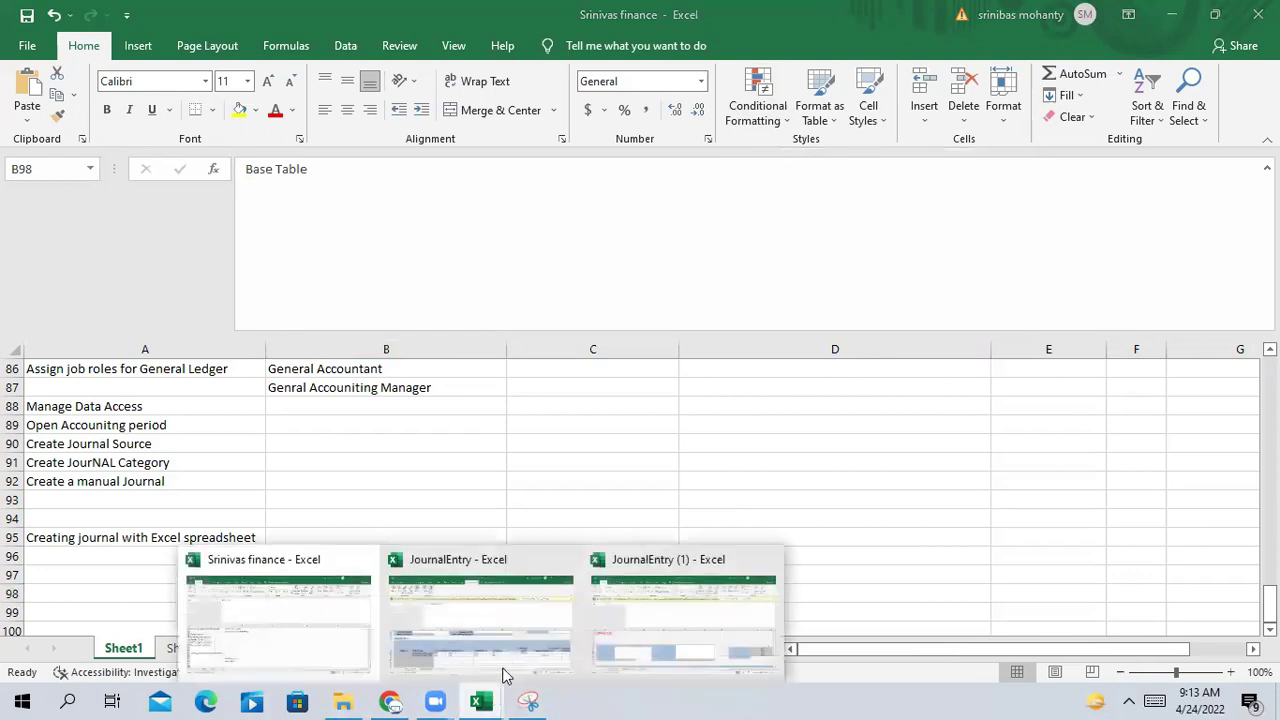
left_click(650, 640)
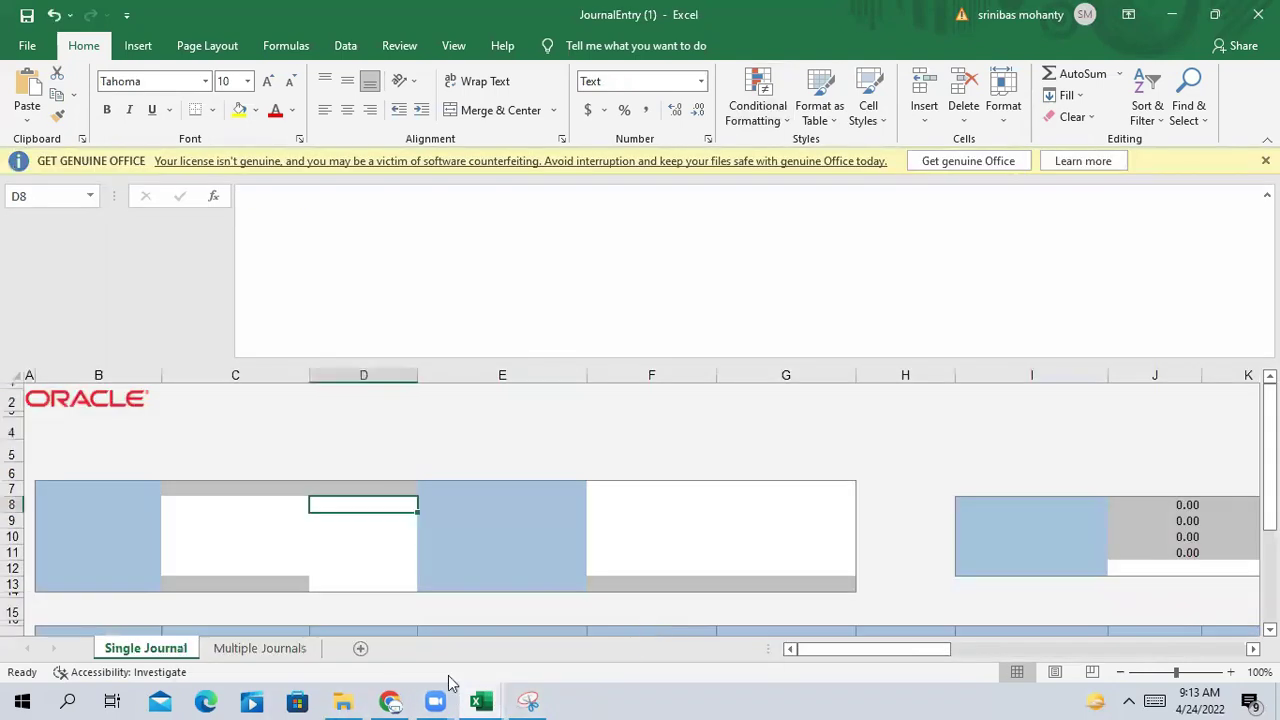
left_click(528, 700)
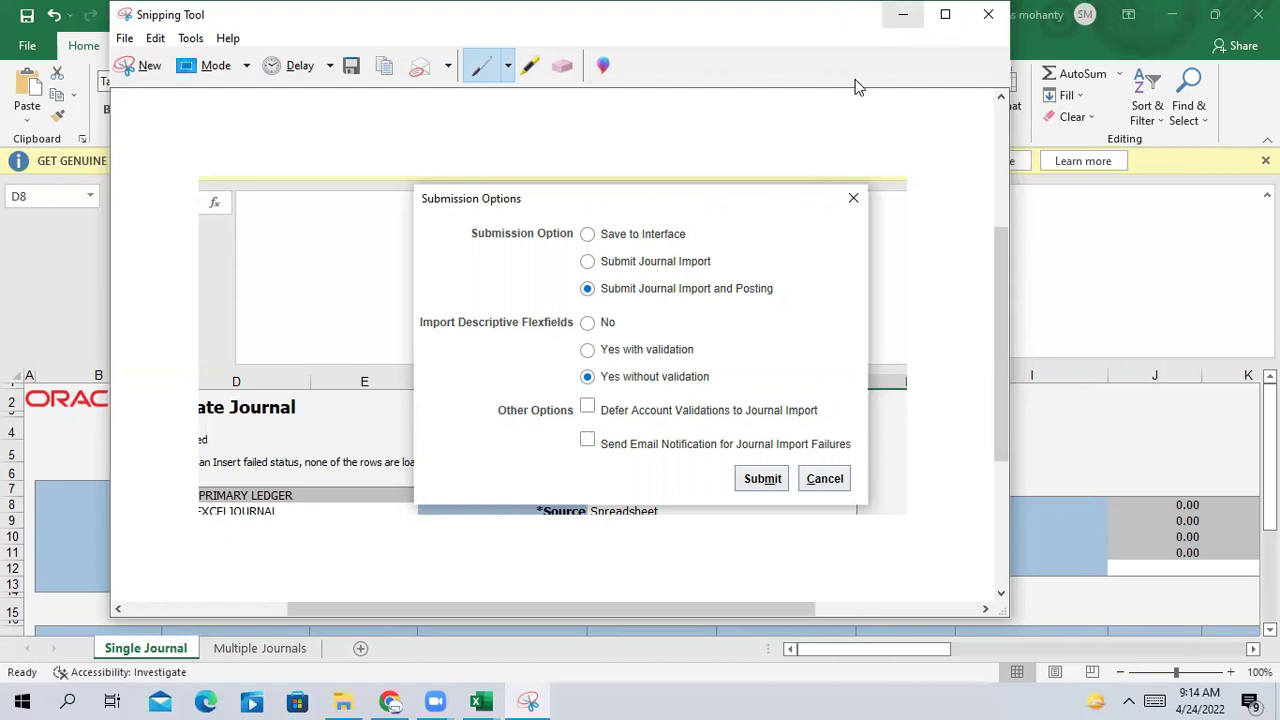
left_click(903, 14)
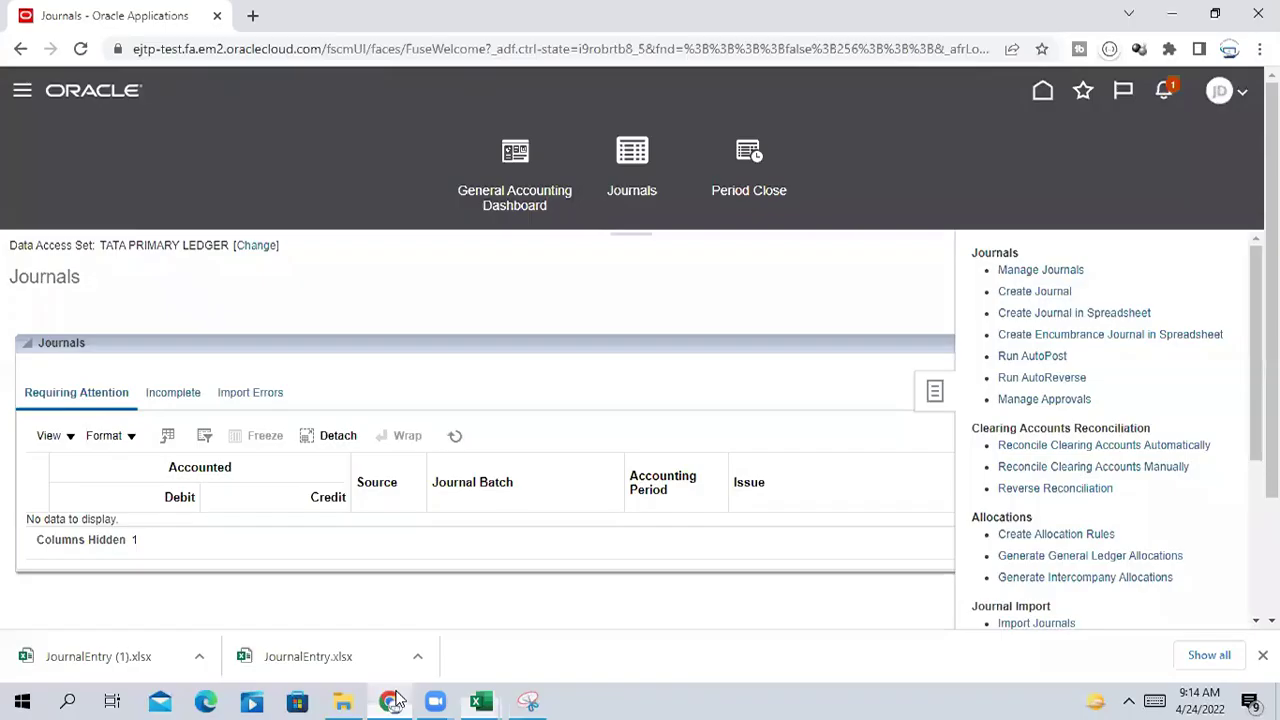
left_click(392, 701)
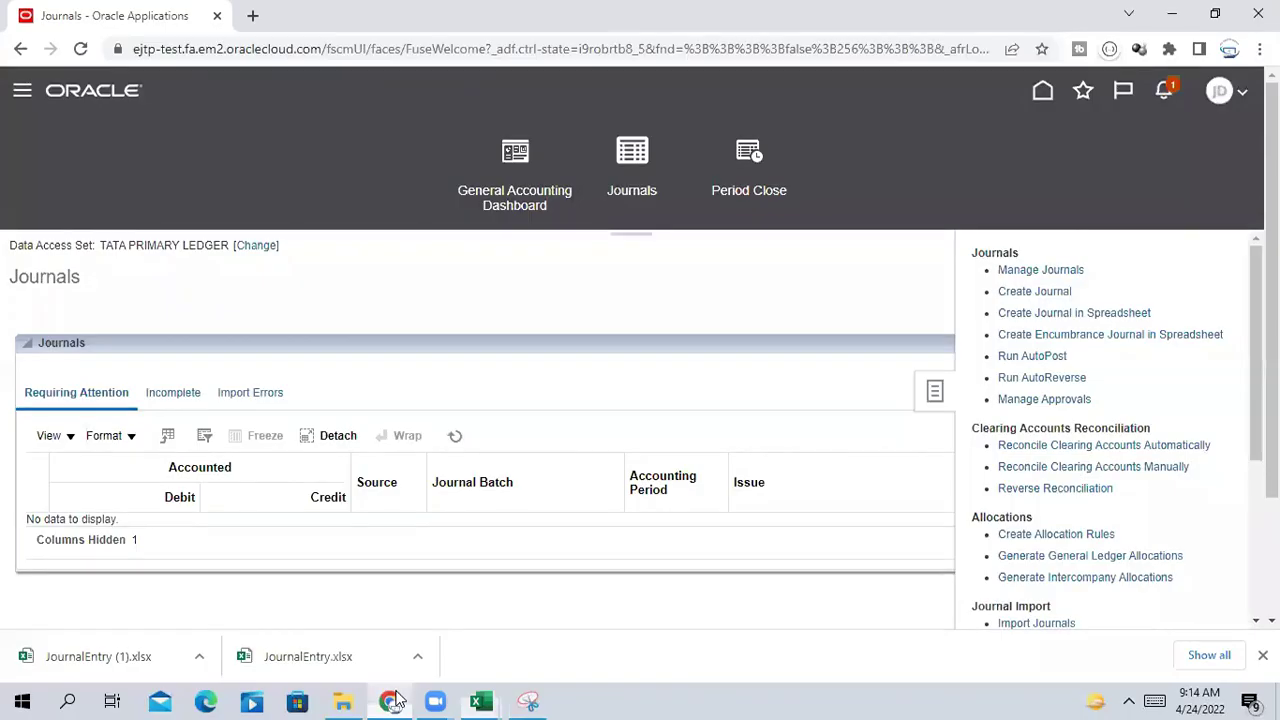